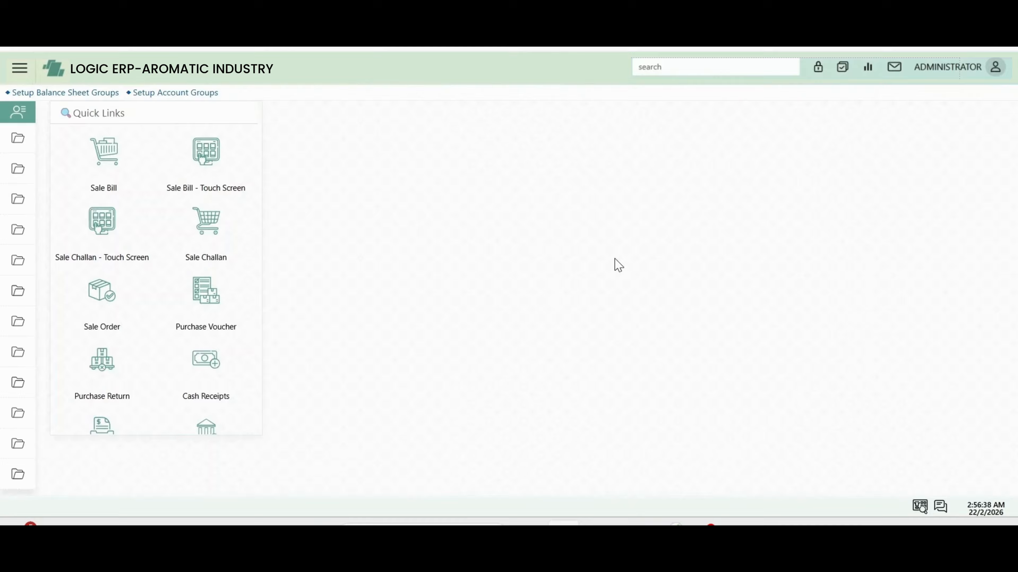
Open the account groups setup from the Account Master section of Master Creation.
click(20, 68)
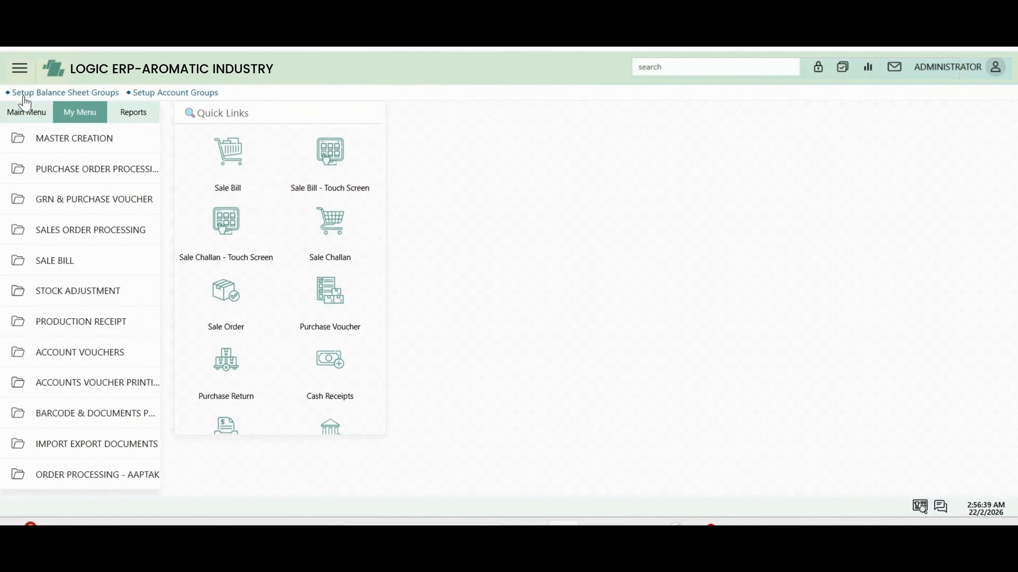
click(58, 142)
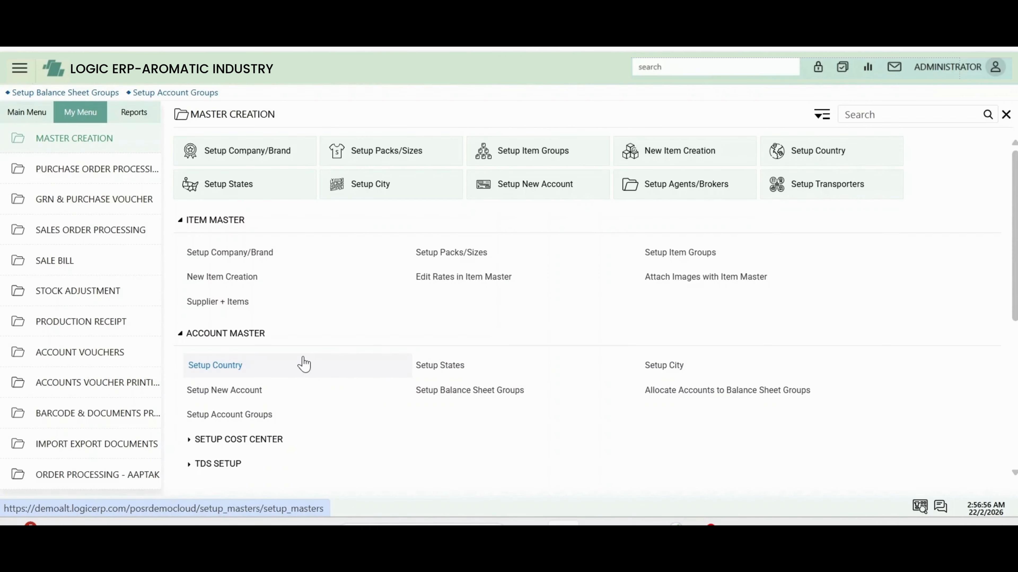
click(259, 419)
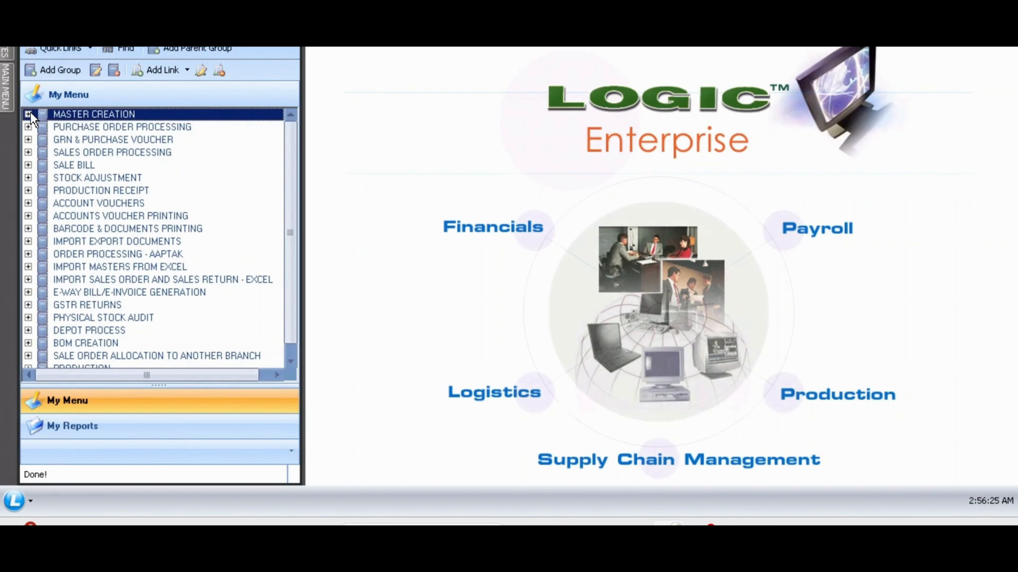
In the LOGIC Enterprise desktop program, open Setup Account Groups under Master Creation's Account Master.
click(29, 114)
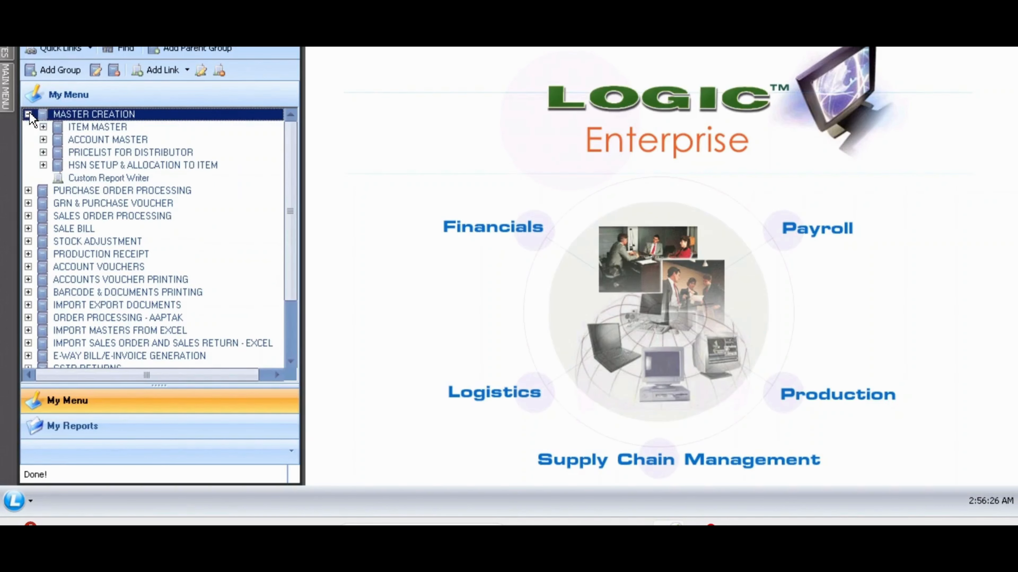
click(43, 139)
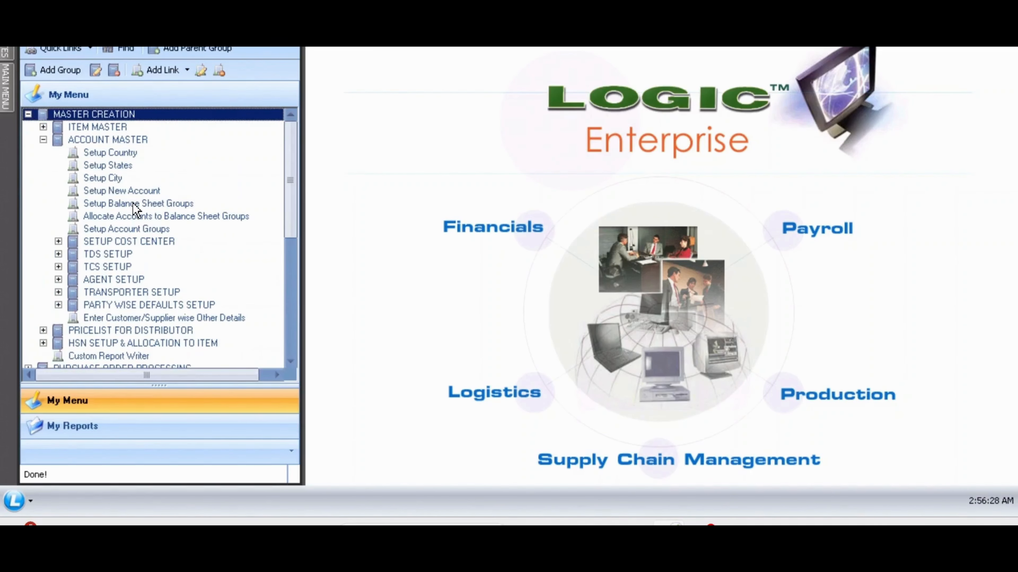
click(138, 230)
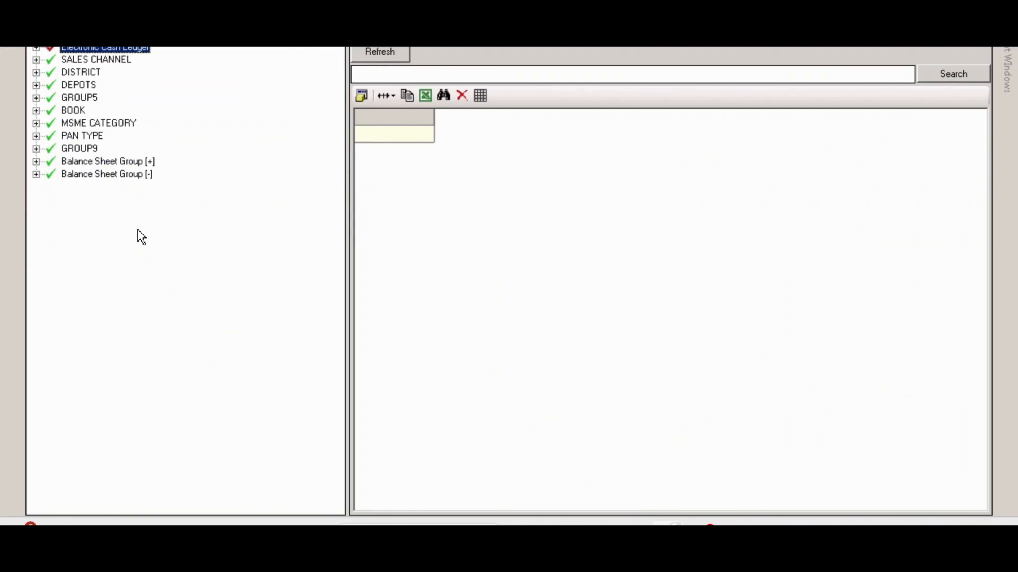
Rename the Electronic Cash Ledger account group to CASH LEDGER.
right_click(110, 47)
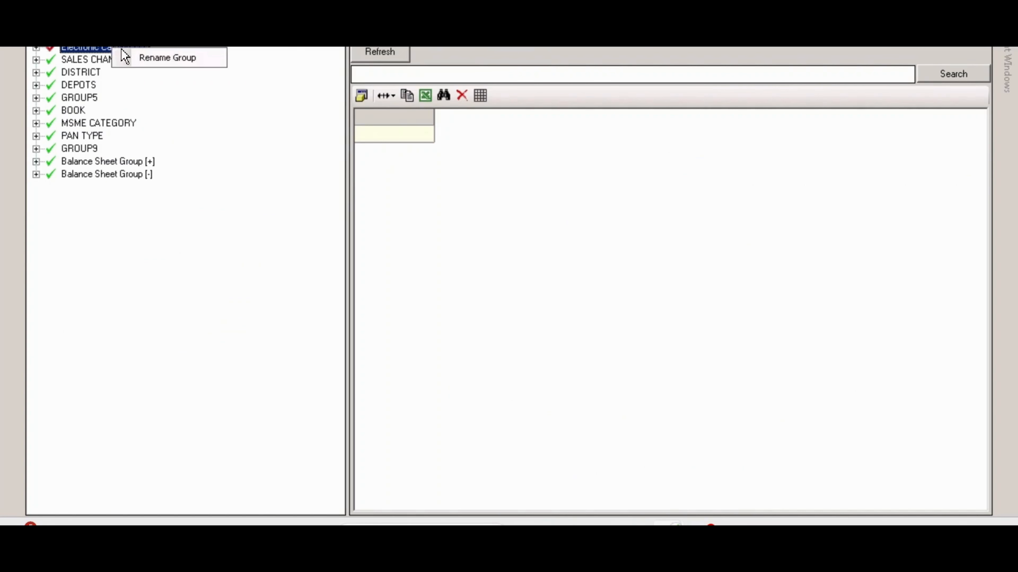
click(144, 58)
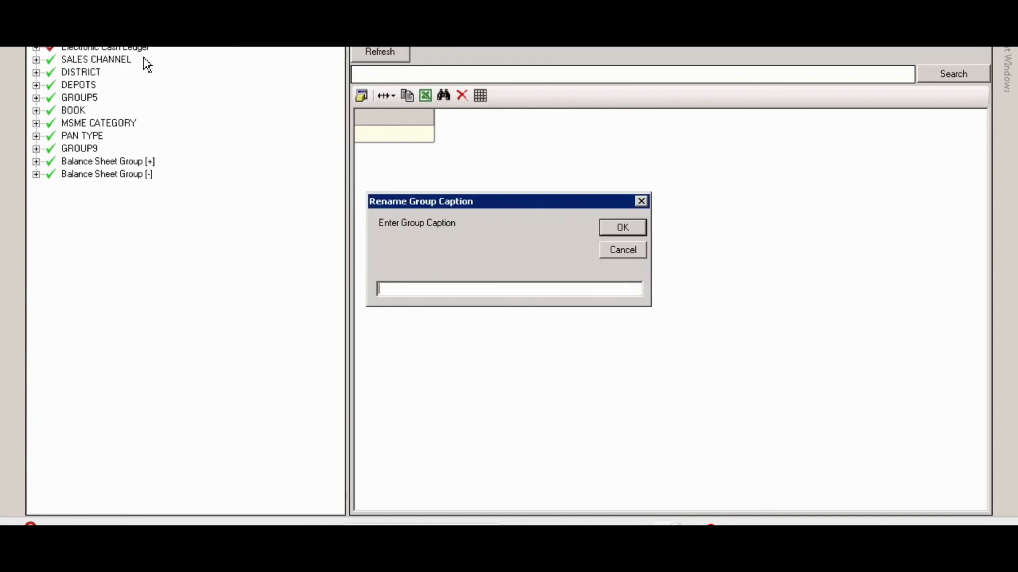
text(CASH LEDGER)
key(Return)
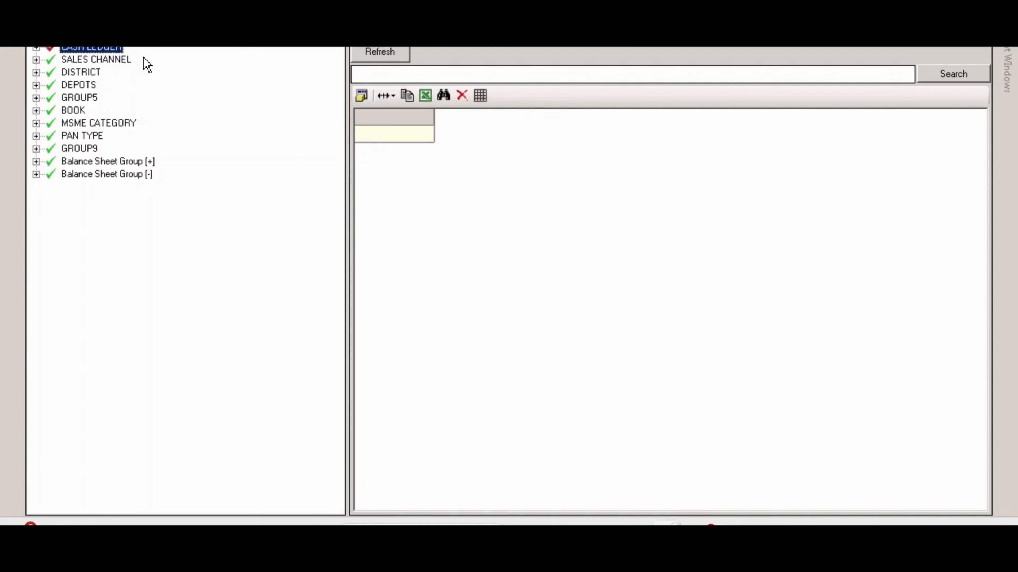
Load the existing entries of the SALES CHANNEL subgroup under the SALES CHANNEL group.
click(35, 59)
click(104, 73)
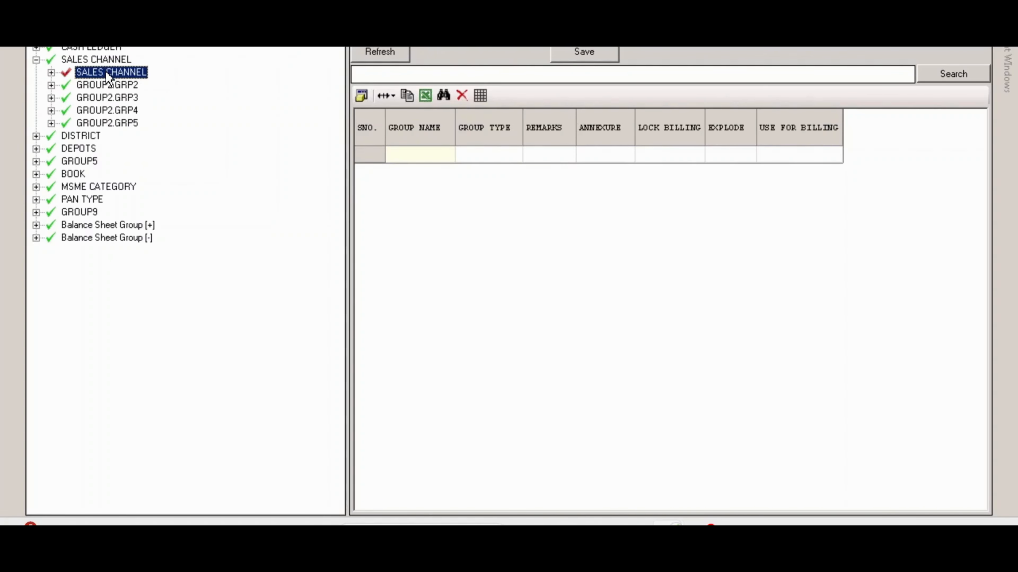
click(391, 51)
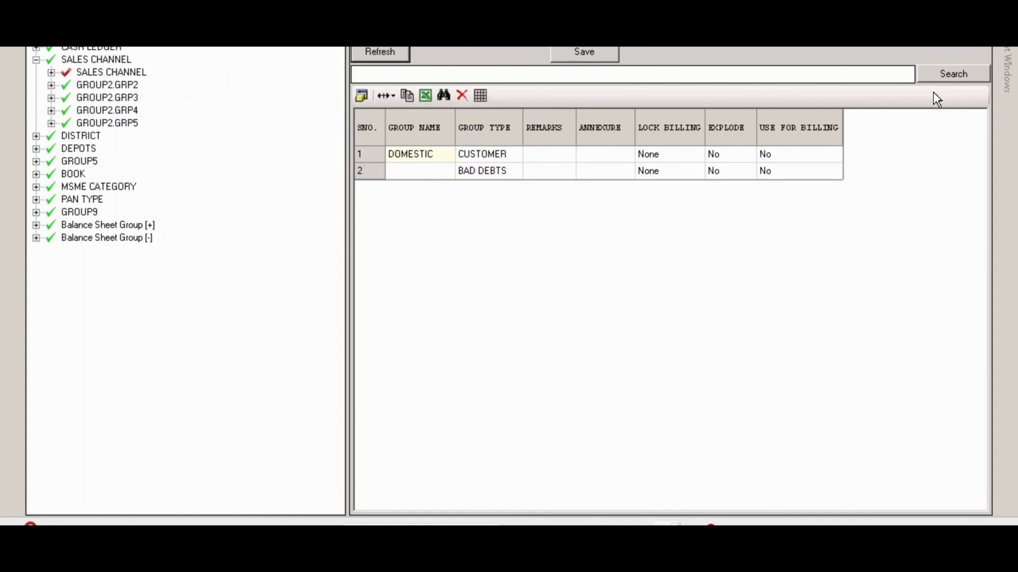
Add a second SALES CHANNEL entry named EXPORT with the group type CUSTOMER, keeping the remaining defaults.
click(425, 171)
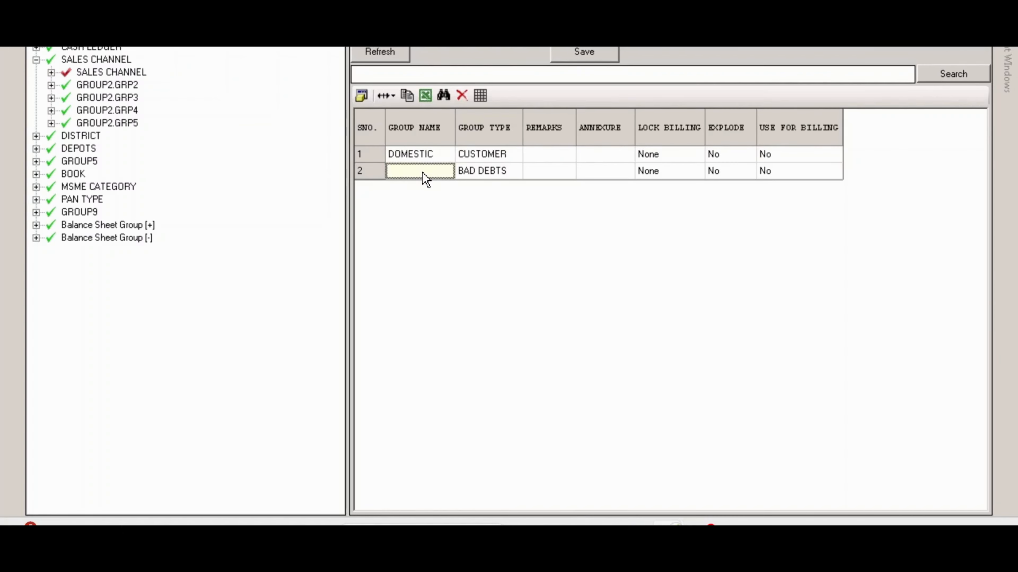
click(423, 172)
text(EXPORT)
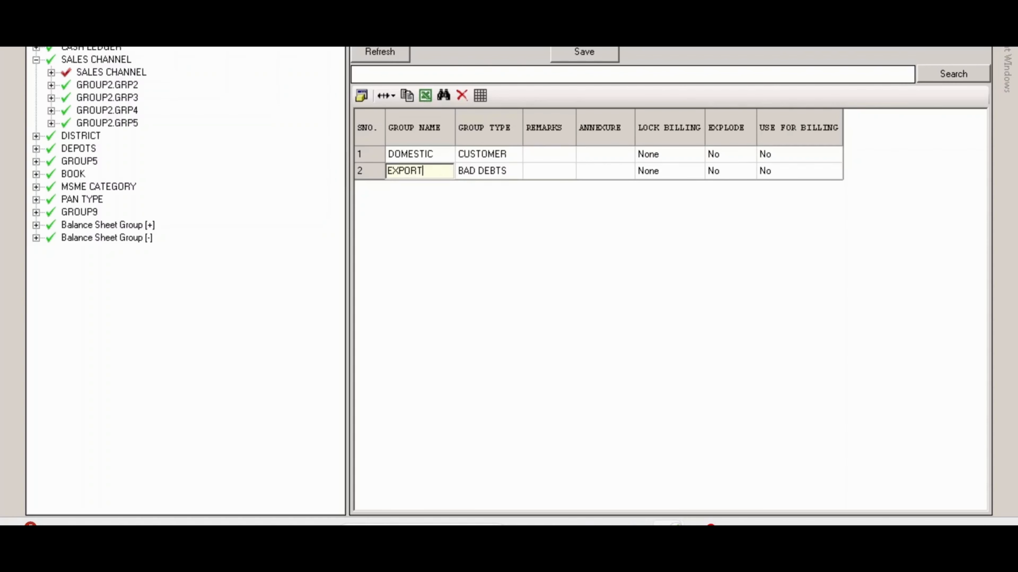
key(Tab)
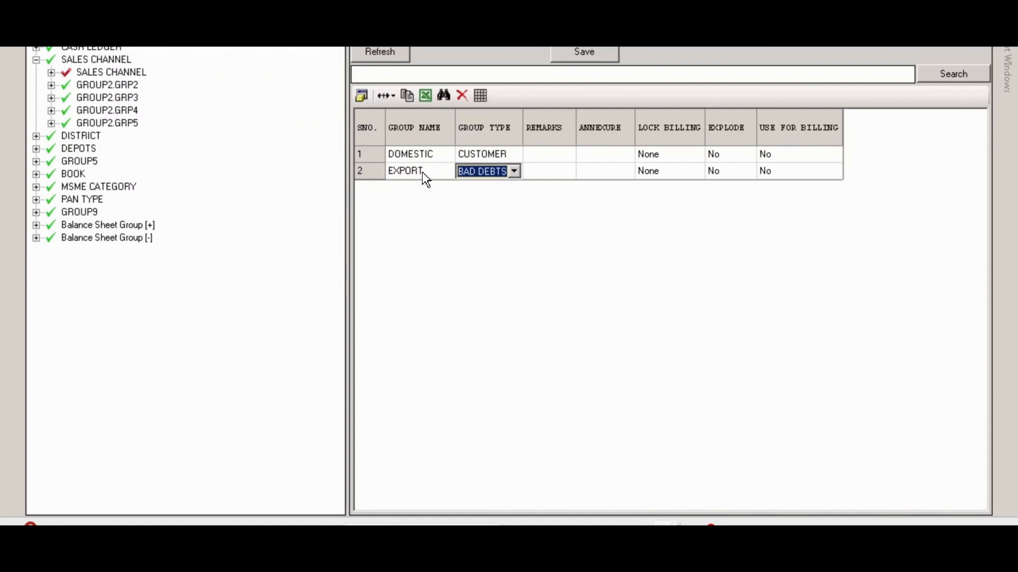
text(CURRENT A)
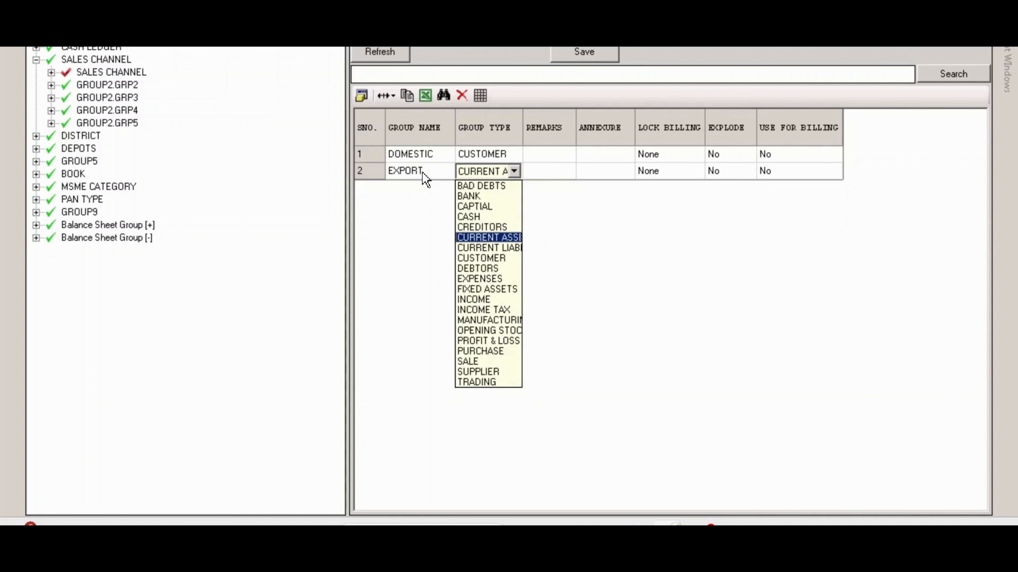
key(Down)
key(Down)
key(Down)
key(Up)
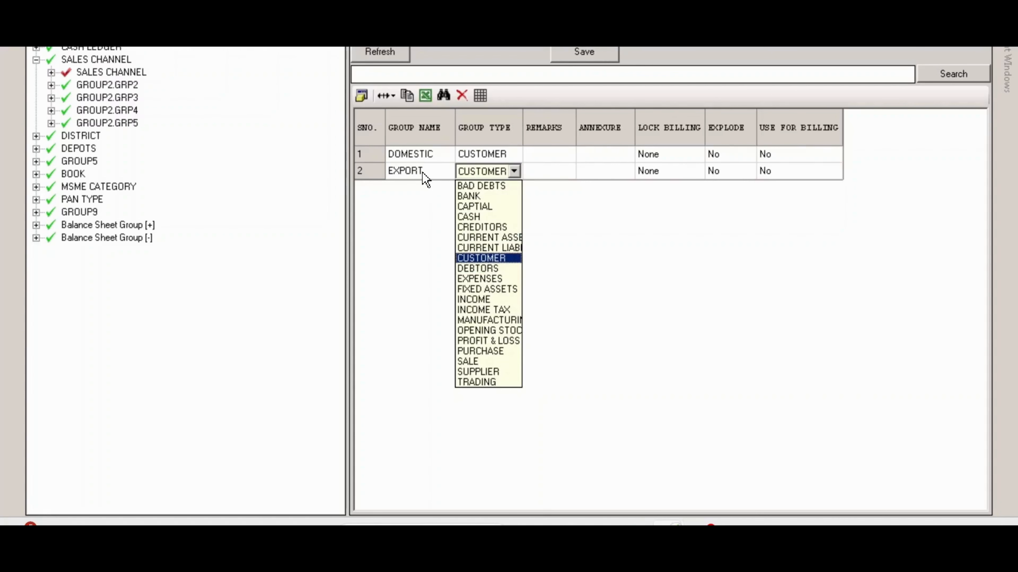
key(Tab)
key(Tab)
key(Tab)
key(Tab)
key(Tab)
key(Tab)
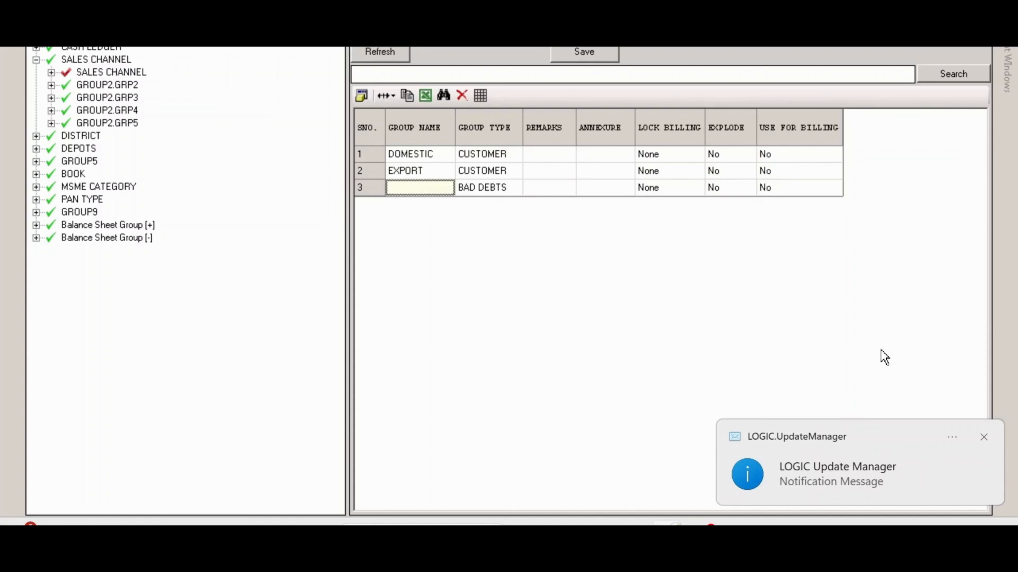
Dismiss the update notification and save the SALES CHANNEL entries.
click(984, 437)
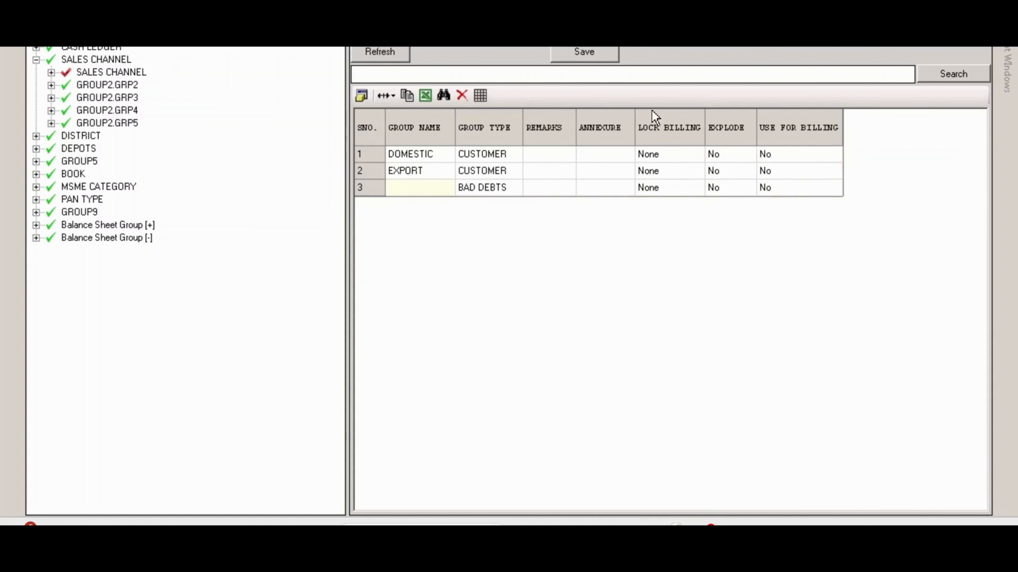
click(583, 52)
click(500, 304)
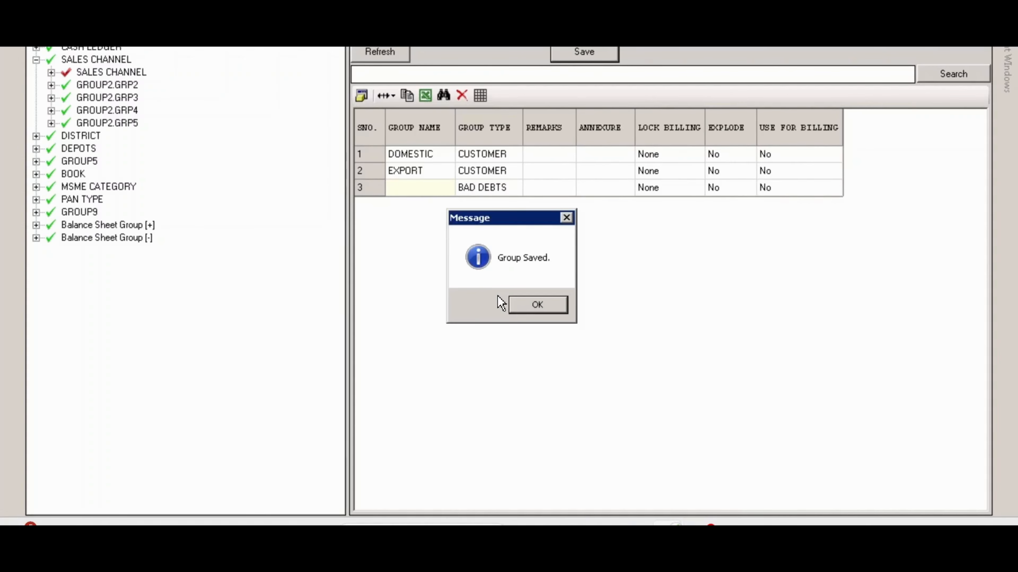
click(518, 307)
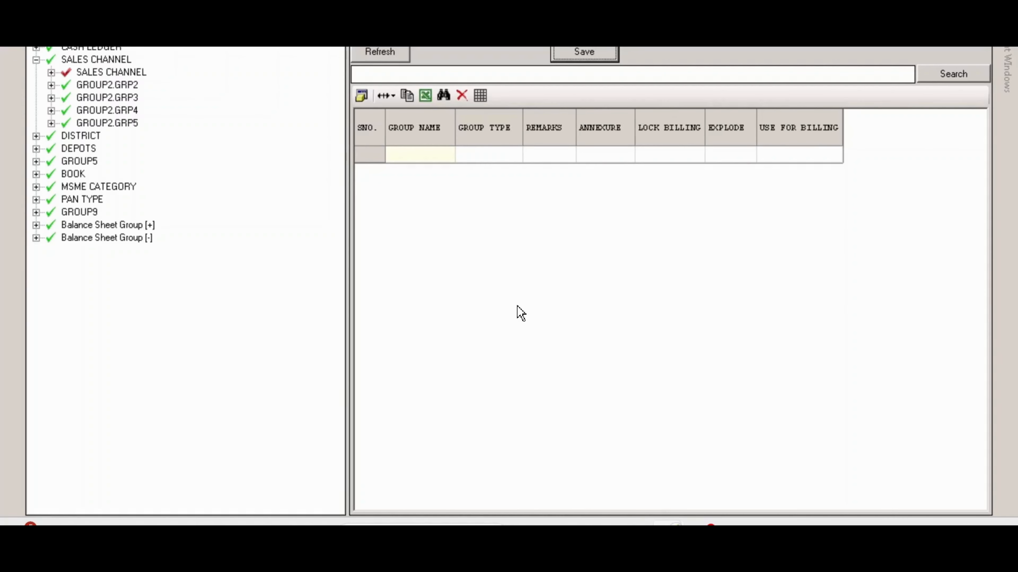
Switch to the LOGIC ERP web application and open Setup Balance Sheet Groups from Master Creation.
mouse_move(1008, 71)
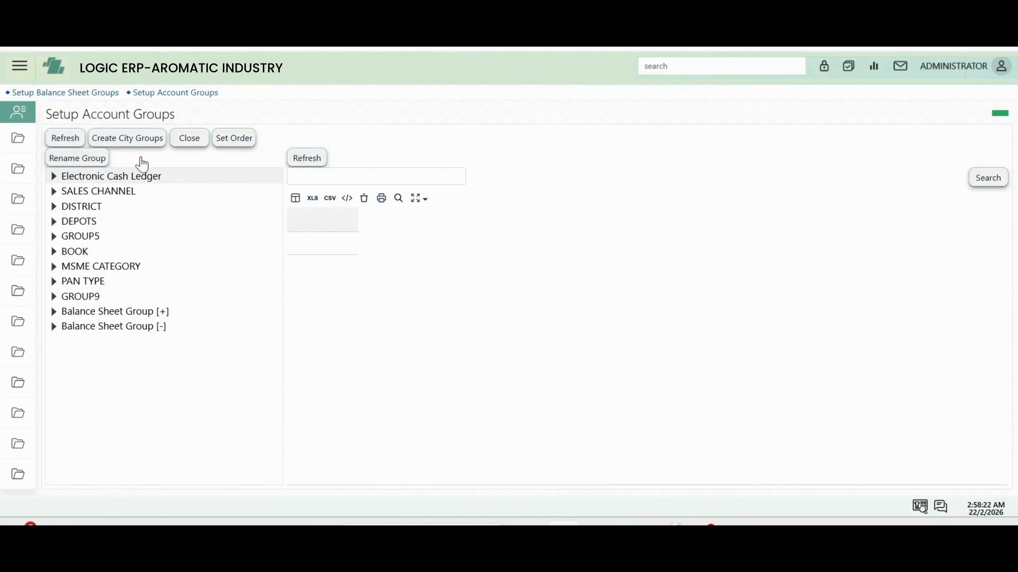
click(19, 69)
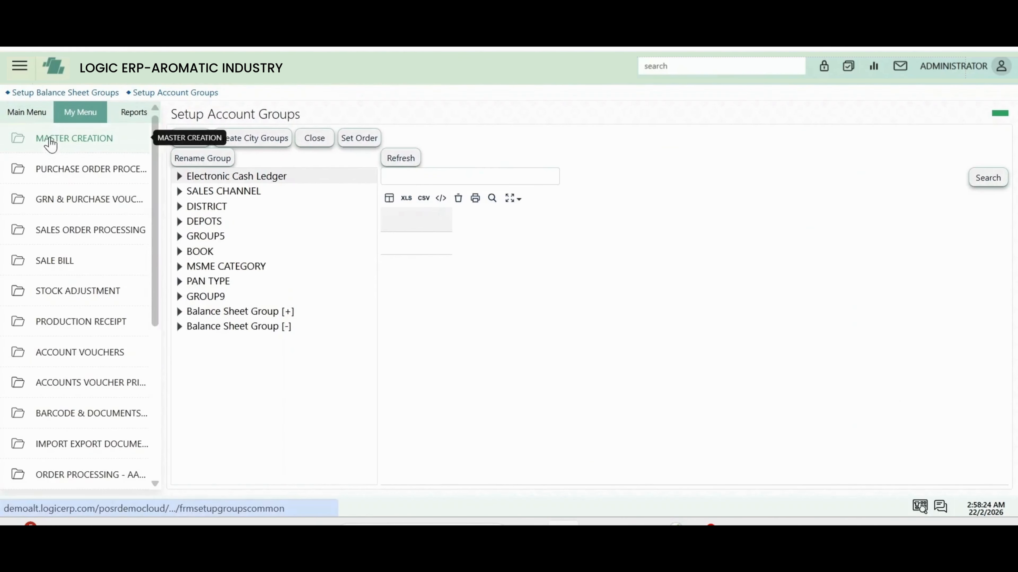
click(50, 143)
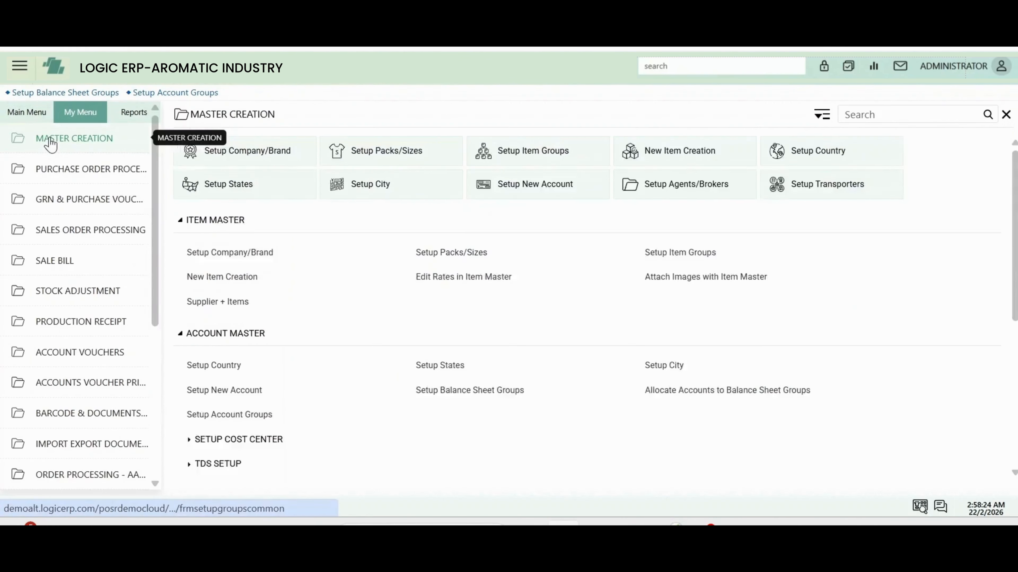
click(496, 392)
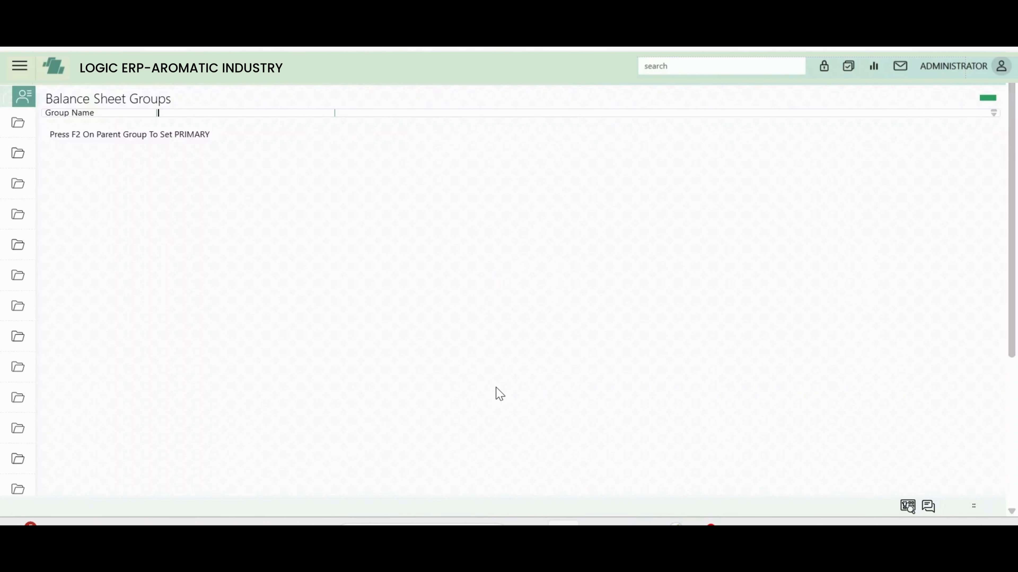
List the existing balance sheet groups for editing, widen the grid columns, and review their parent groups and types.
click(150, 136)
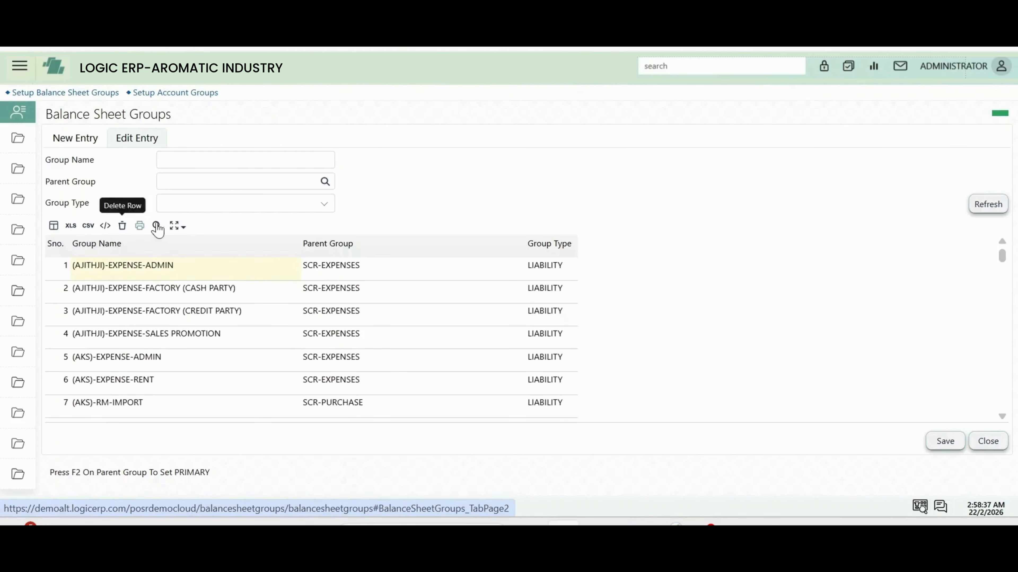
click(176, 226)
click(190, 243)
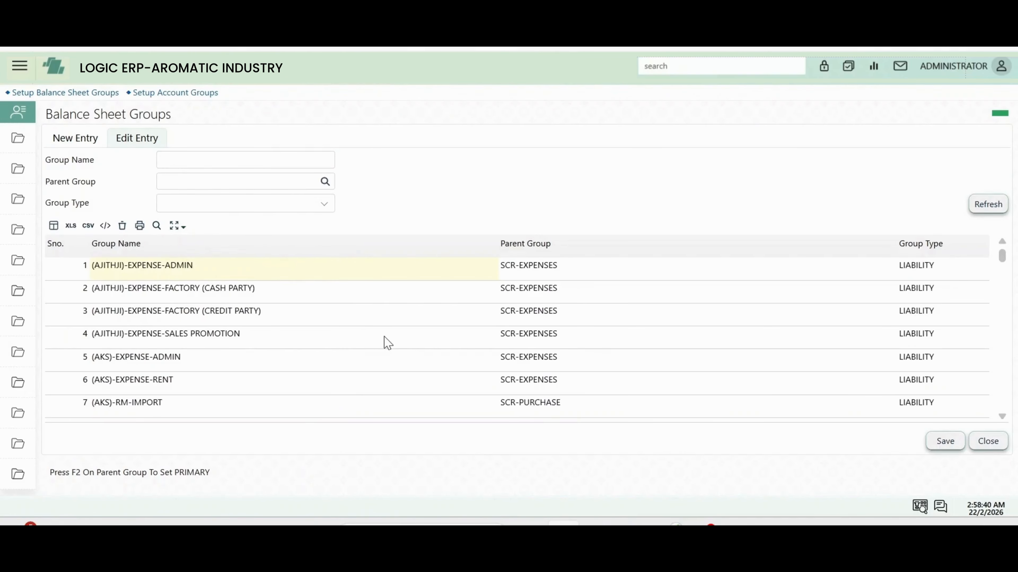
scroll(549, 340, down, 16)
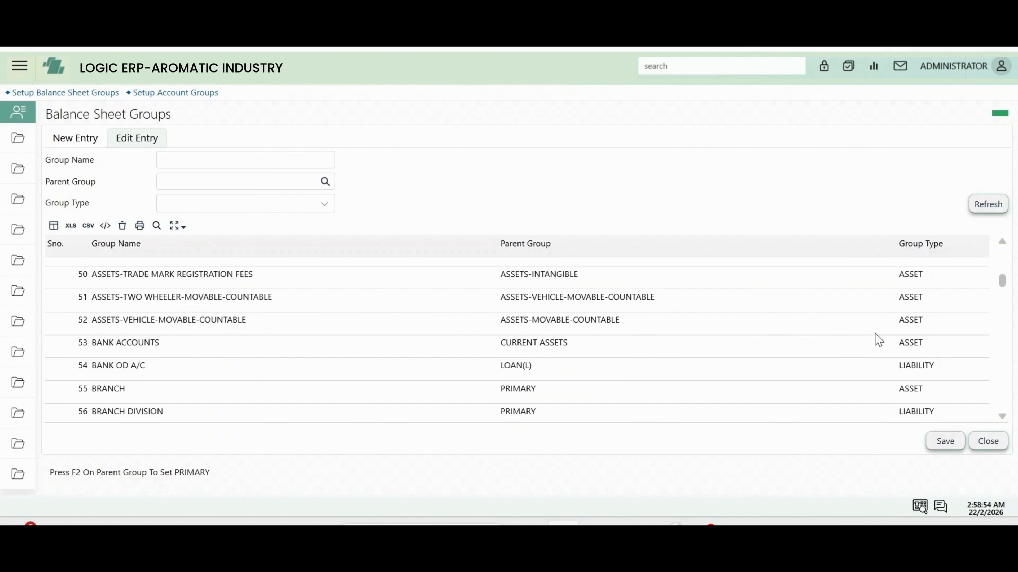
scroll(877, 340, down, 3)
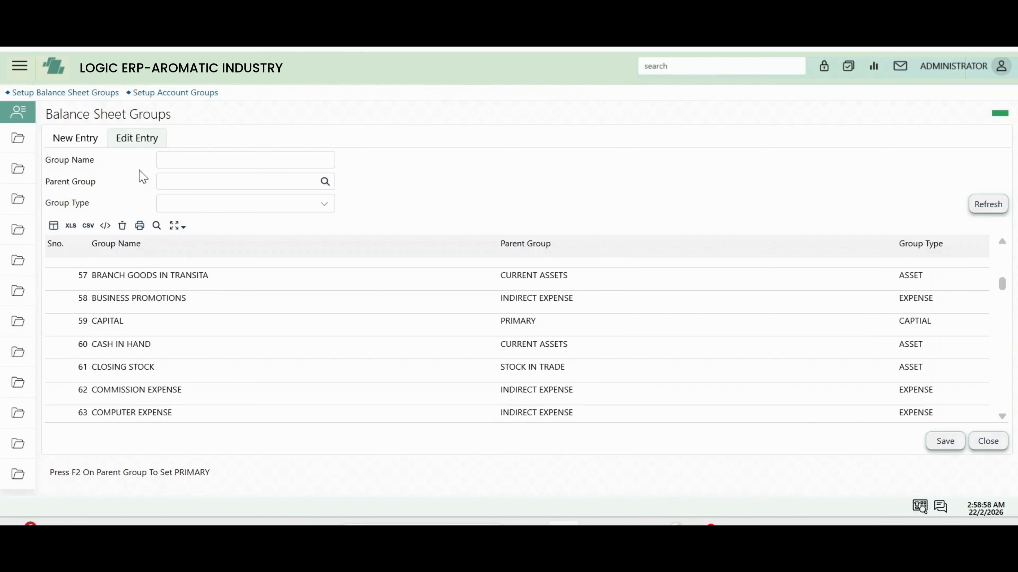
Create and save a new balance sheet group named PREPAID with parent group PRIMARY and group type ASSET.
click(80, 144)
click(240, 164)
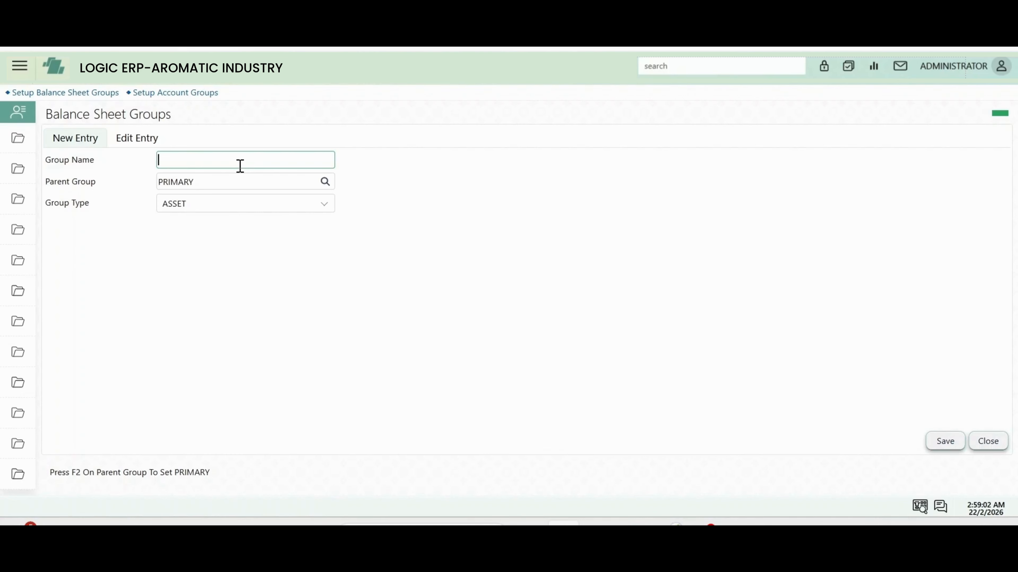
text(PREPAID)
key(Return)
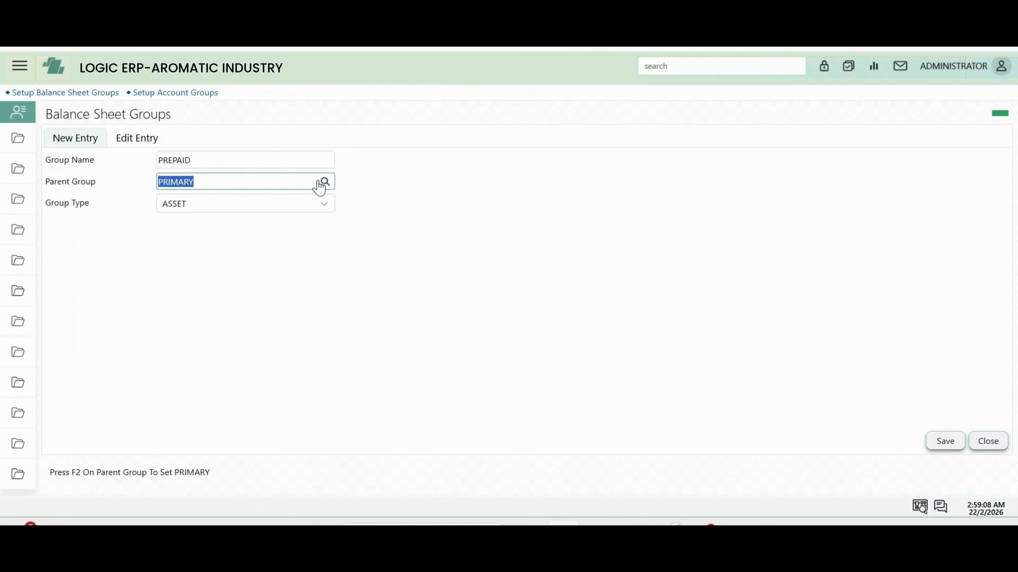
key(Return)
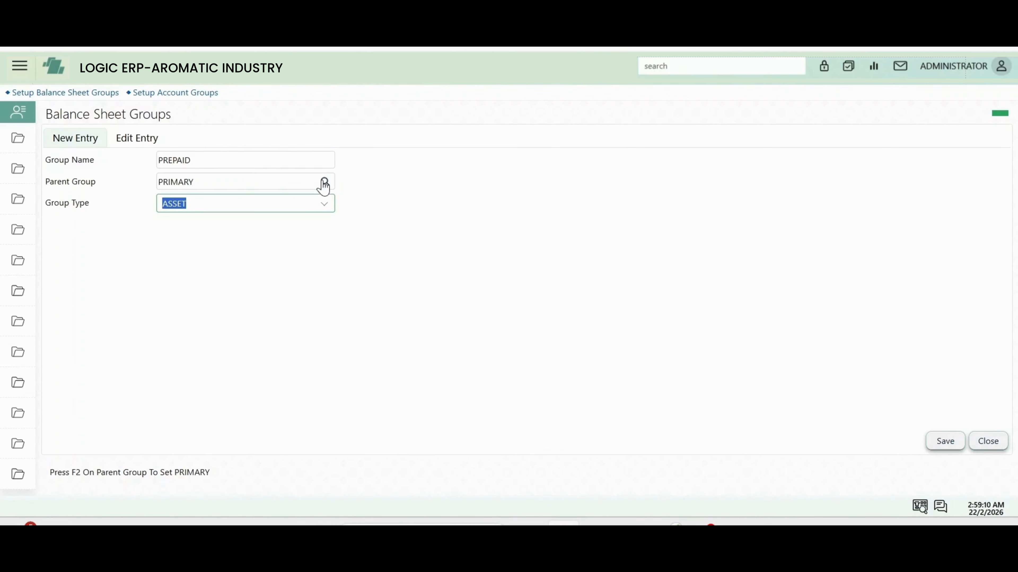
click(325, 203)
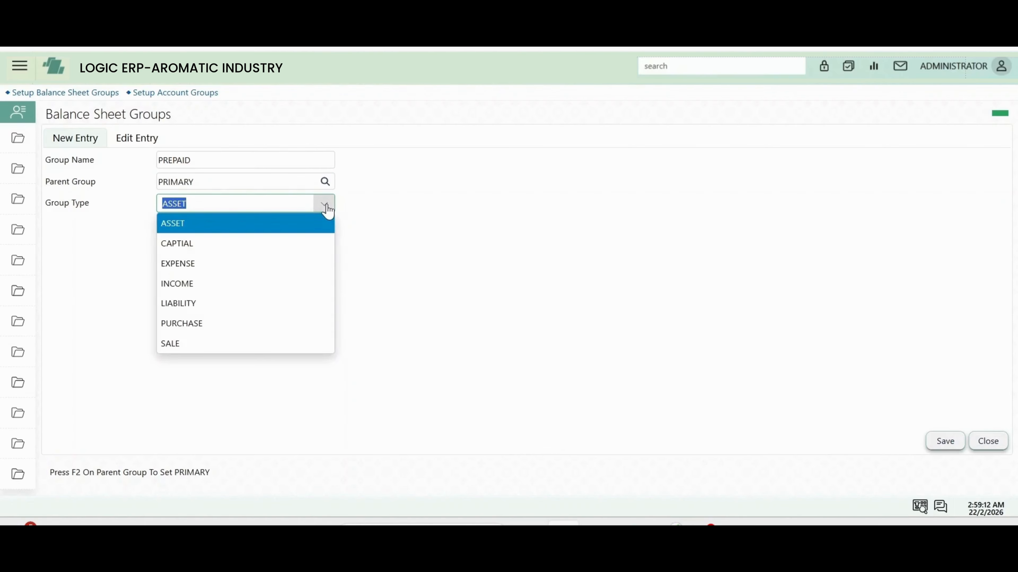
click(327, 200)
click(307, 179)
click(325, 184)
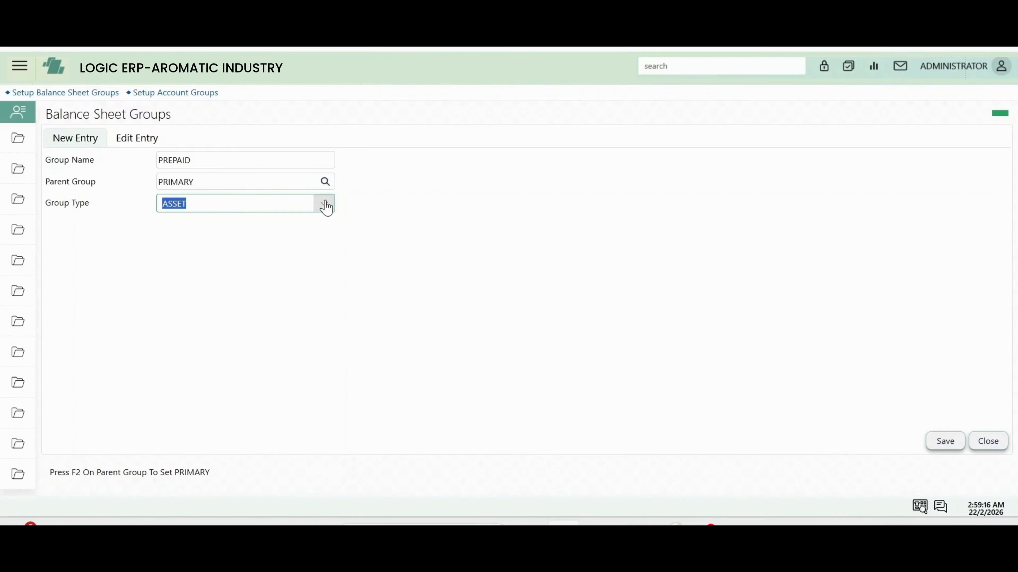
click(945, 442)
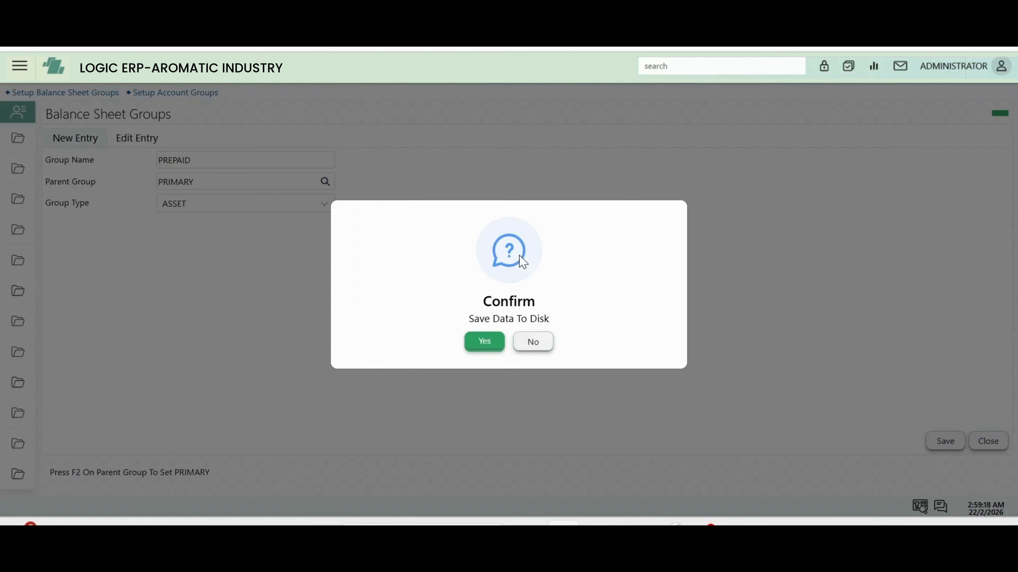
click(491, 348)
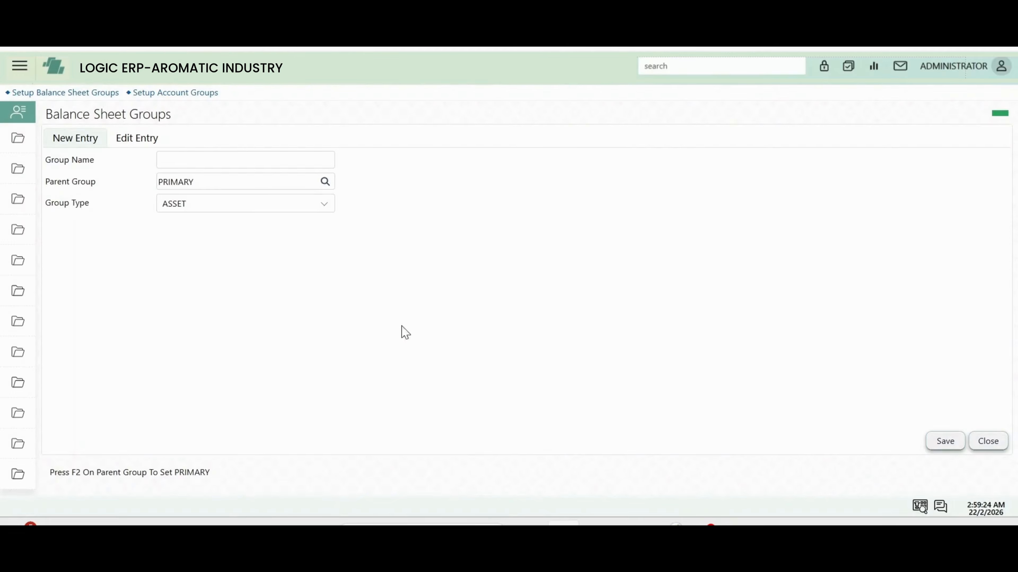
Search the existing balance sheet groups by the name PRE and examine the PREPAID entry's parent group and type.
click(145, 143)
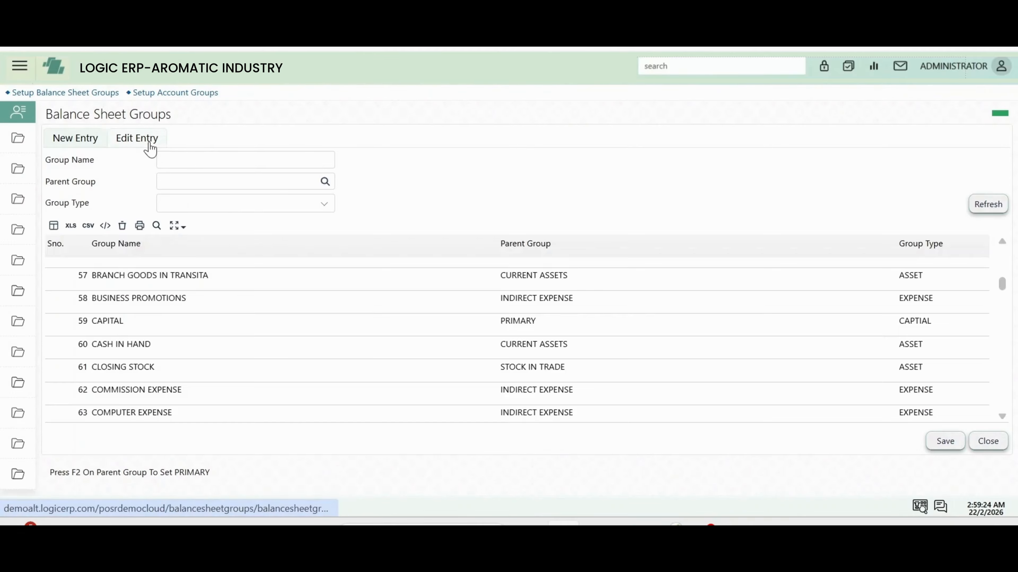
click(209, 159)
text(PRE)
key(Tab)
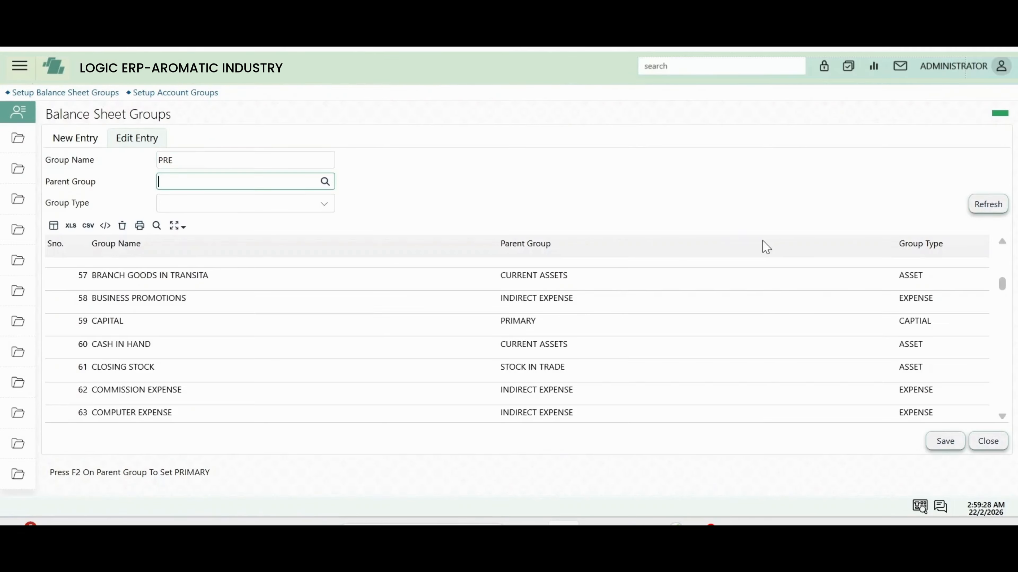
click(982, 207)
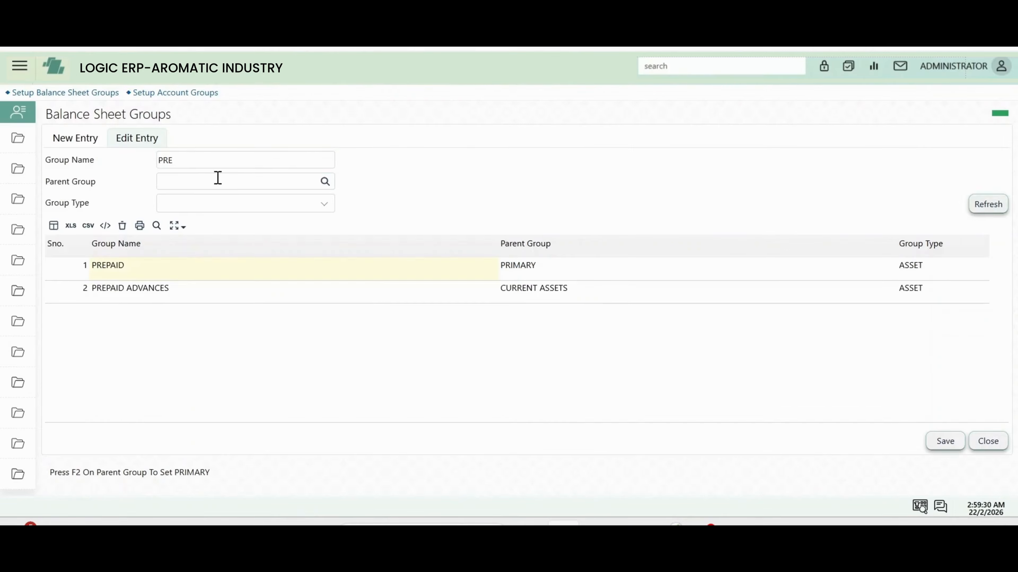
click(535, 276)
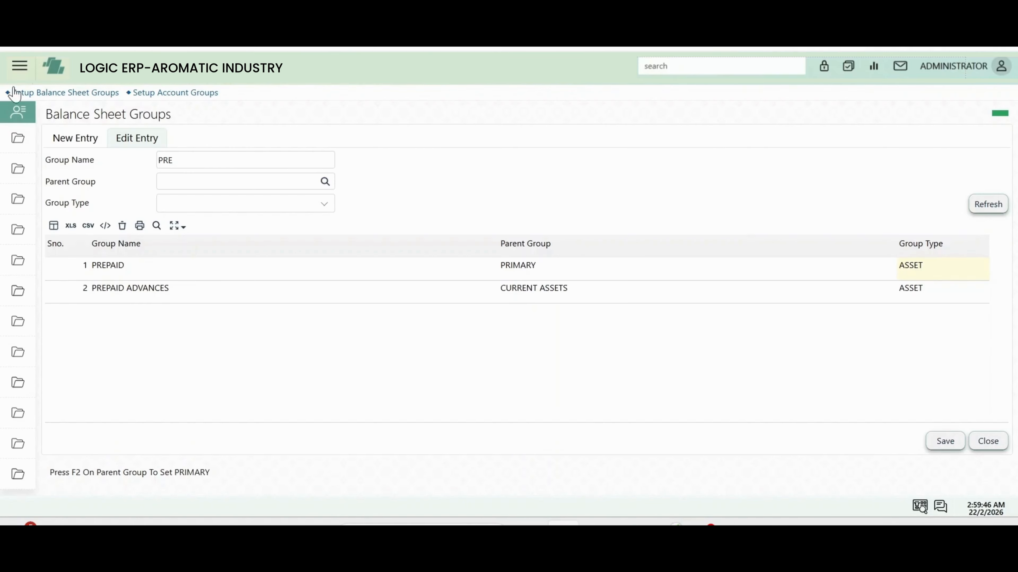
Open Allocate Accounts to Balance Sheet Groups, expand PRIMARY and Current Assets, and view the accounts allocated to Bank Accounts.
mouse_move(16, 102)
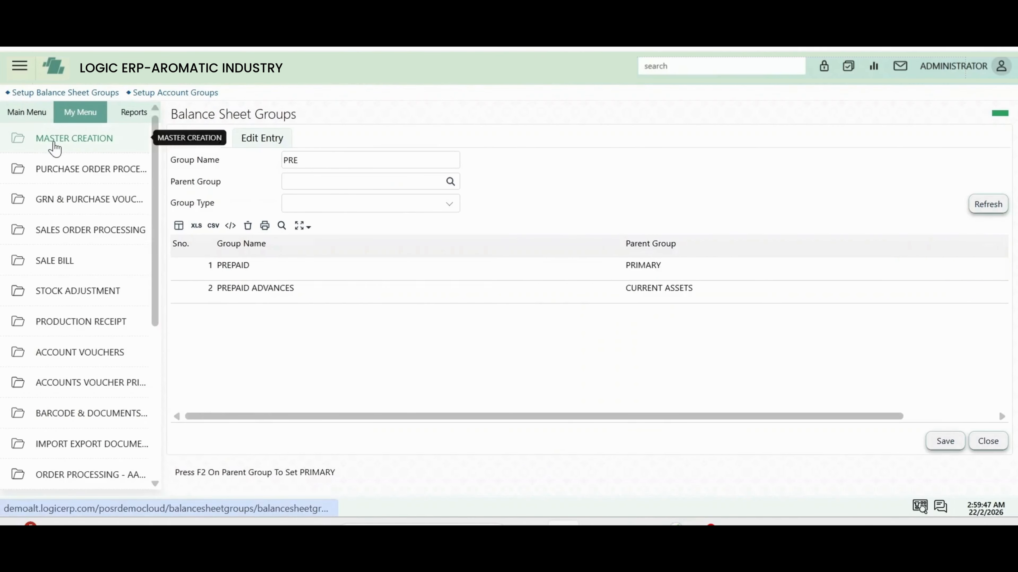
click(52, 144)
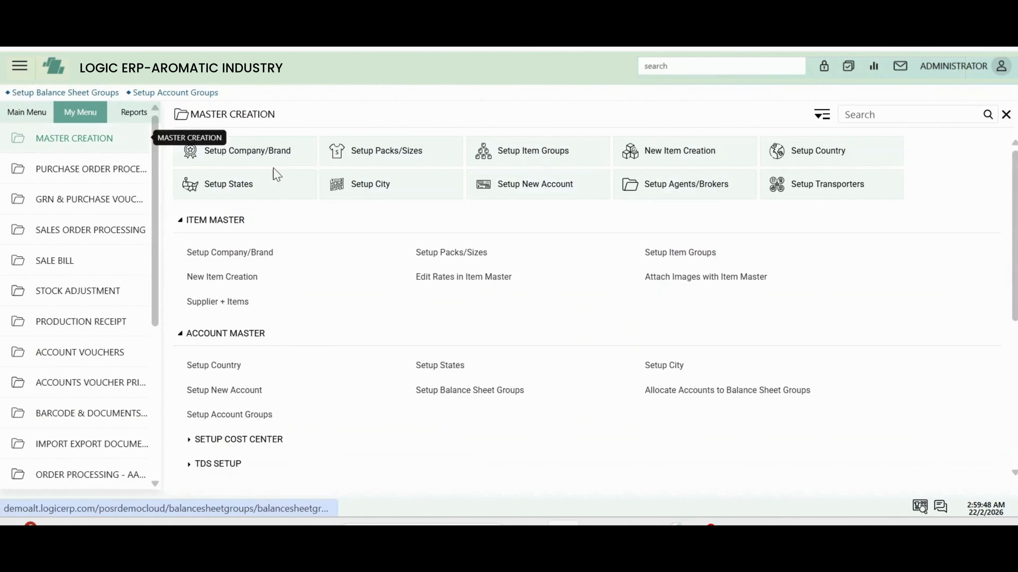
click(698, 399)
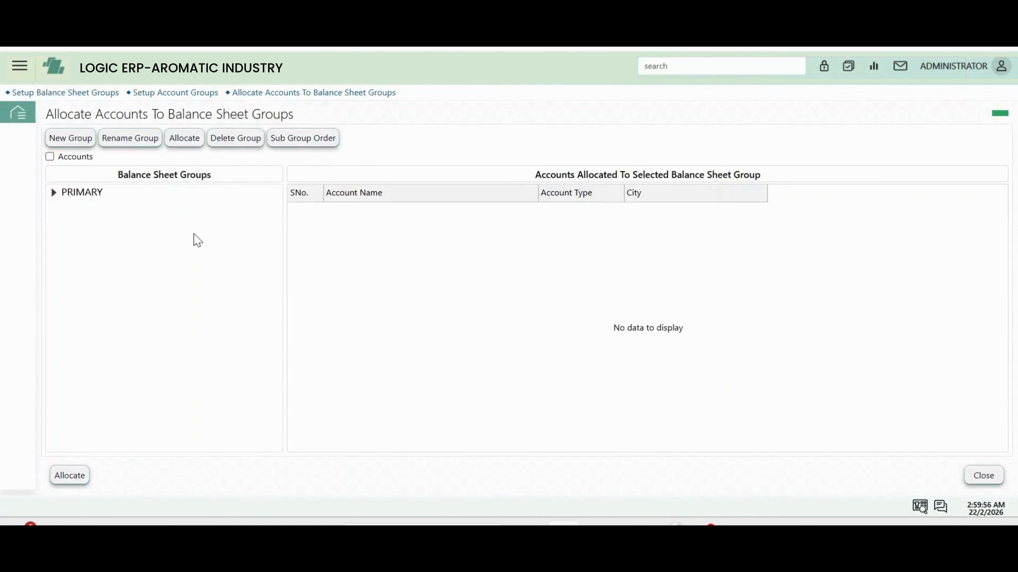
click(54, 193)
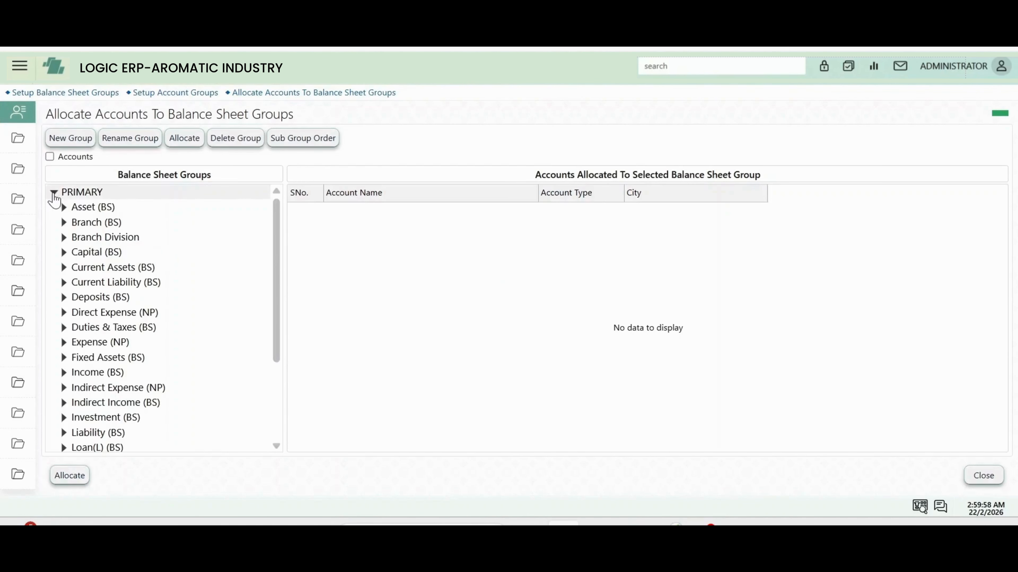
click(63, 267)
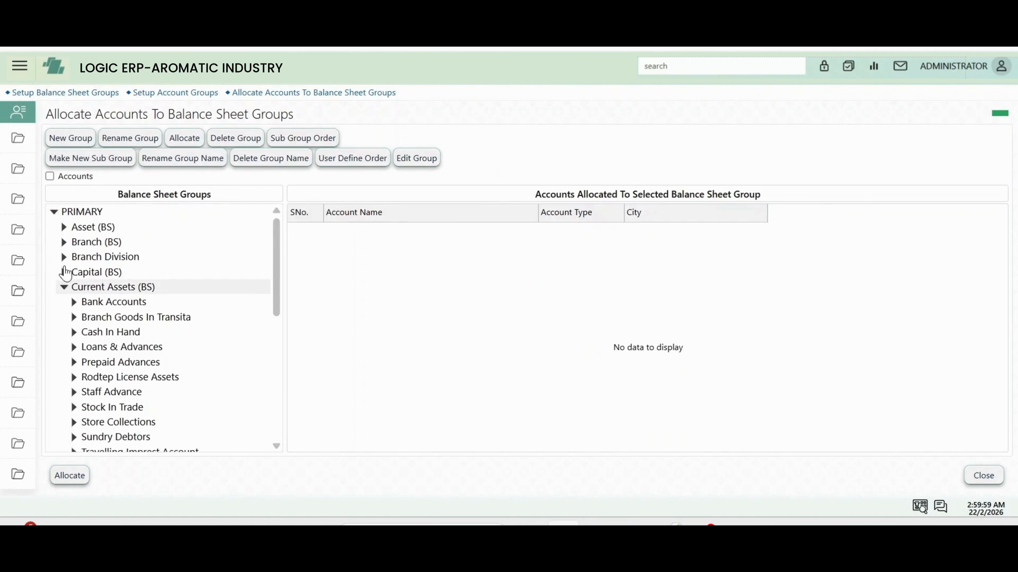
scroll(65, 277, down, 5)
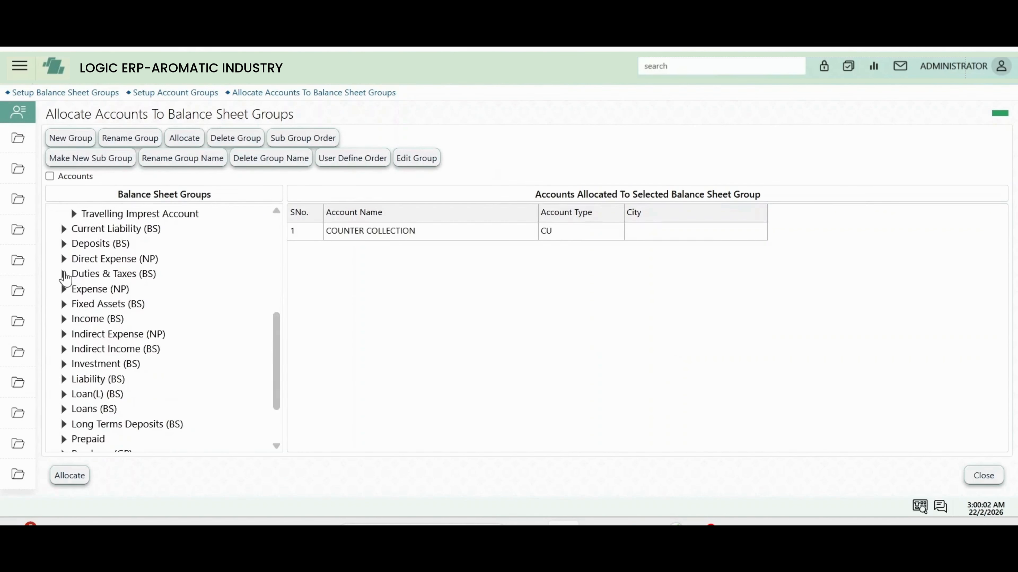
scroll(84, 272, up, 6)
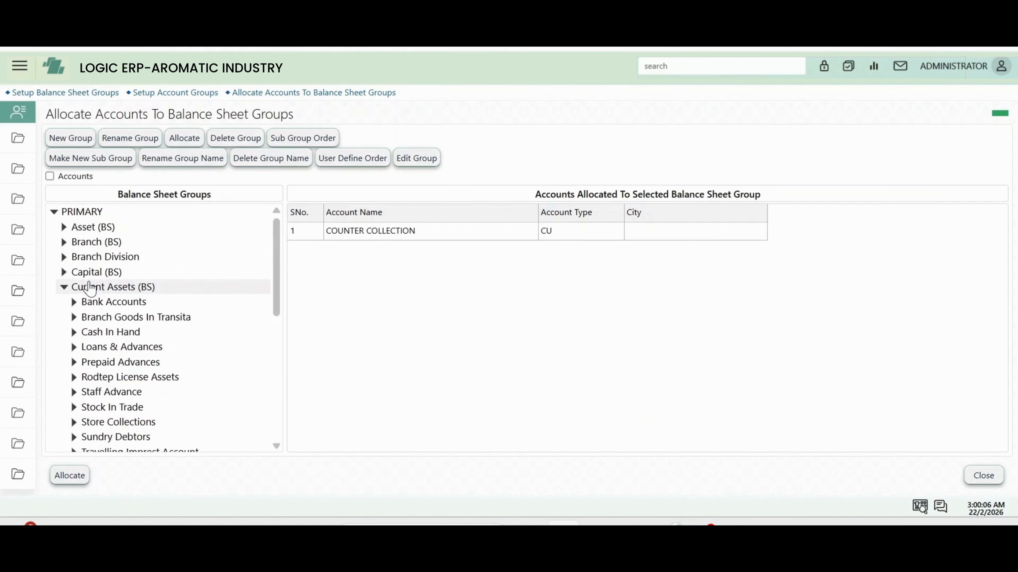
click(99, 304)
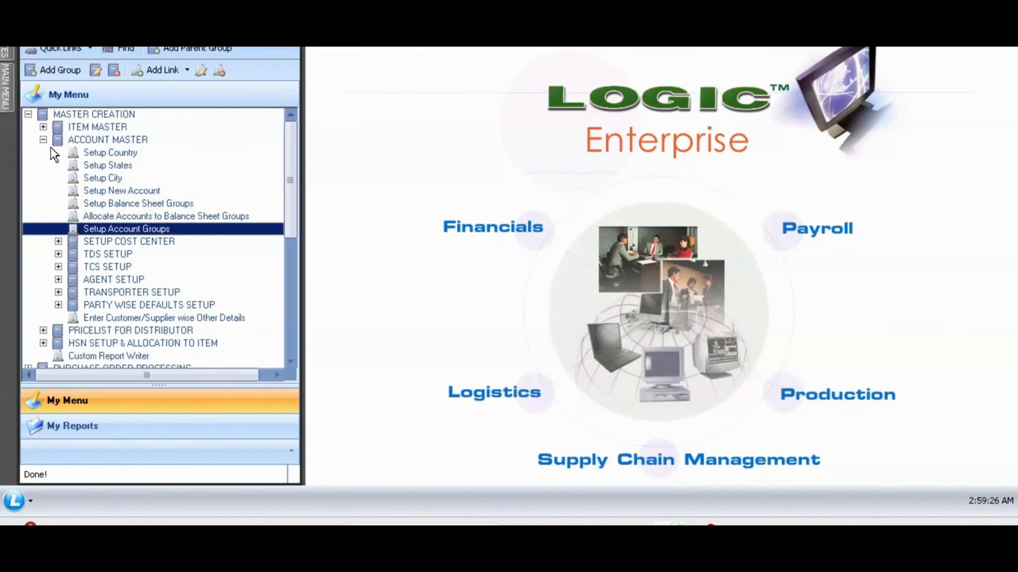
Switch to the LOGIC Enterprise desktop application's Allocate Accounts to Balance Sheet Groups and open the Prepaid Expense group's name for editing.
double_click(164, 217)
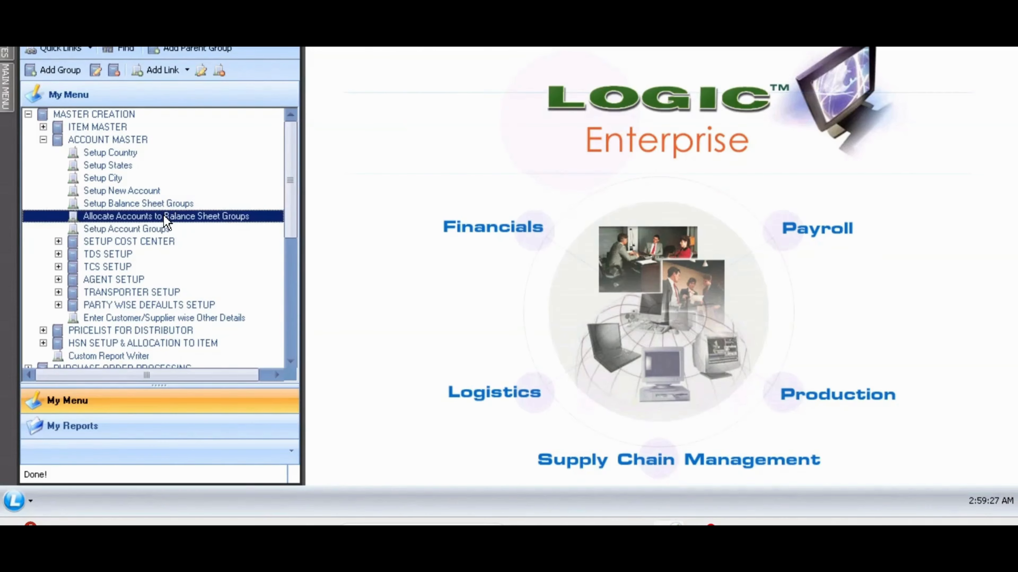
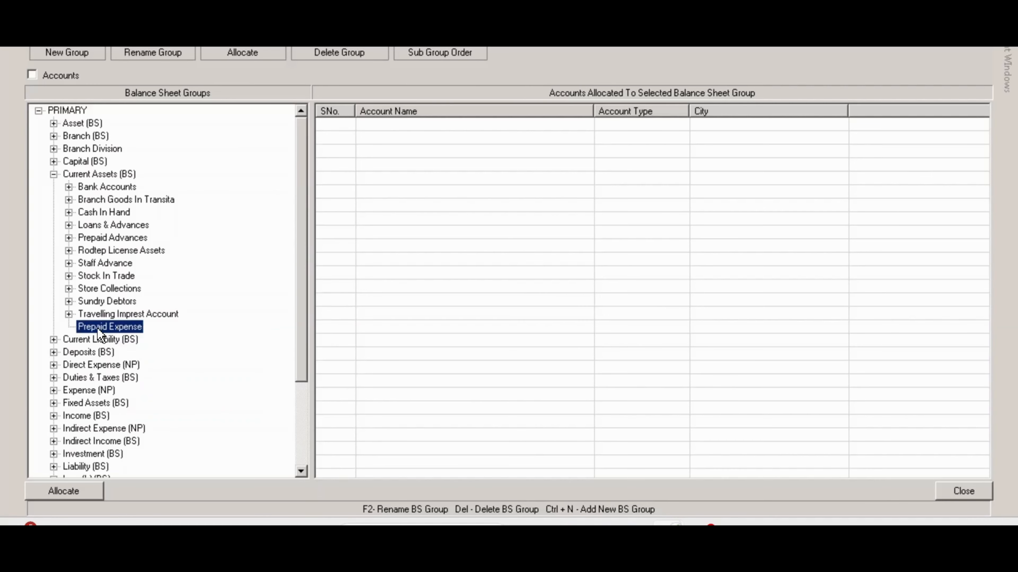
click(97, 328)
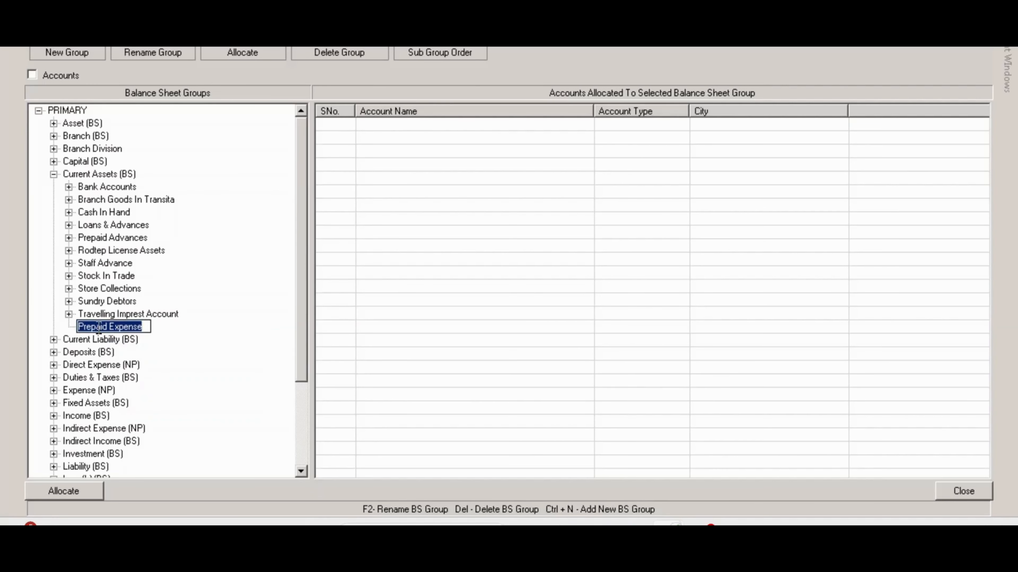
click(54, 174)
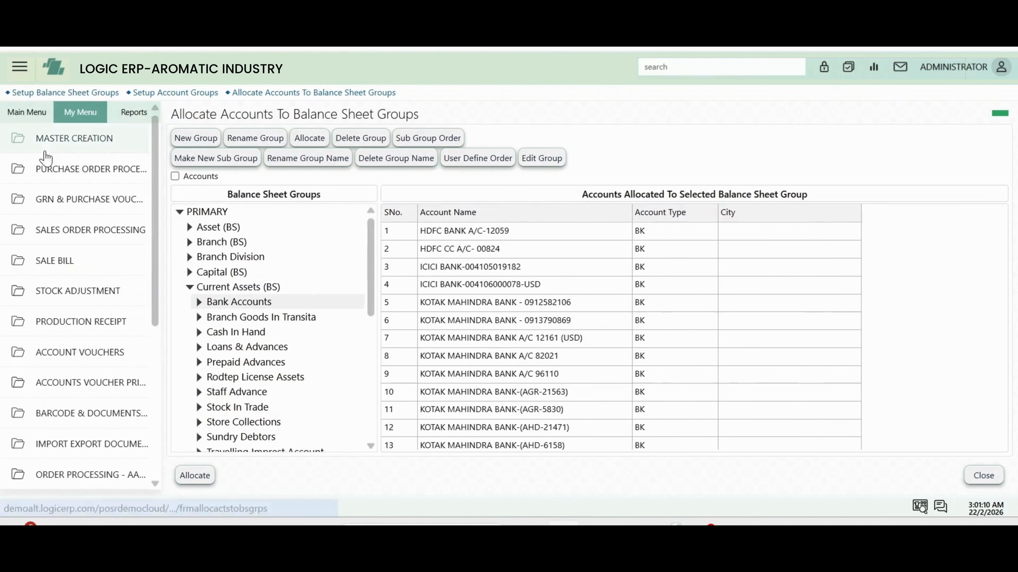
In the LOGIC ERP web application, open Setup New Account and enter PREPAID RENT as the account name and print name.
click(44, 138)
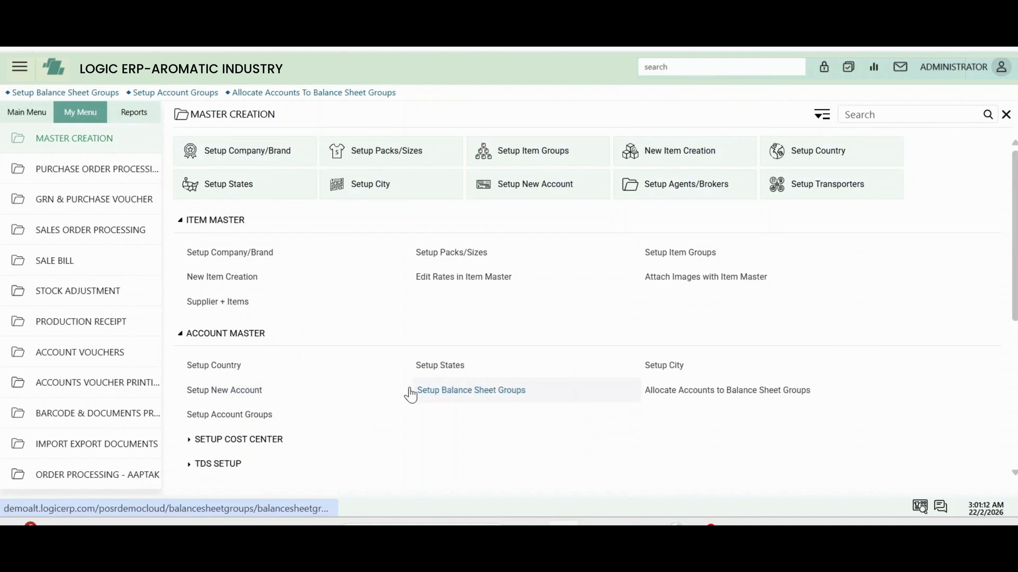
click(254, 392)
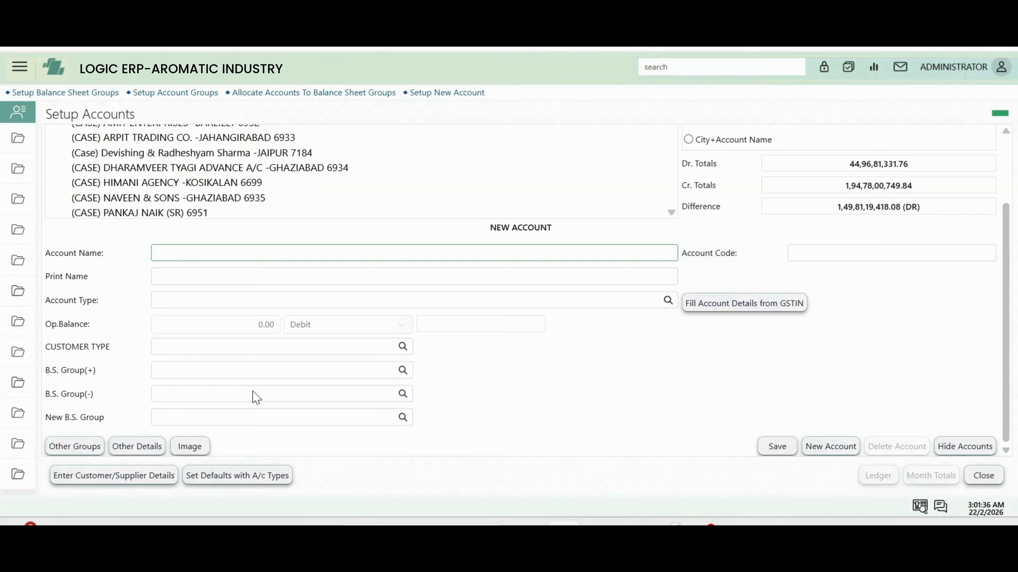
text(PREPAID RENT)
key(Tab)
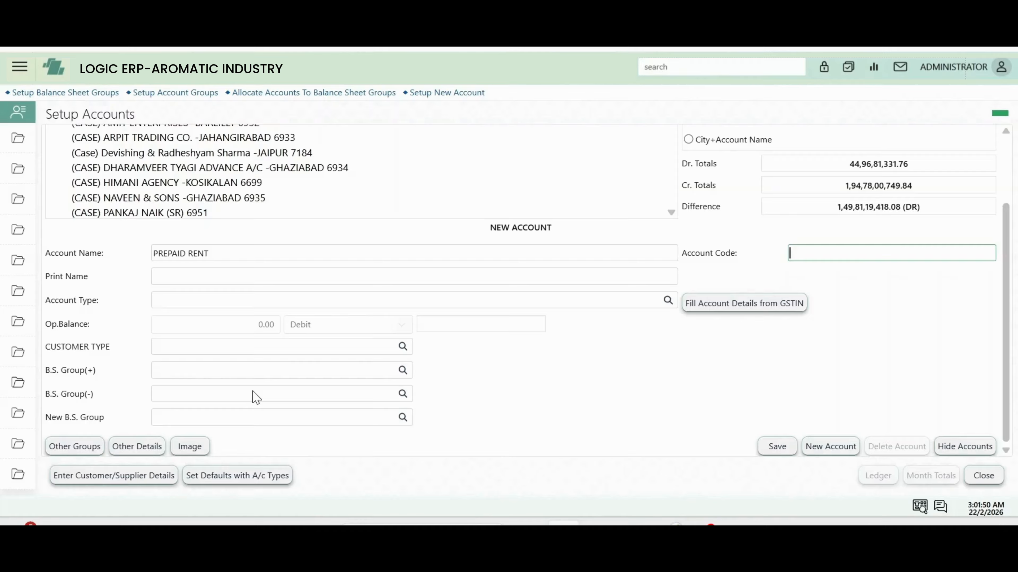
key(Tab)
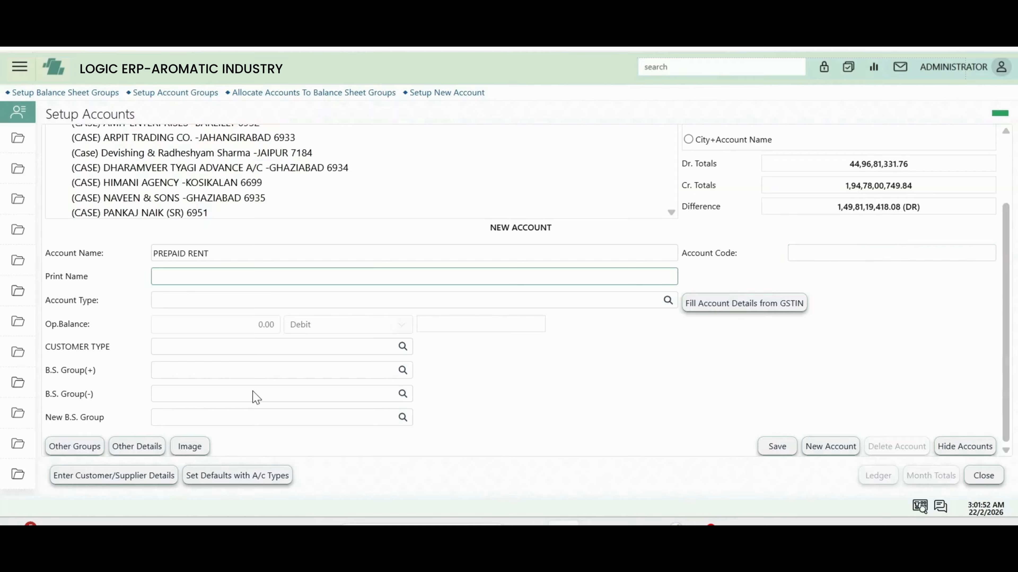
text(PREPAID RENT)
key(Tab)
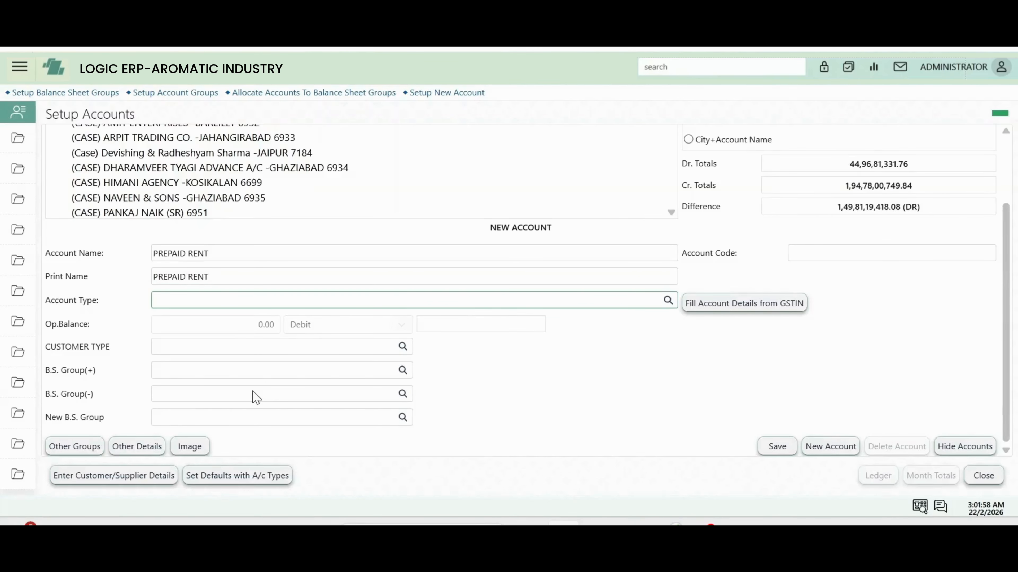
Set the new account's type to EXPENSES and leave the customer type blank.
key(Return)
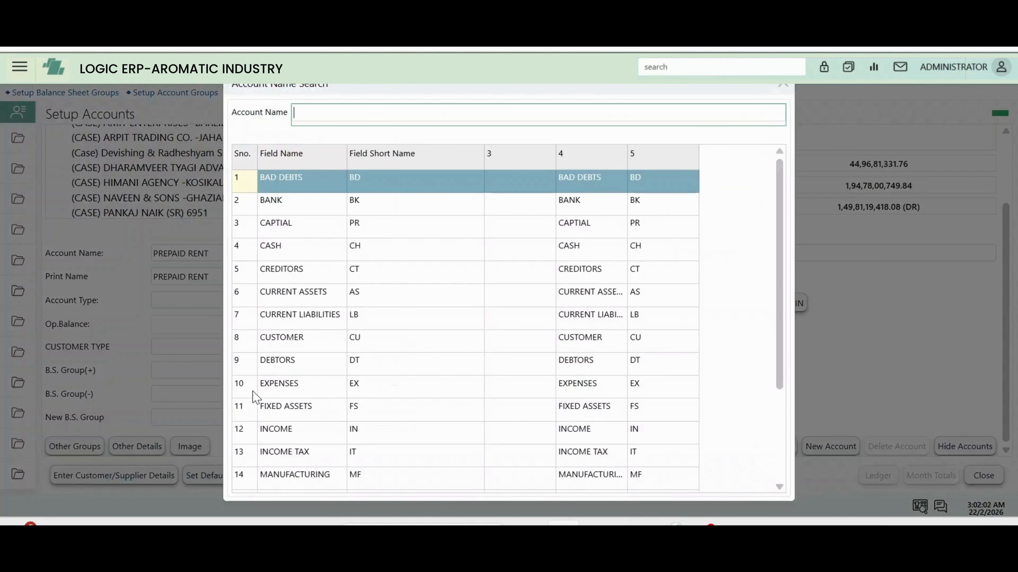
text(PRE)
key(BackSpace)
key(BackSpace)
key(BackSpace)
text(EX)
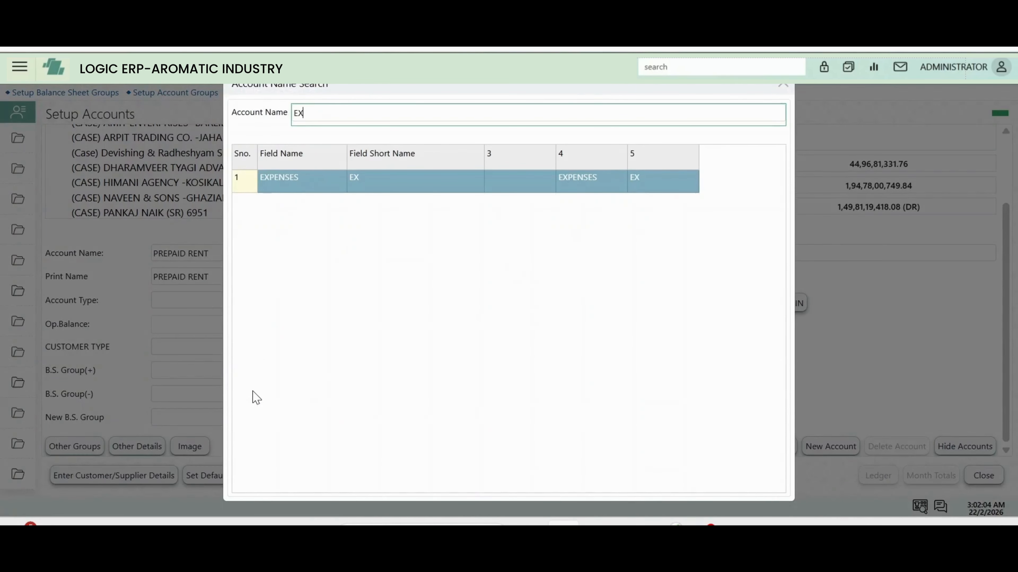
key(Return)
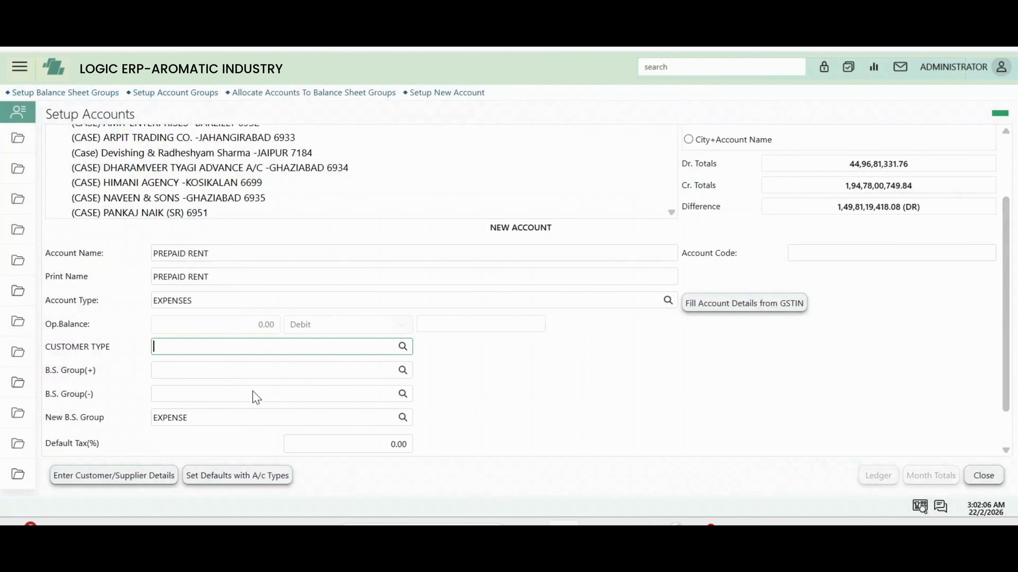
key(Return)
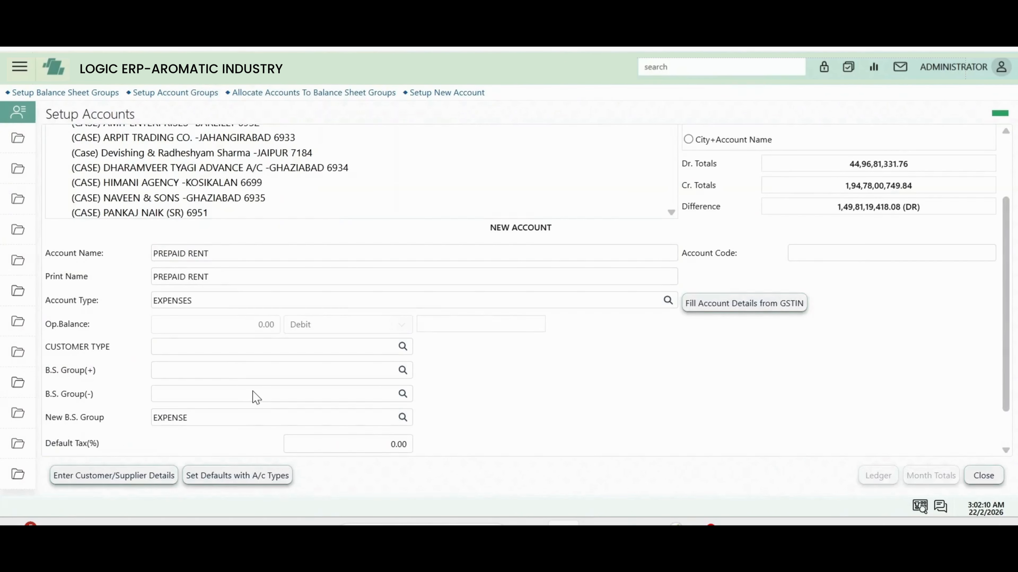
Look up the groups available for the new account's B.S. Group(+) and close the search without choosing one.
scroll(254, 396, down, 1)
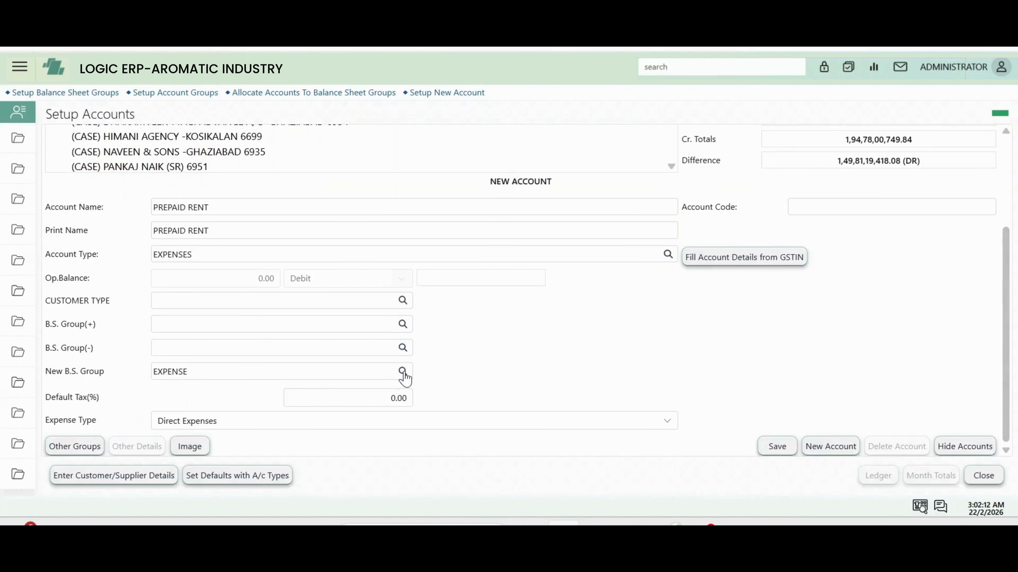
click(403, 325)
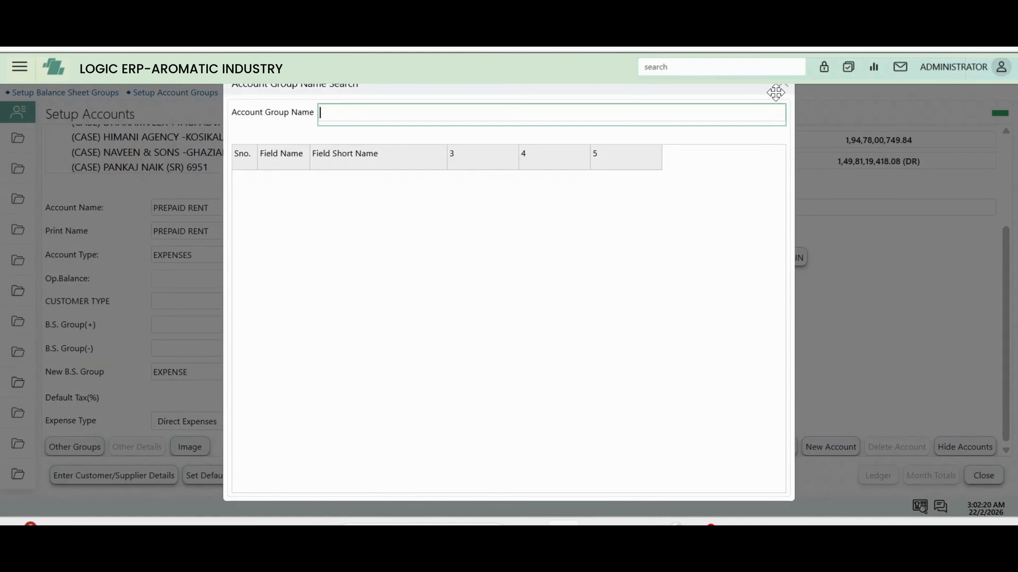
click(783, 85)
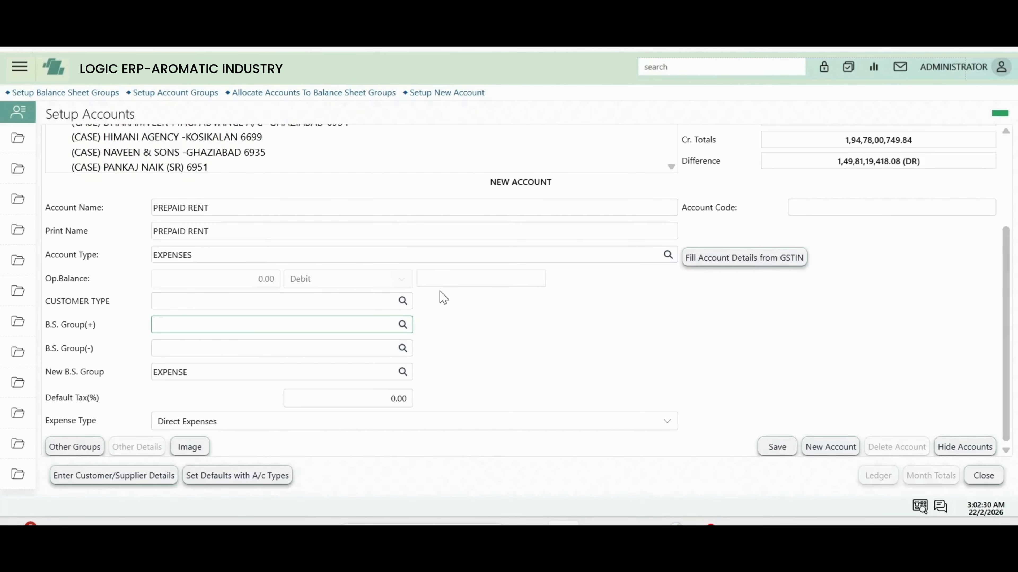
Review the default general and balance sheet groups set for the EXPENSES account type.
key(alt+d)
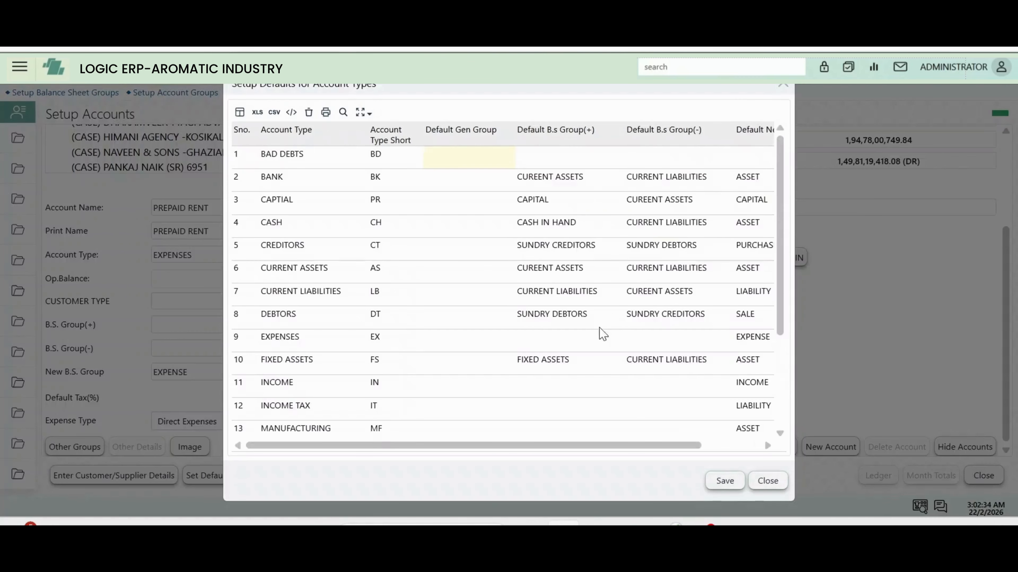
click(562, 347)
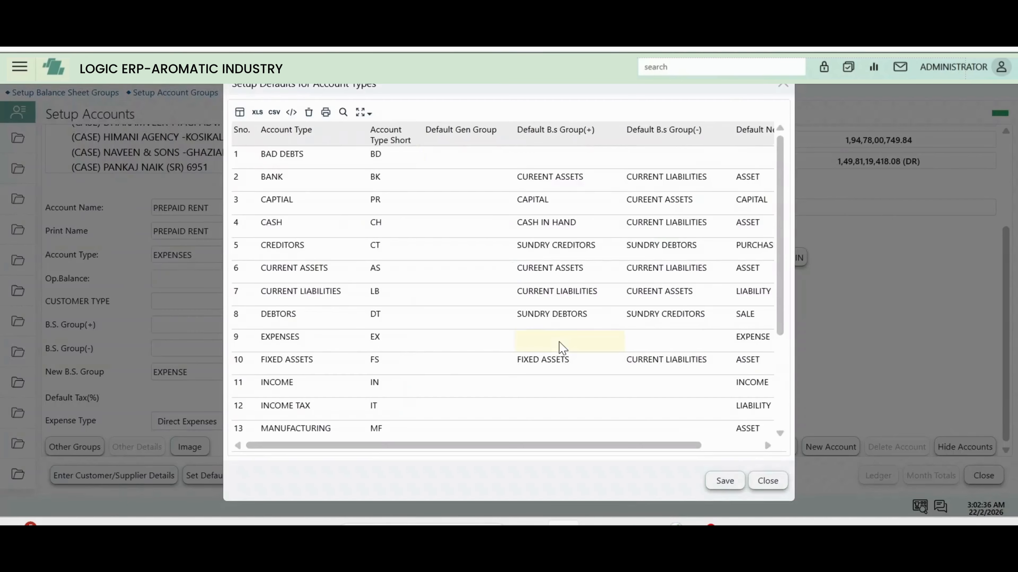
key(Tab)
key(Tab)
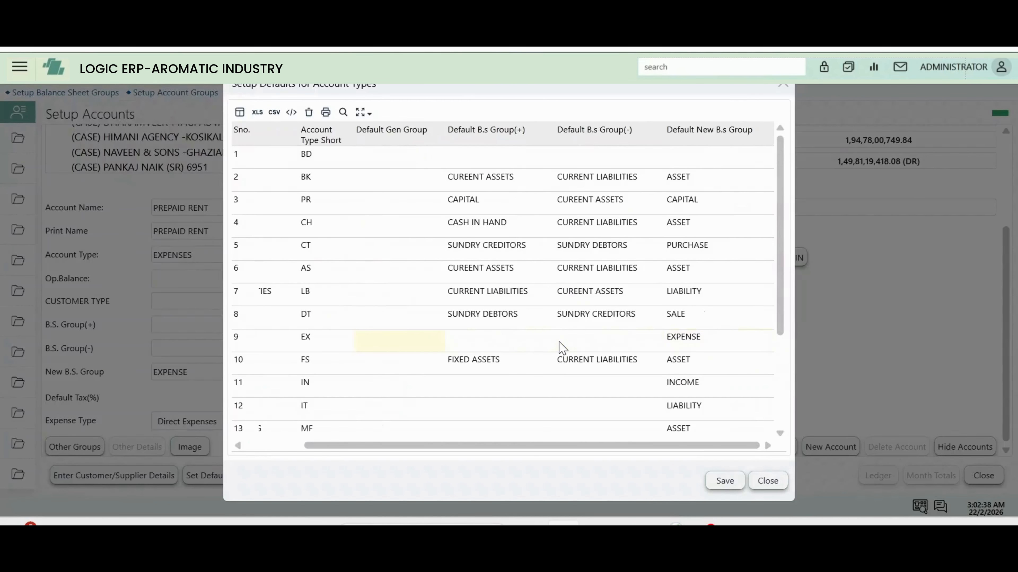
key(Tab)
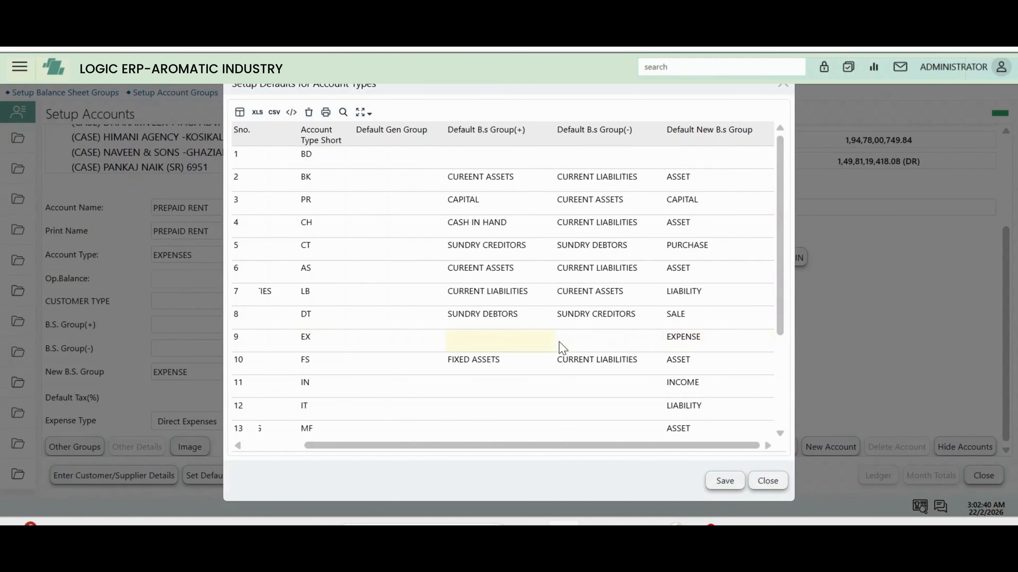
key(shift+Tab)
key(shift+Tab)
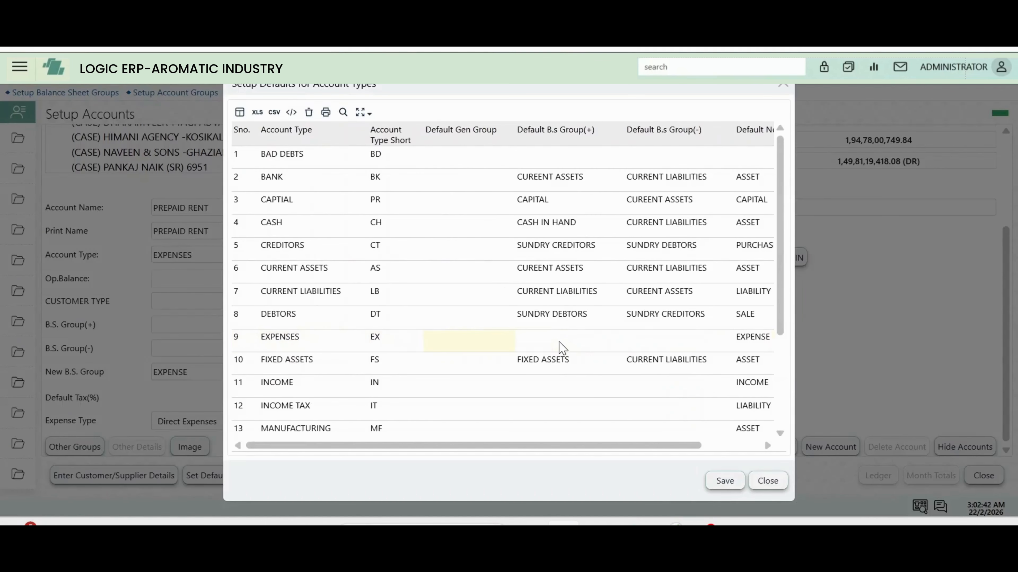
key(Tab)
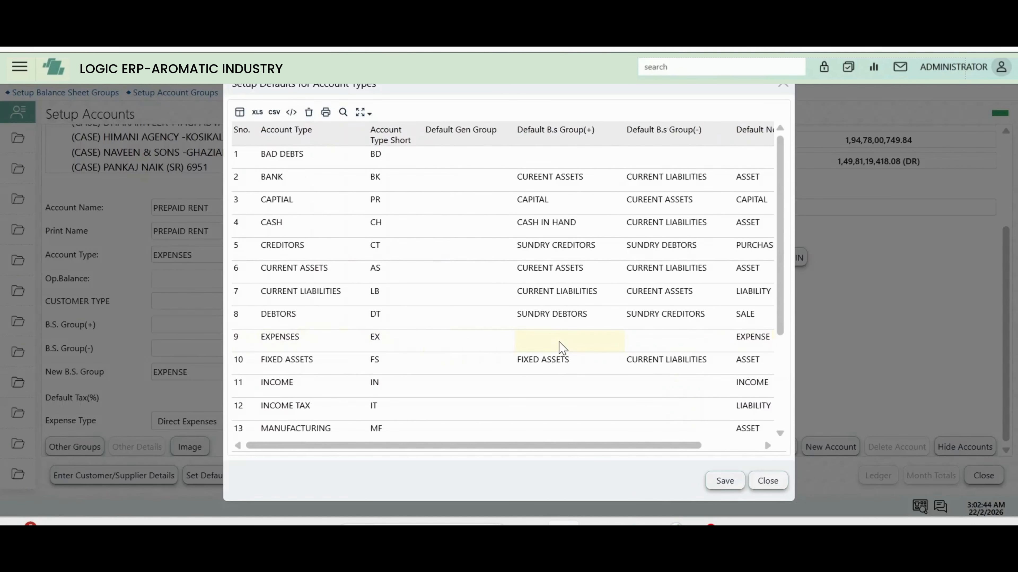
click(783, 85)
Change the PREPAID RENT account's type to CURRENT ASSETS.
click(216, 255)
double_click(216, 255)
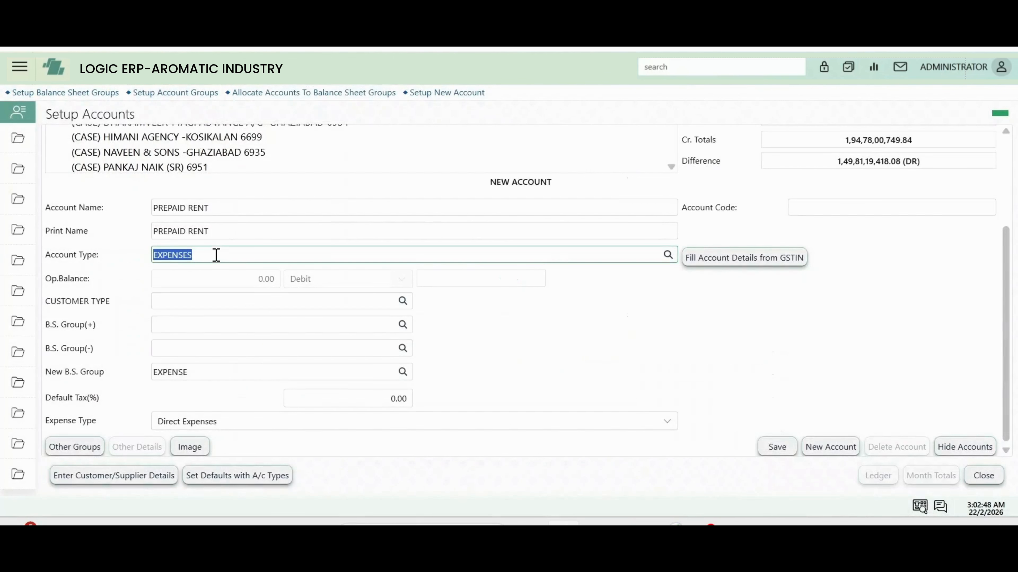
text(CURR)
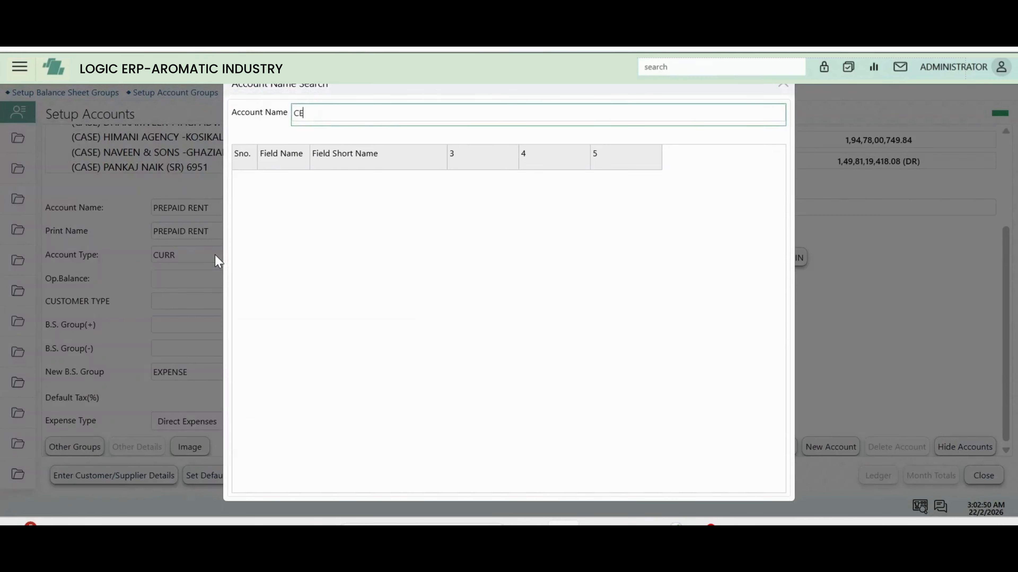
key(BackSpace)
text(U)
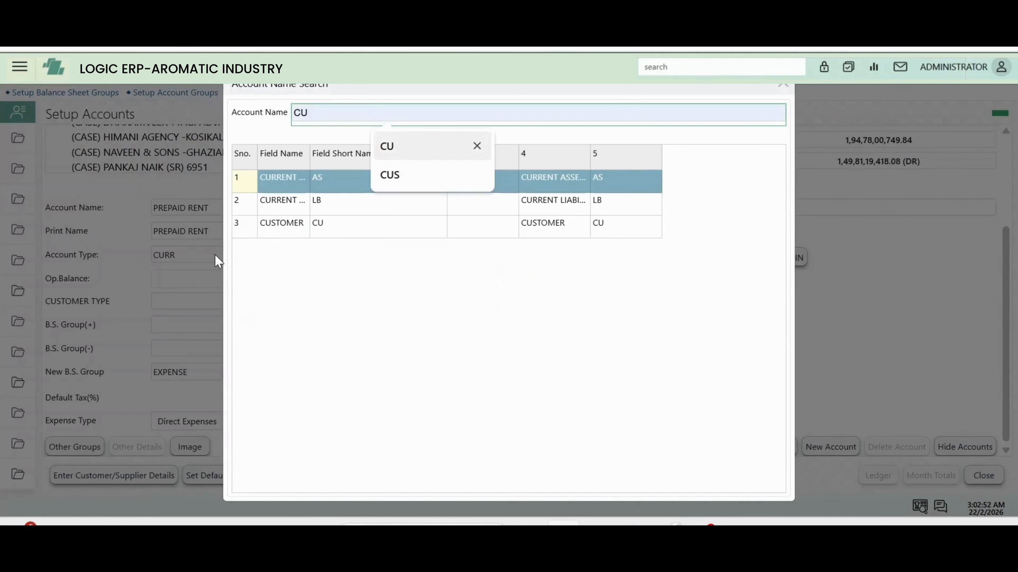
click(275, 179)
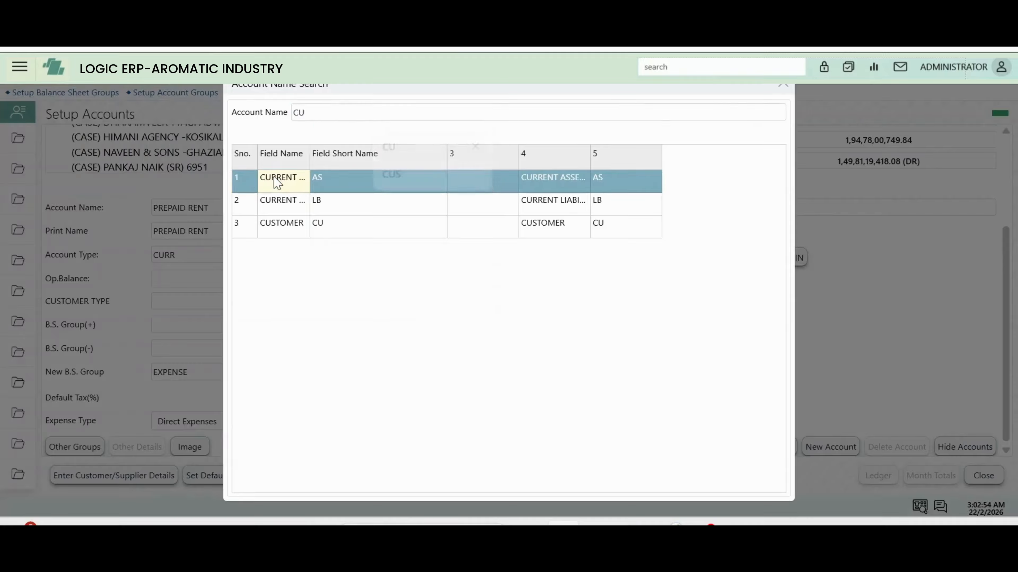
double_click(277, 180)
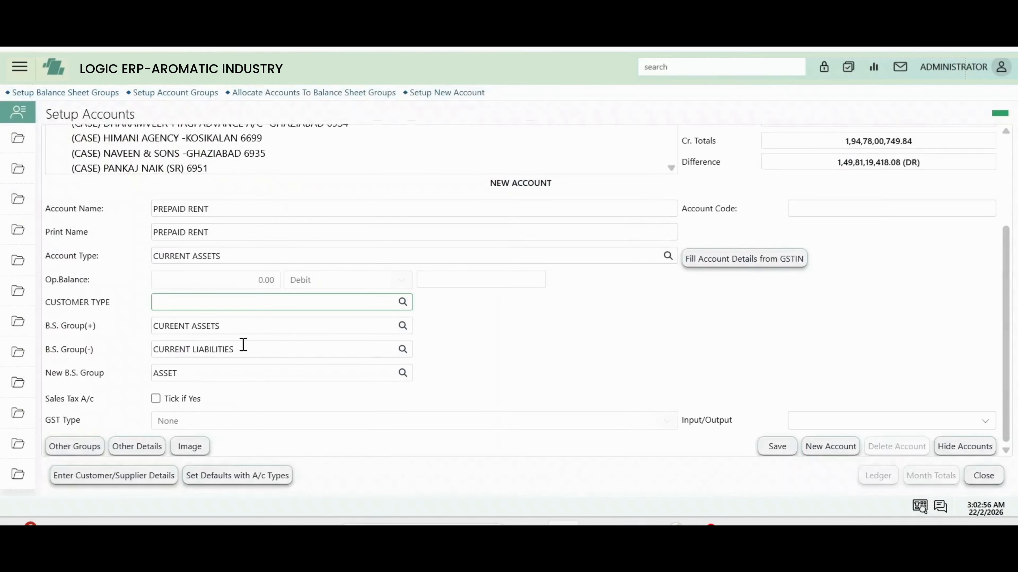
Review the B.S. Group(+), B.S. Group(-) and New B.S. Group filled in for the account, dismissing the update notification.
drag(232, 330, 66, 334)
drag(246, 349, 100, 355)
drag(184, 372, 118, 371)
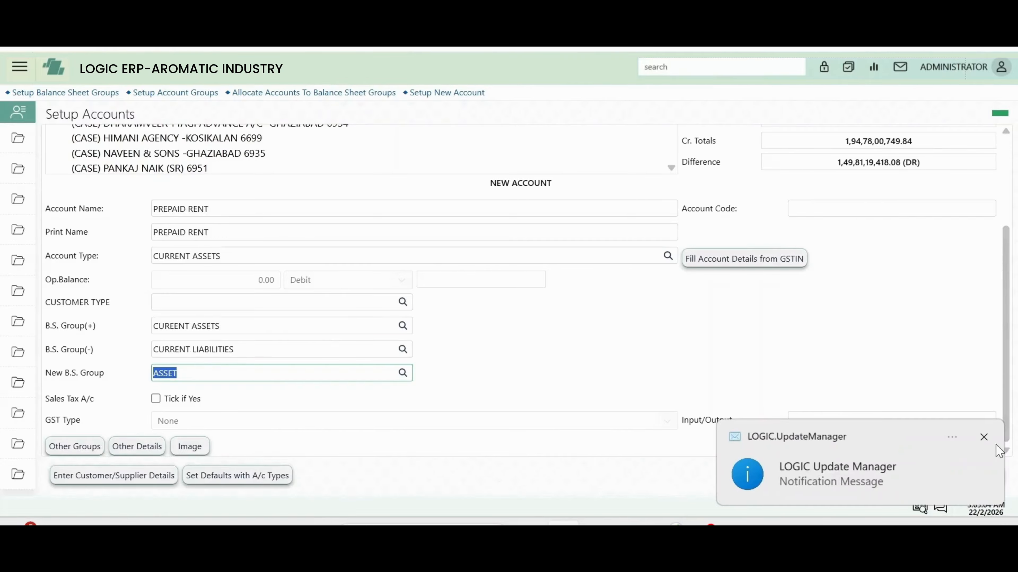
click(983, 437)
click(387, 433)
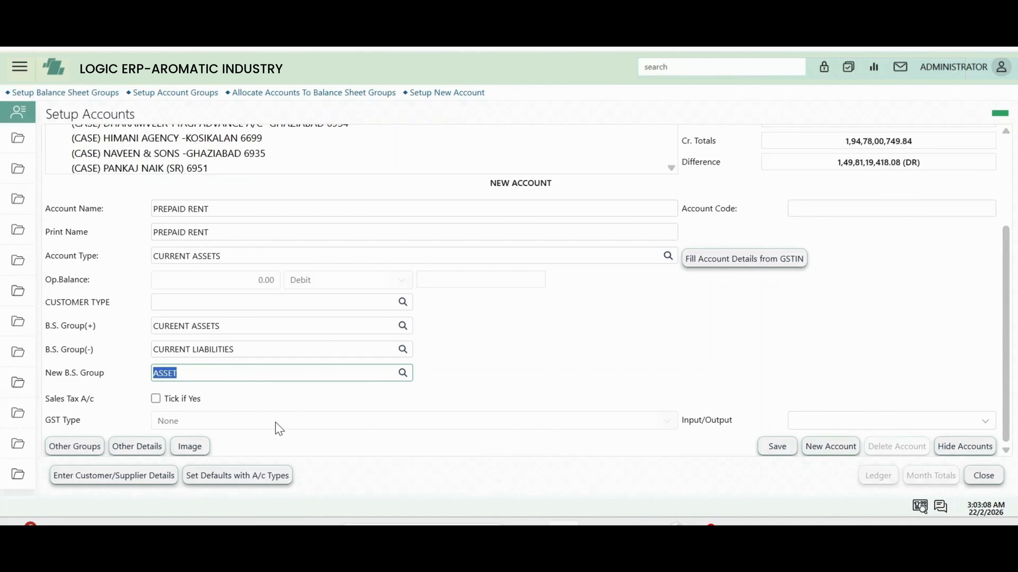
Look through the account's customer/supplier details form and close it without entering anything.
click(115, 446)
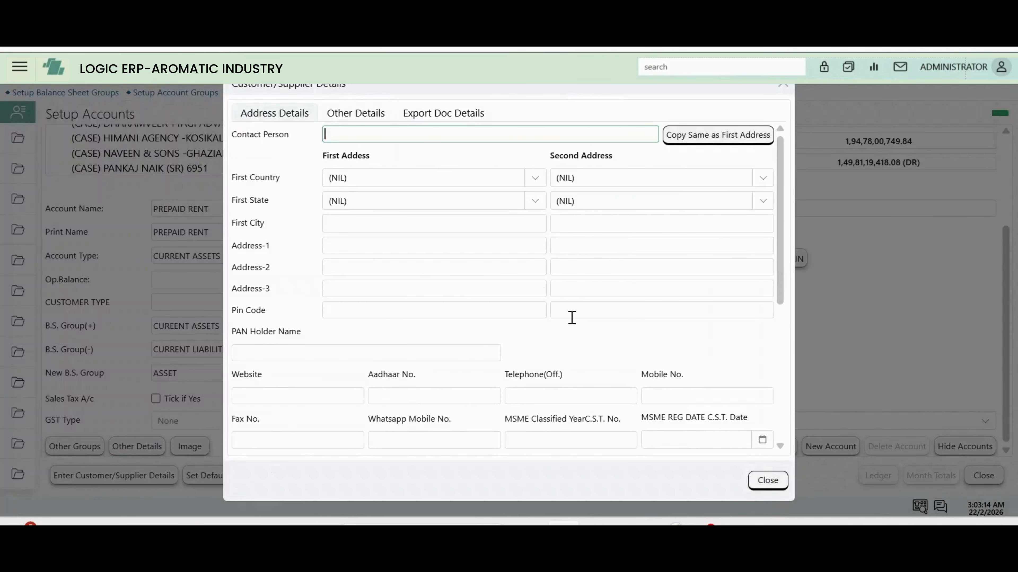
scroll(572, 317, down, 5)
scroll(571, 318, up, 5)
click(782, 86)
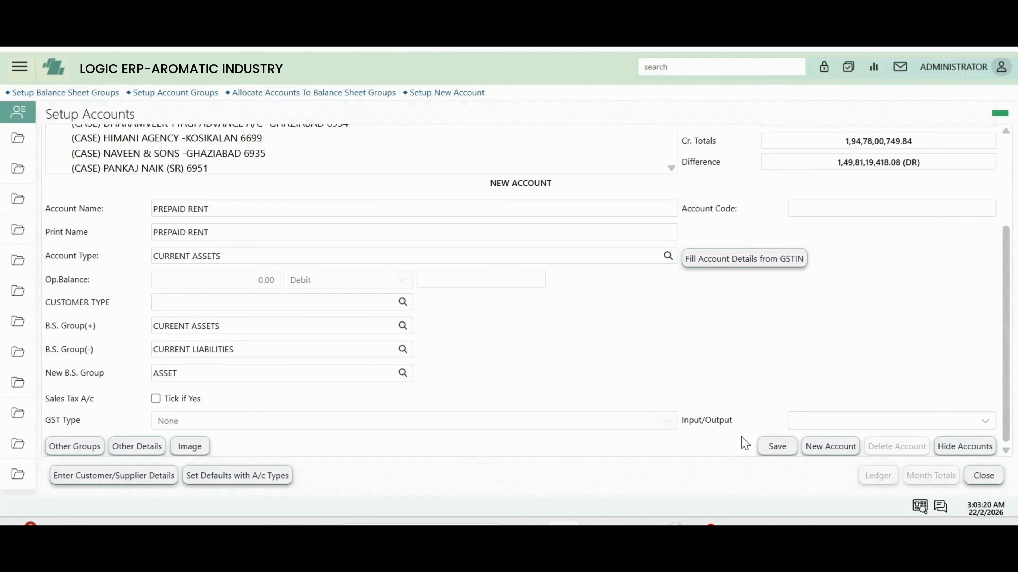
Save the new PREPAID RENT account and confirm saving the data to disk.
click(776, 455)
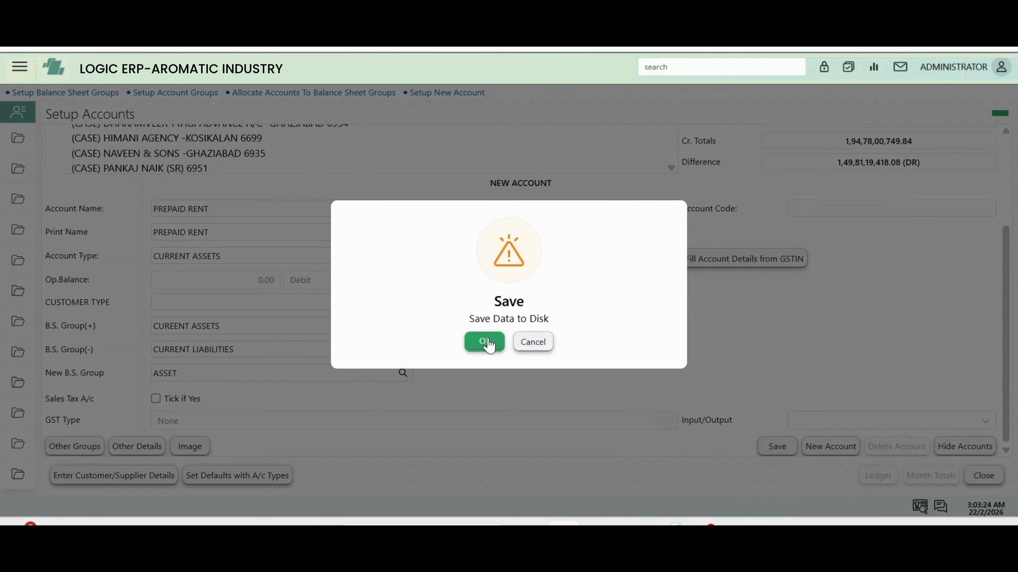
click(484, 341)
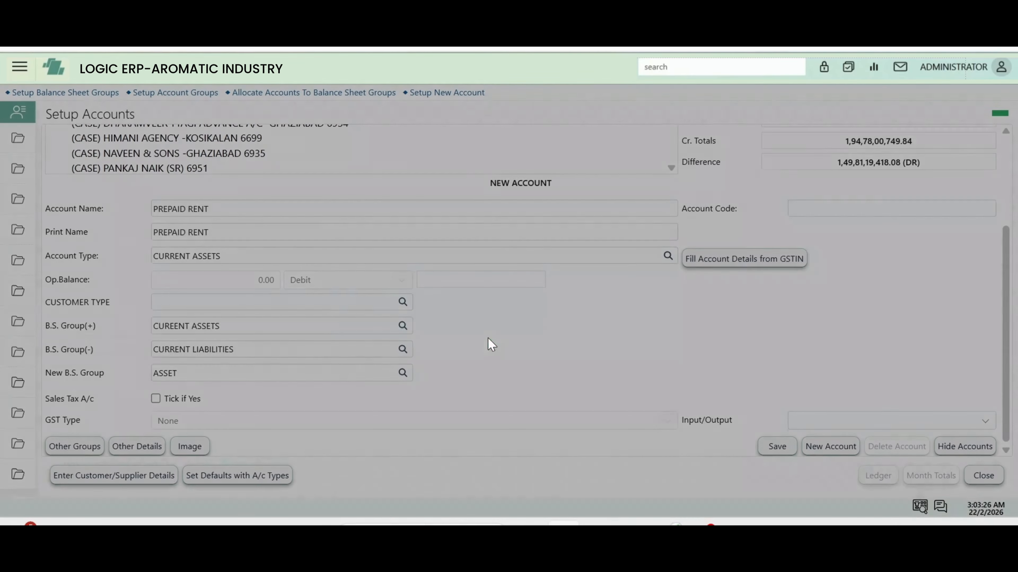
Filter the accounts list by PREPAID REN and open the PREPAID RENT account.
scroll(490, 344, up, 3)
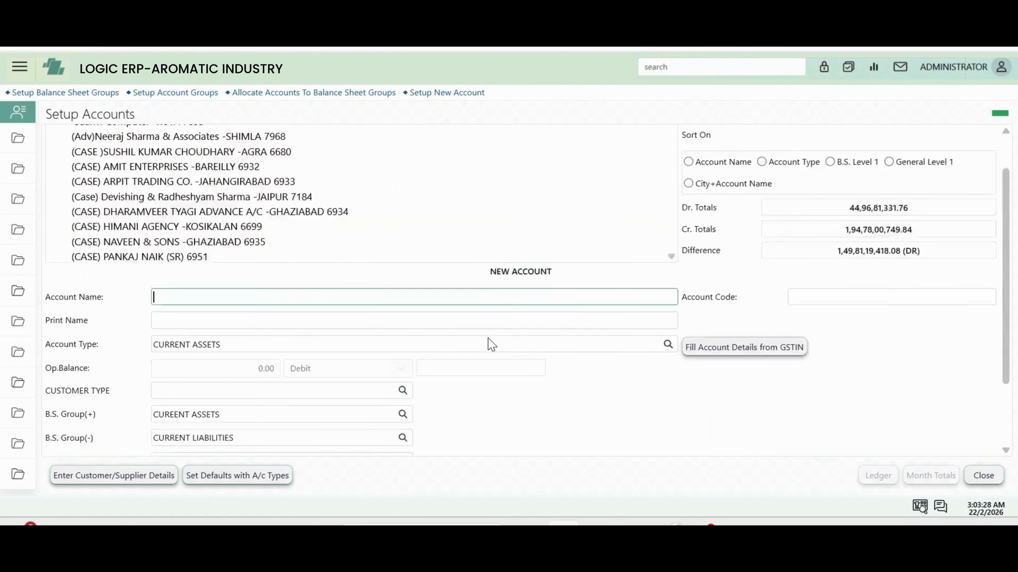
click(54, 137)
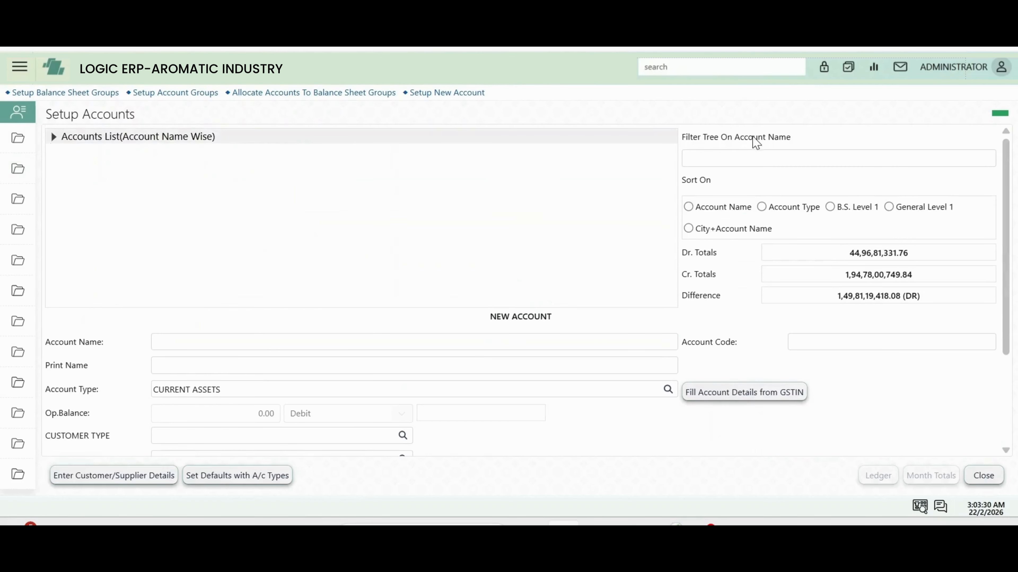
click(750, 159)
text(PREP)
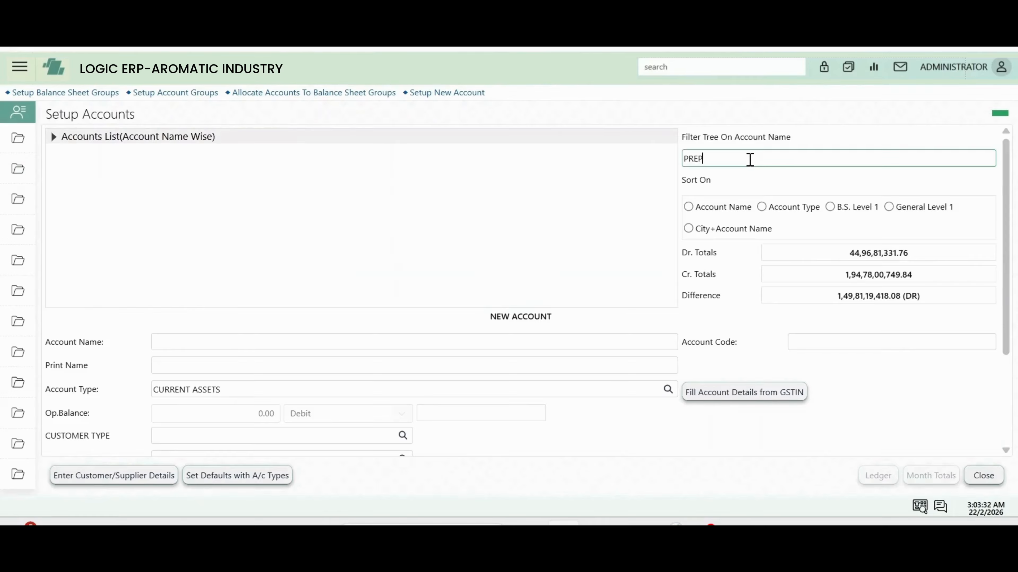
key(Return)
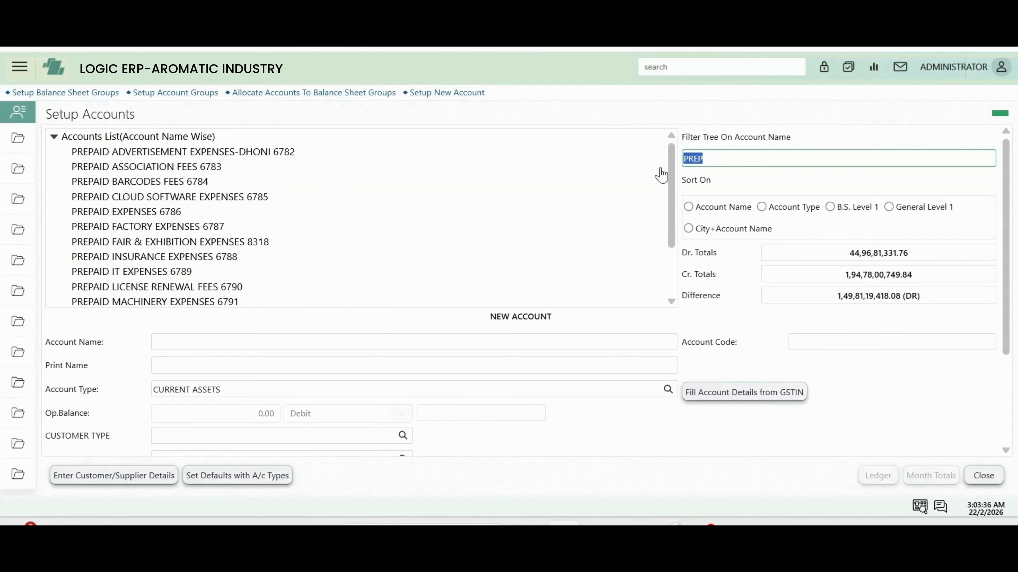
click(733, 158)
text(AID REN)
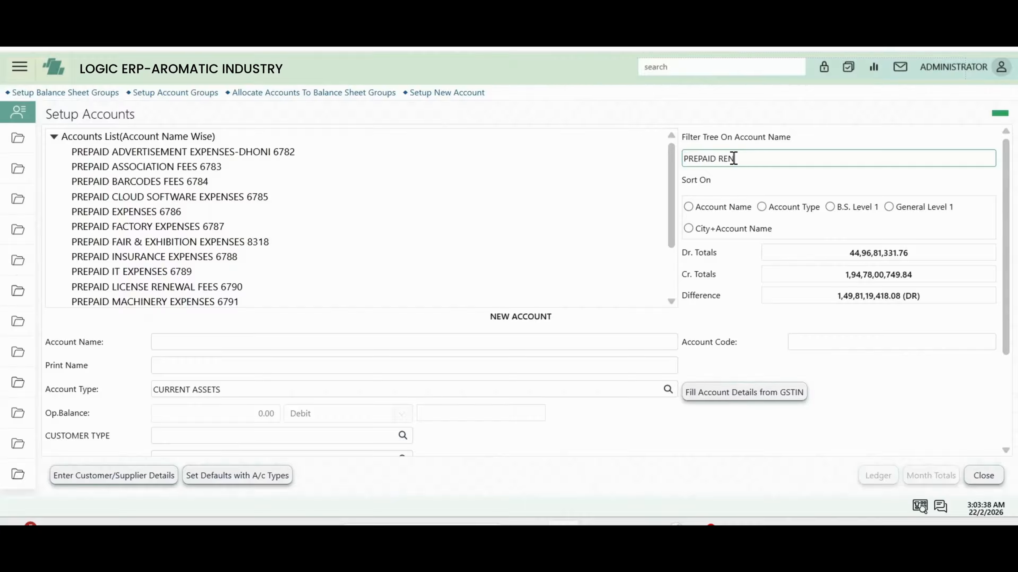
key(Return)
click(161, 153)
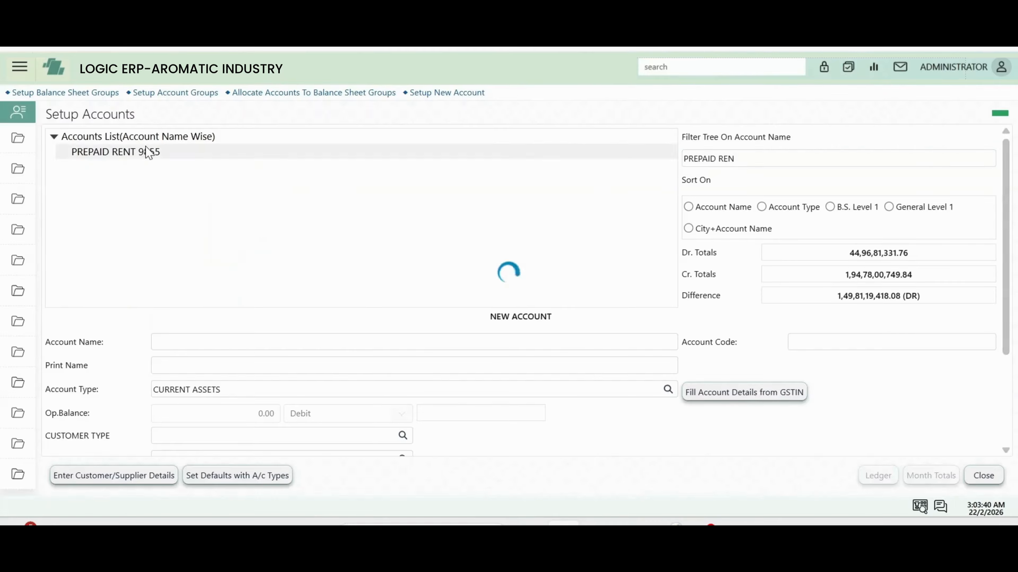
Review the saved account's code, account name, print name, account type and balance sheet groups.
click(815, 343)
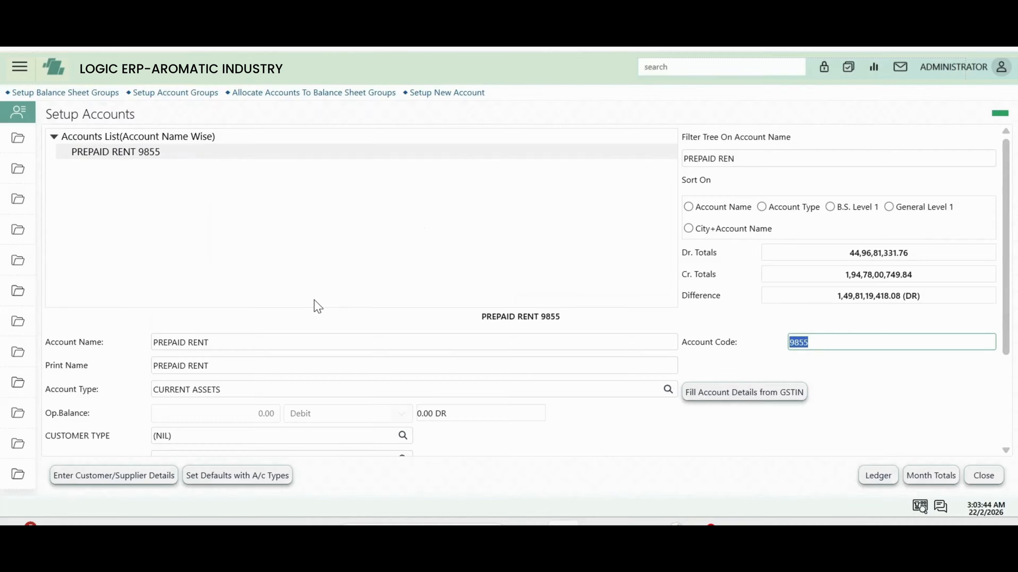
click(209, 343)
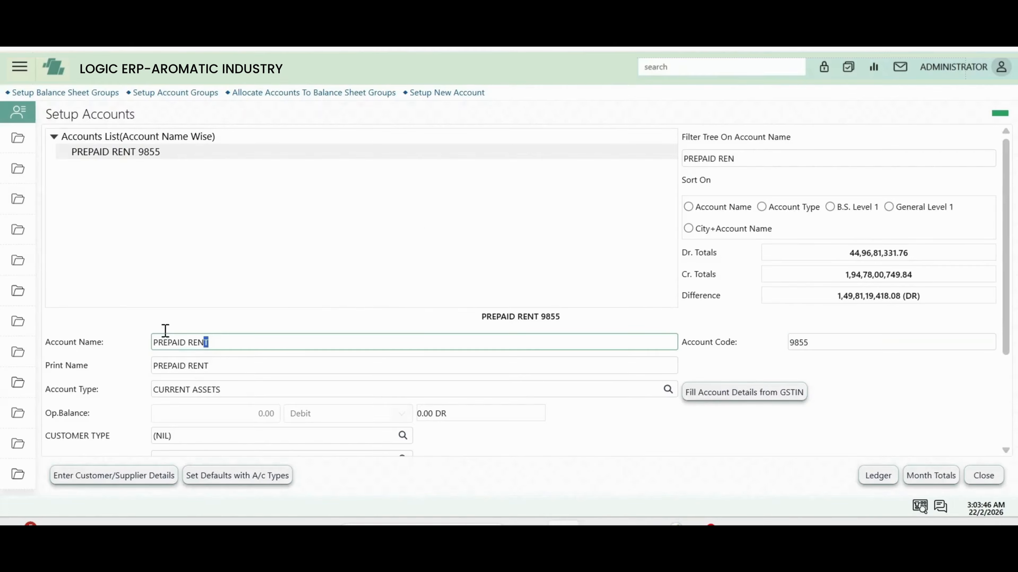
click(216, 365)
click(257, 392)
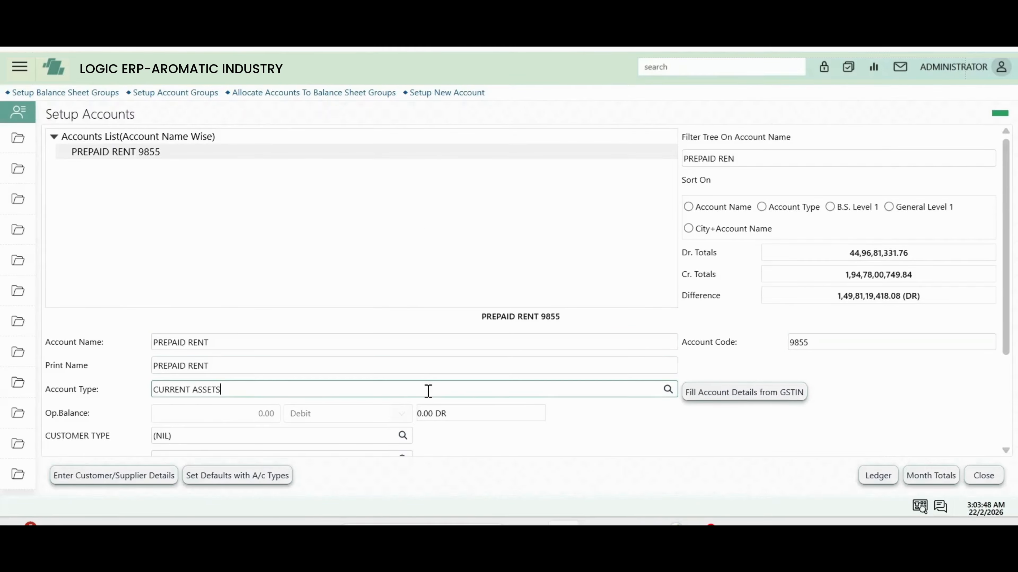
scroll(452, 393, down, 3)
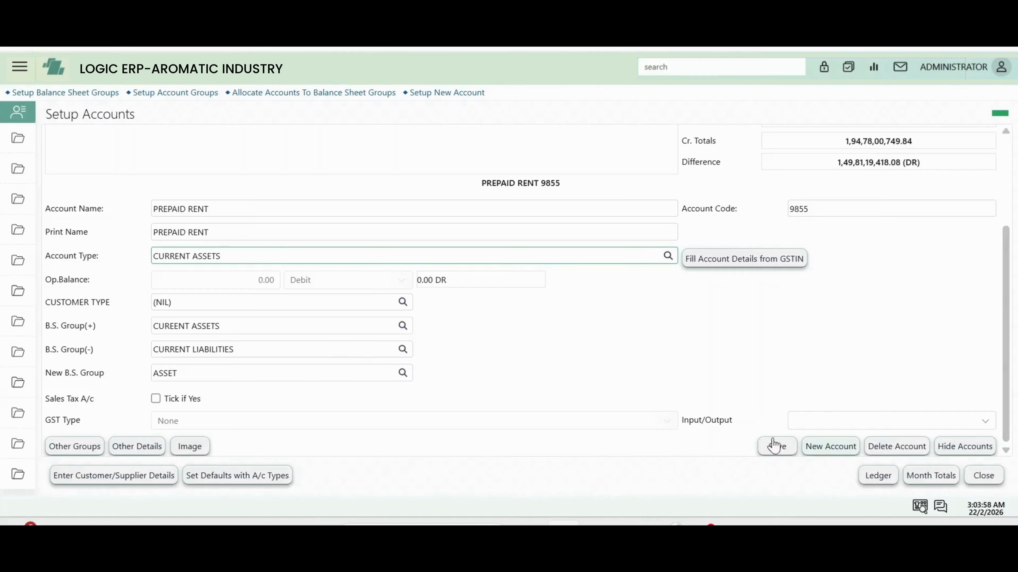
Start another new account, clearing the existing details, and enter XYZ PVT LTD as the account name and print name.
click(826, 452)
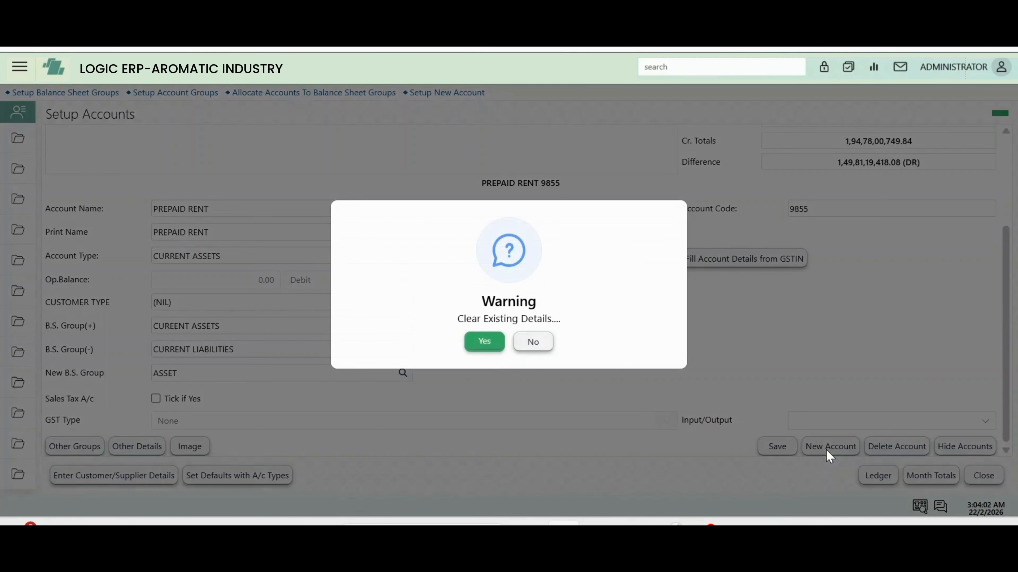
click(482, 344)
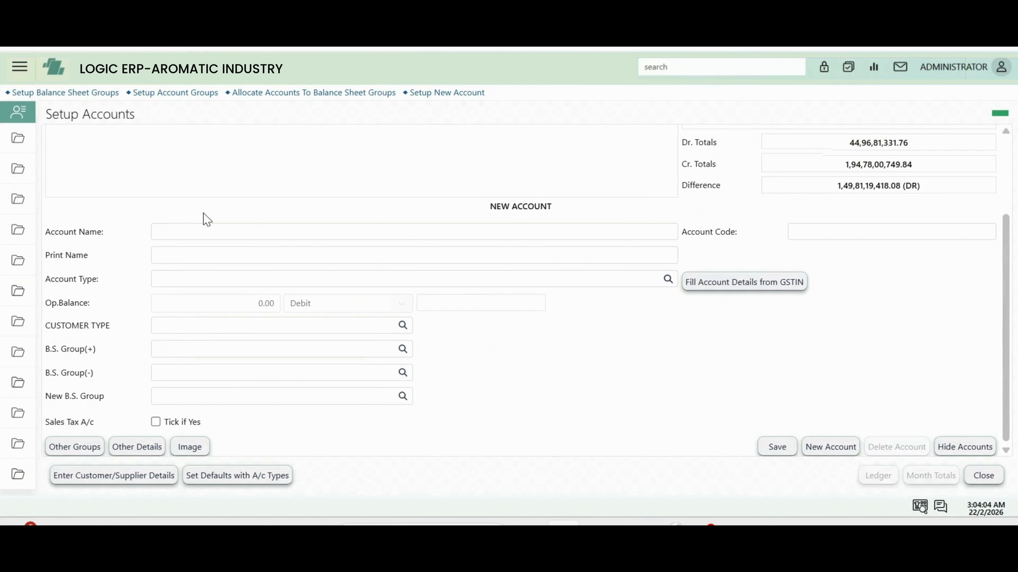
click(182, 225)
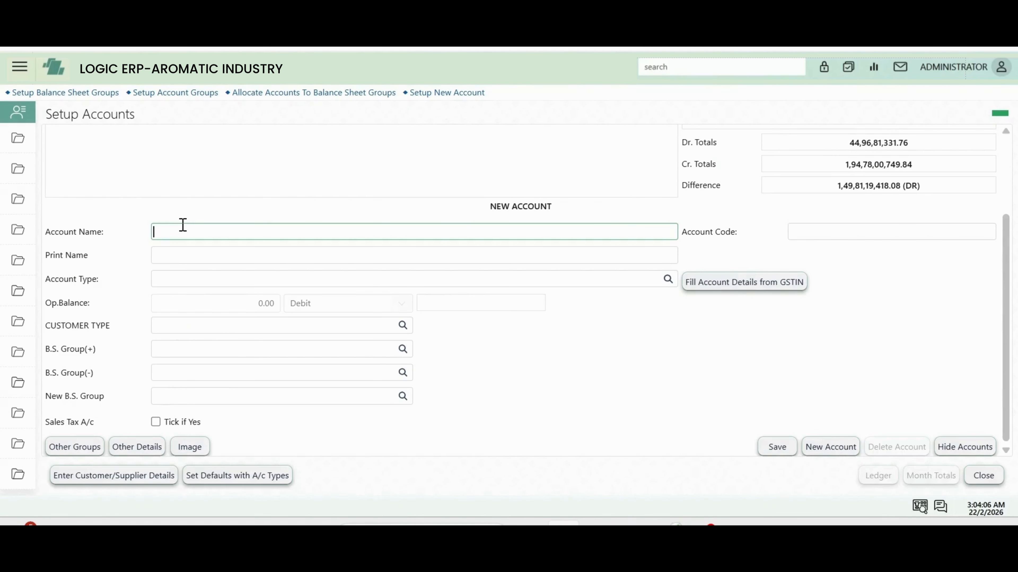
text(XYZ PVT LTD)
key(Tab)
key(Tab)
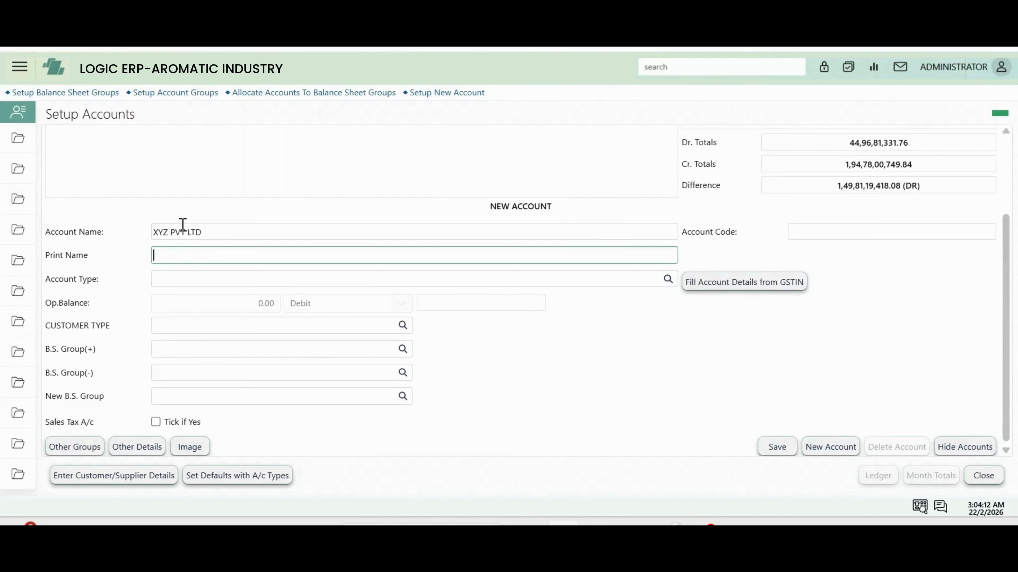
text(XYZ PVT LTD)
key(Tab)
key(Tab)
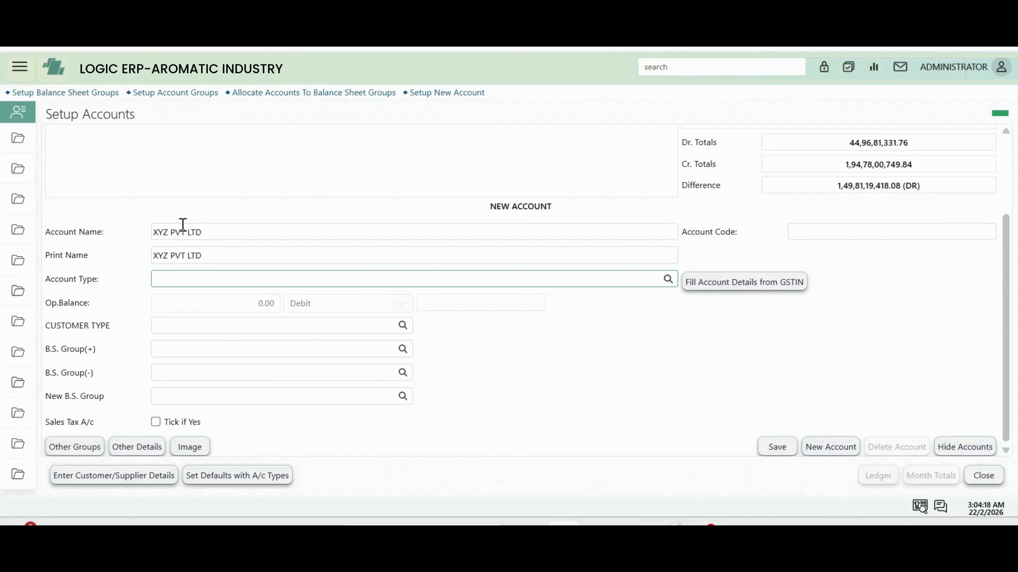
Set the XYZ PVT LTD account's type to CUSTOMER.
text(CUS)
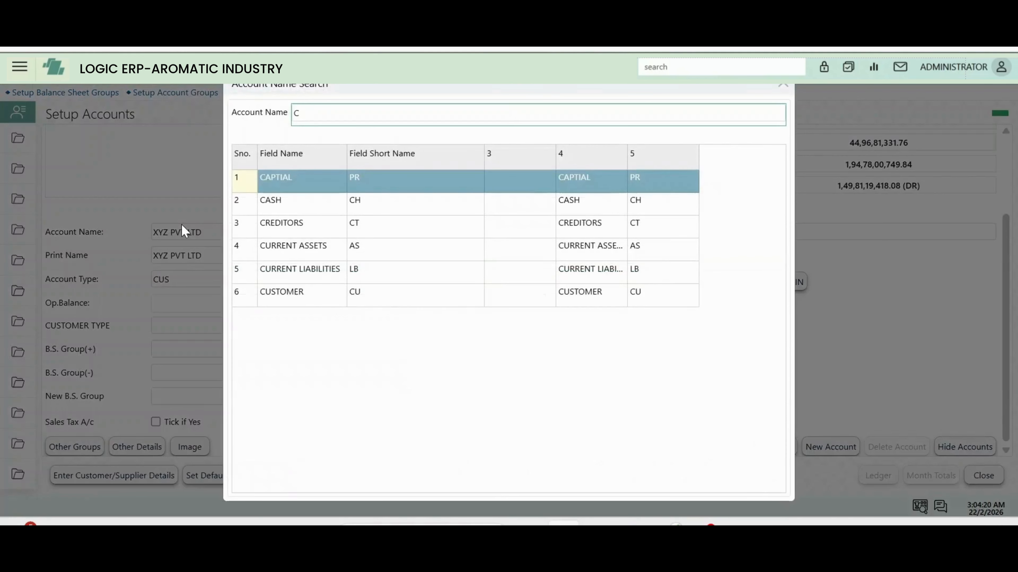
key(Down)
key(Down)
key(Down)
key(Down)
key(Down)
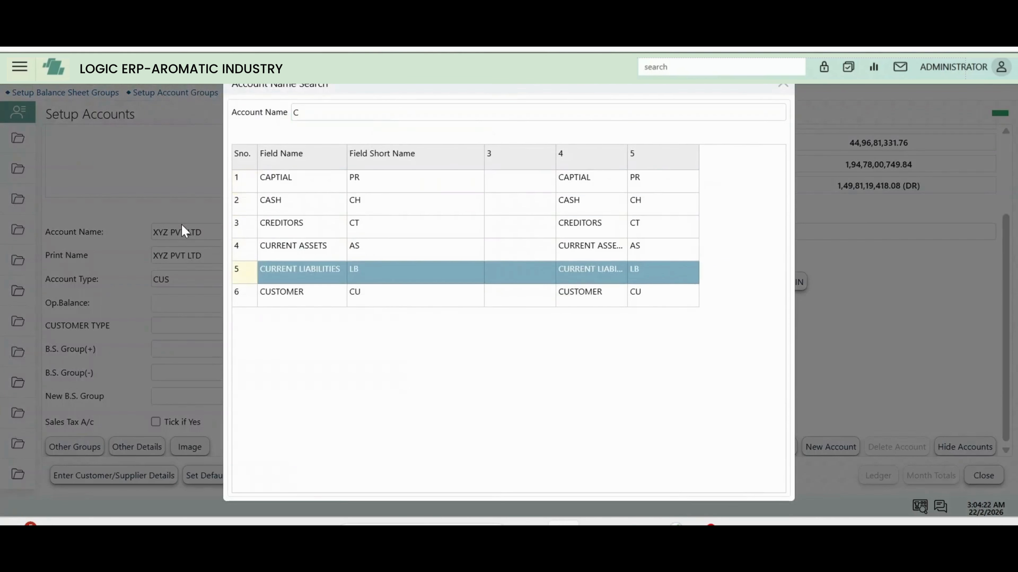
key(Return)
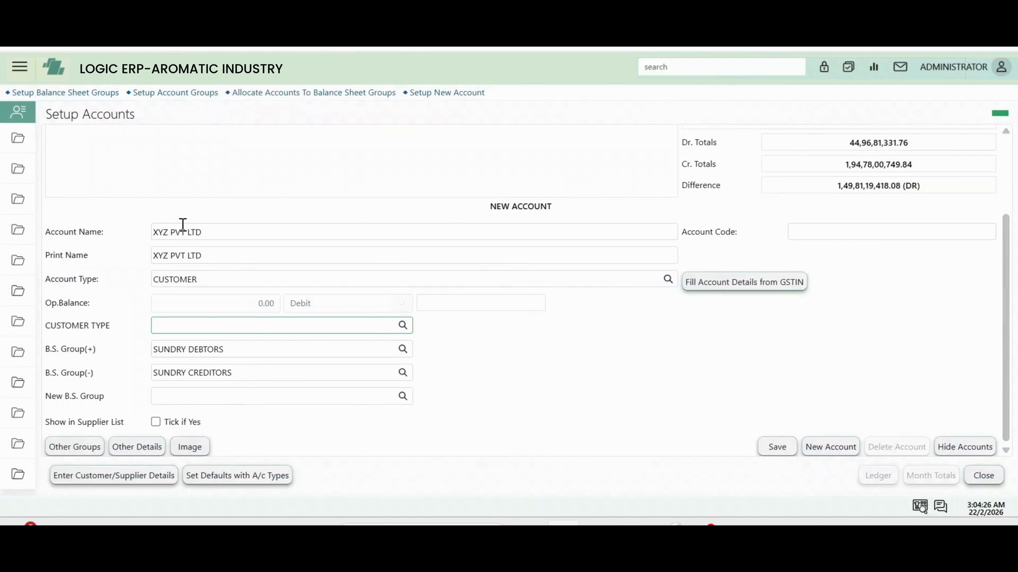
Set the new account's customer type to EXPORT.
click(402, 325)
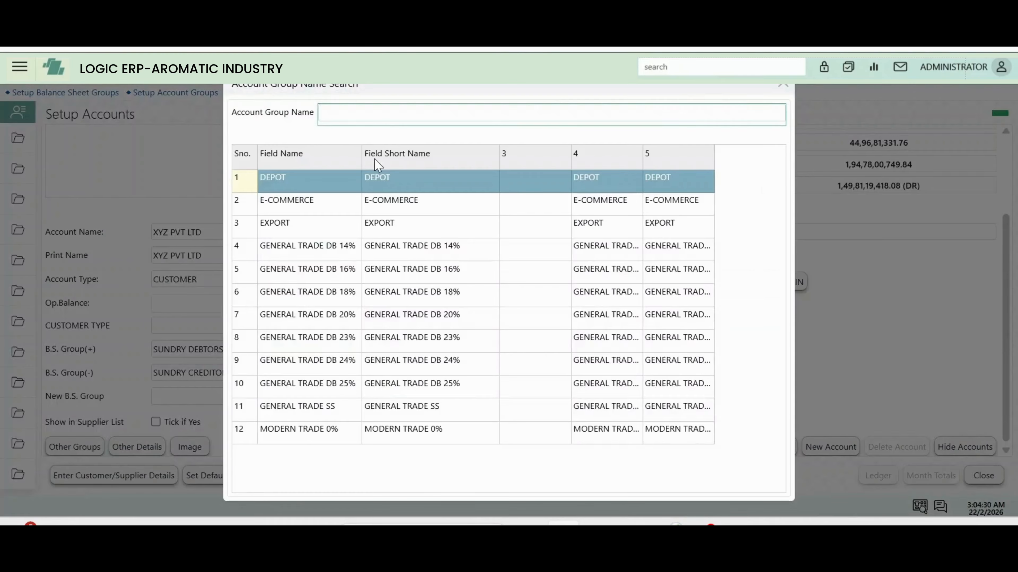
click(313, 231)
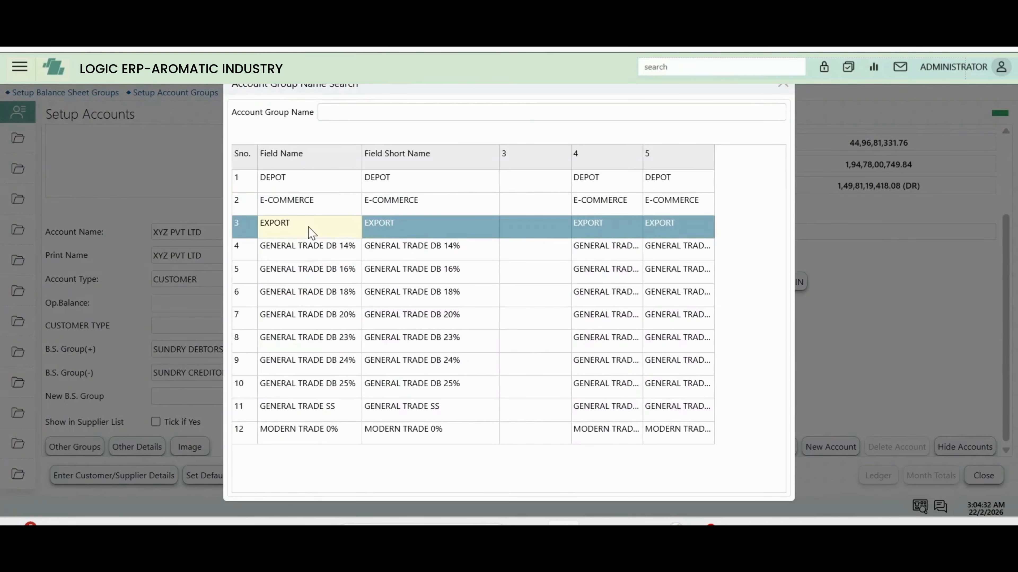
double_click(313, 232)
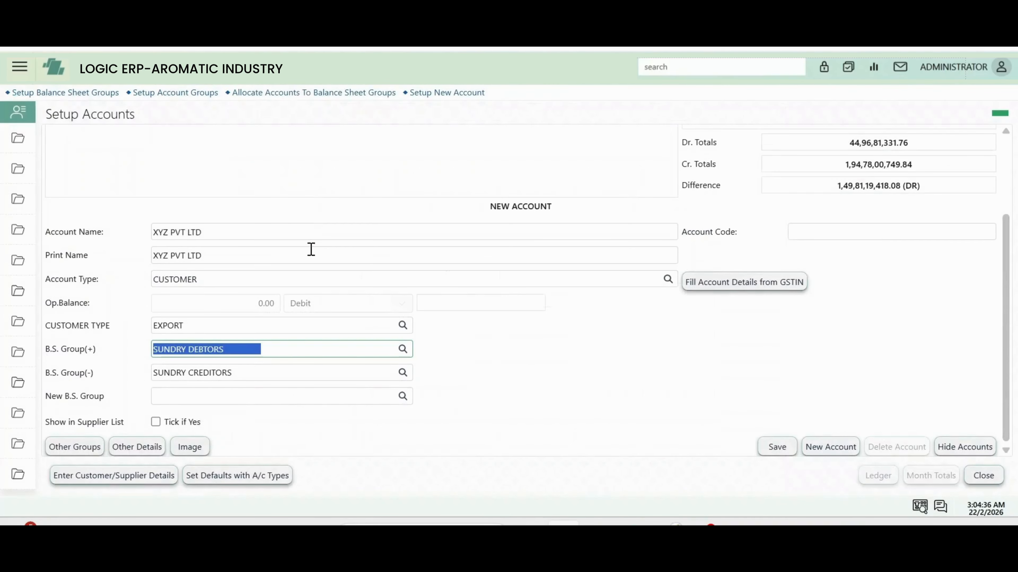
Set the XYZ PVT LTD account's new balance sheet group to SALES TRD OTHER.
click(401, 396)
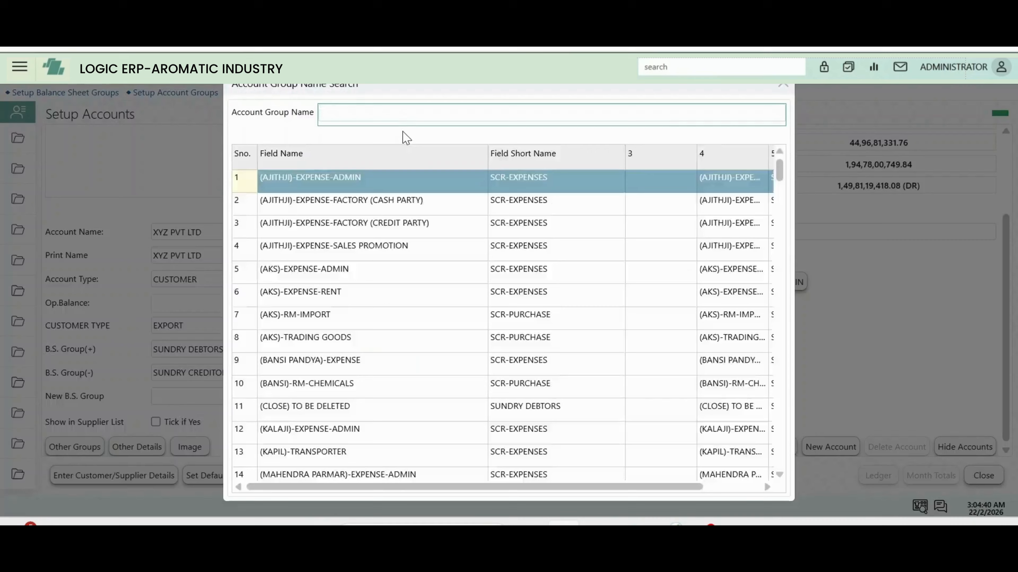
text(SALES)
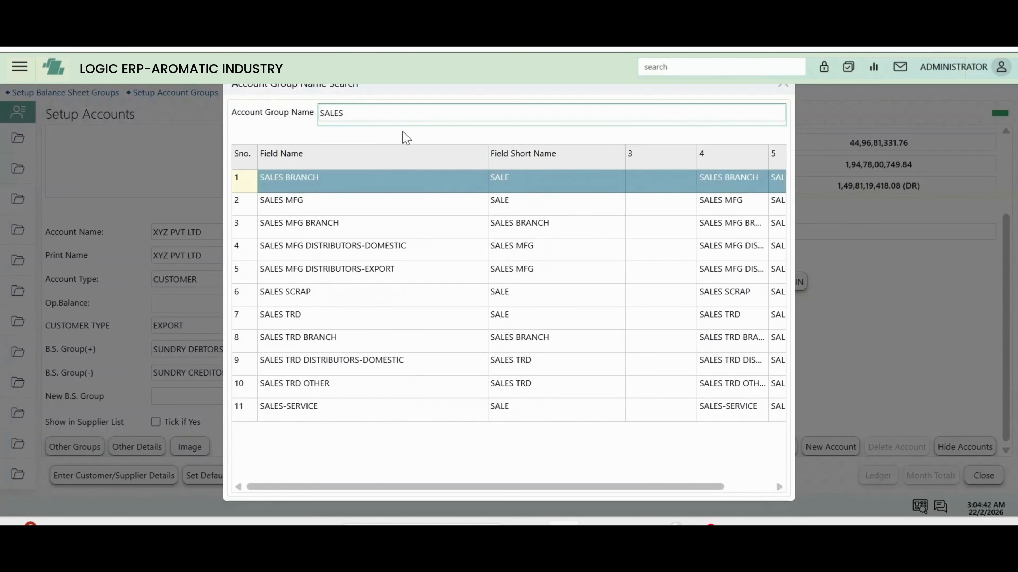
key(Down)
key(Down)
key(Down)
key(Down)
key(Down)
key(Down)
key(Down)
key(Down)
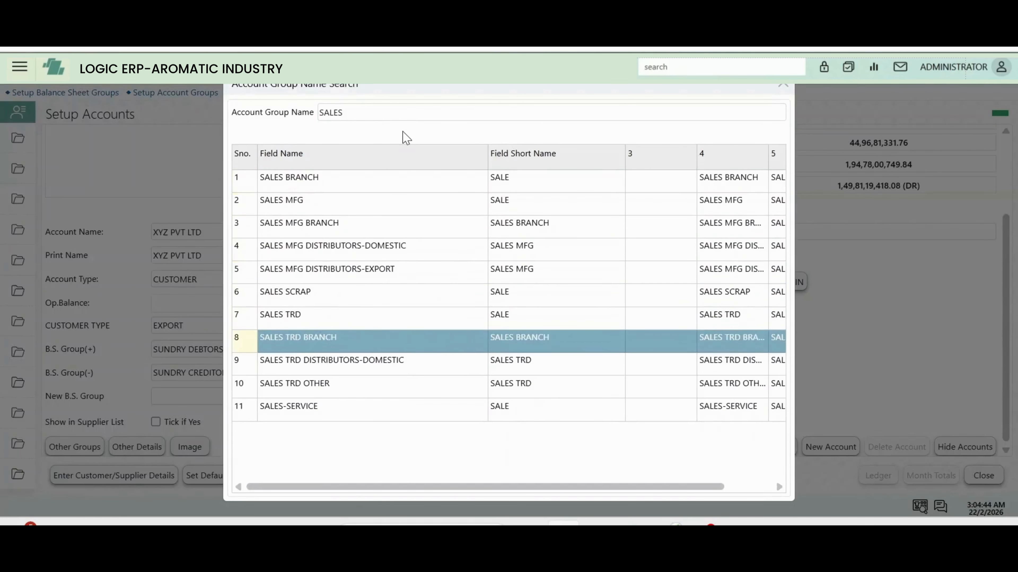
key(Down)
key(Down)
key(Return)
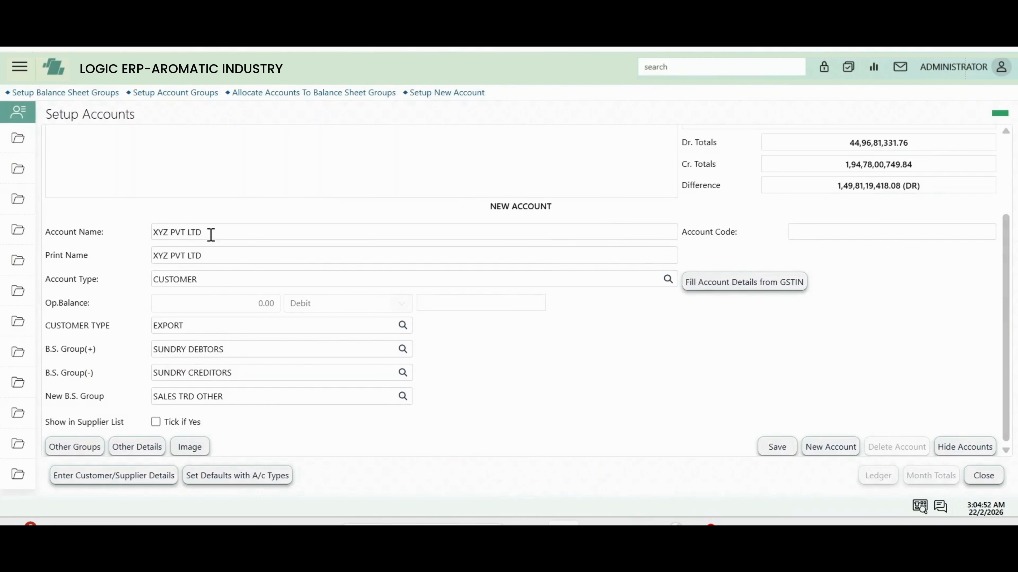
drag(211, 234, 141, 237)
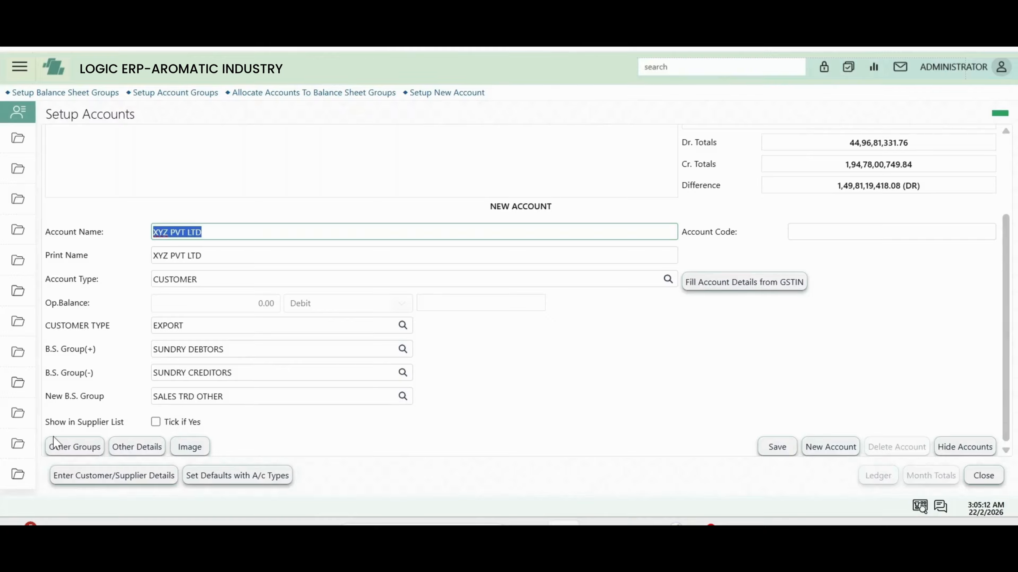
Open the account's other groups and set the sale channel to EXPORT.
click(77, 448)
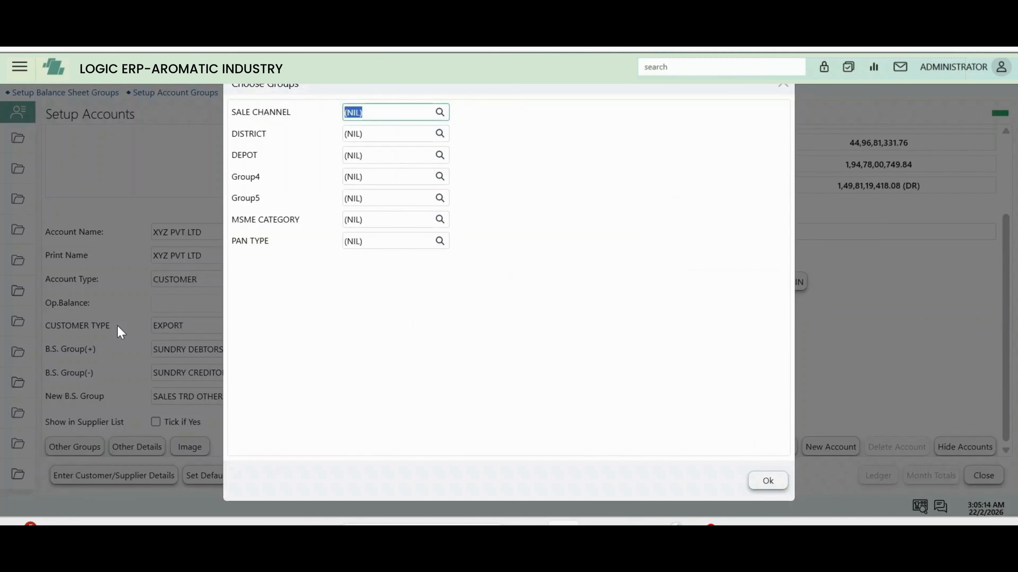
key(space)
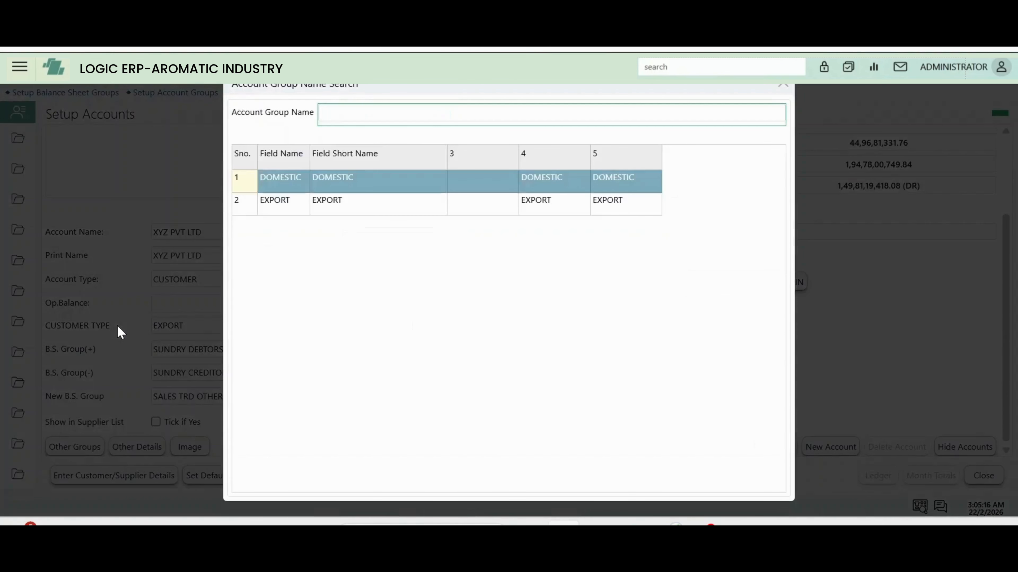
key(Down)
key(Return)
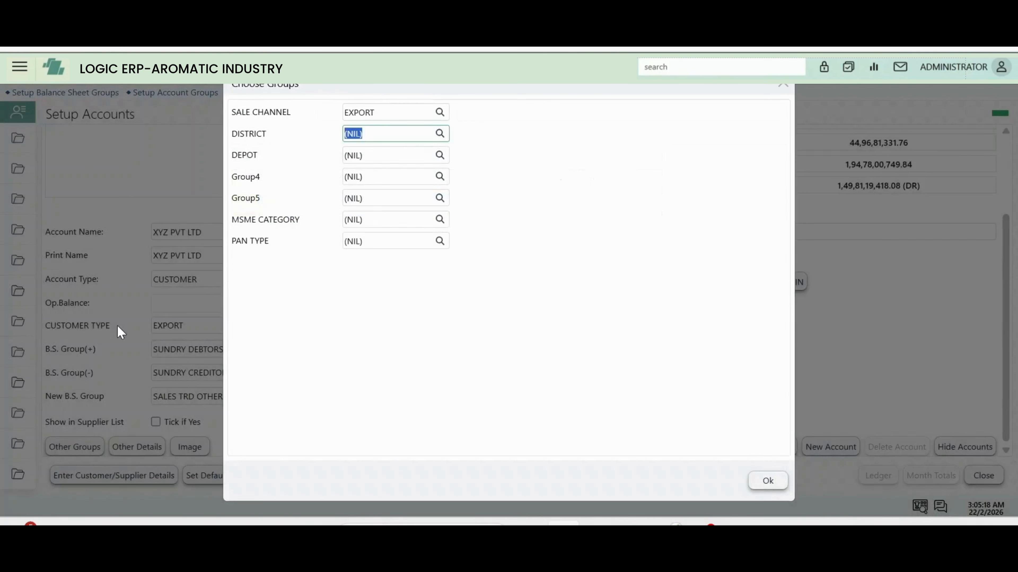
Set the district to 24 PARAGANAS and the depot to AGRA-DEBTORS, look at the Group4 choices, and accept the group settings.
key(space)
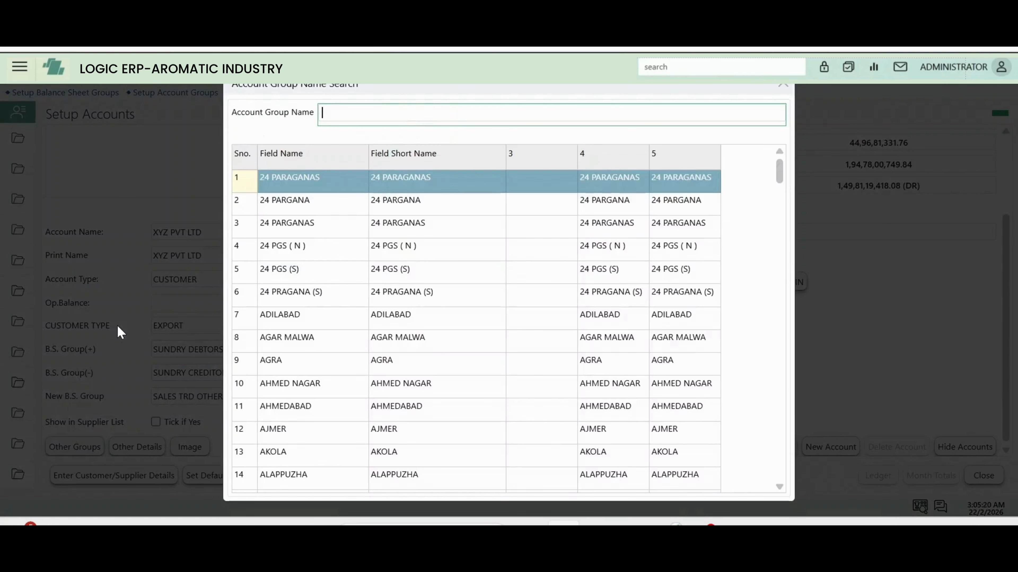
key(Return)
key(space)
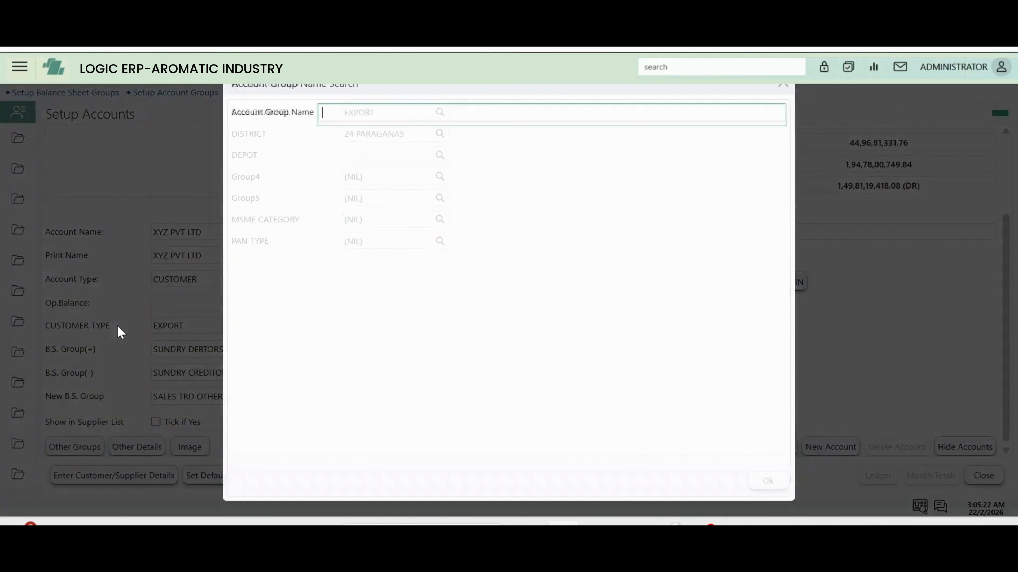
key(Return)
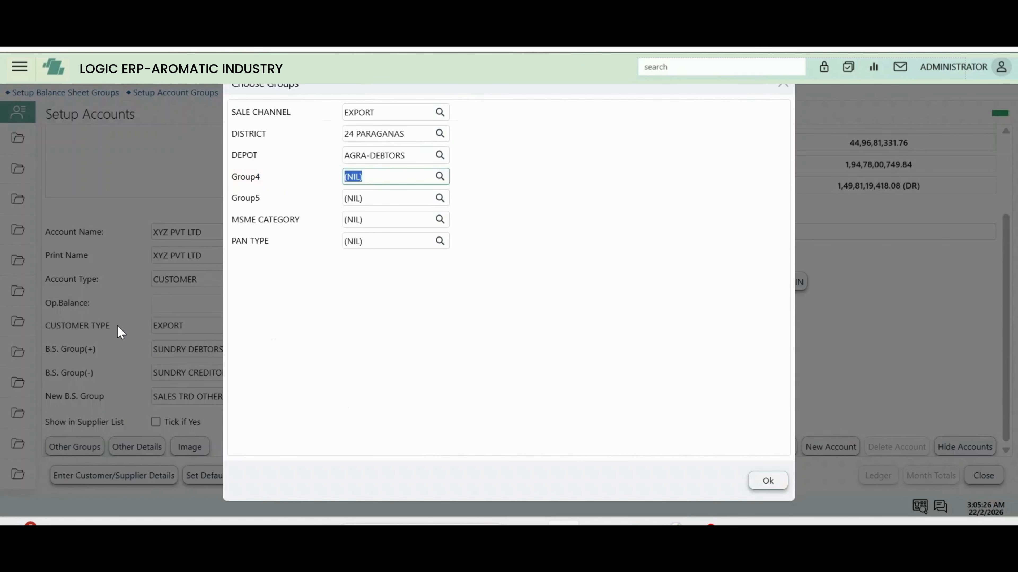
key(space)
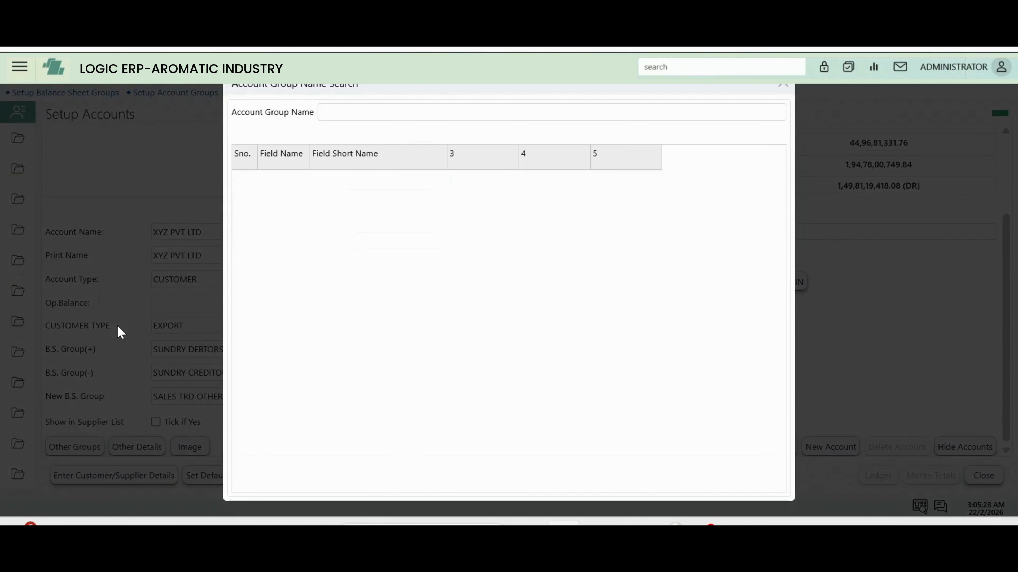
click(782, 85)
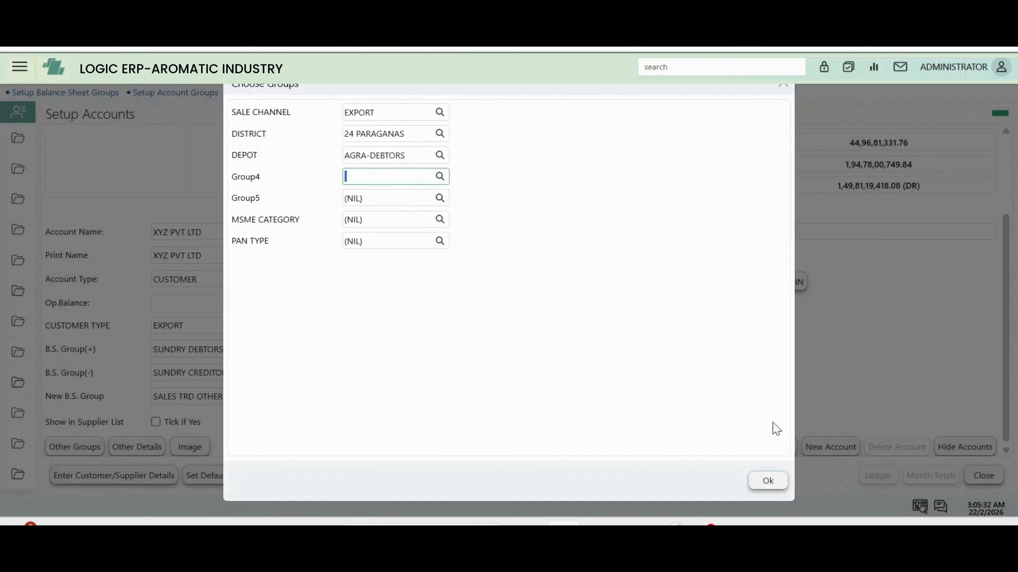
click(770, 480)
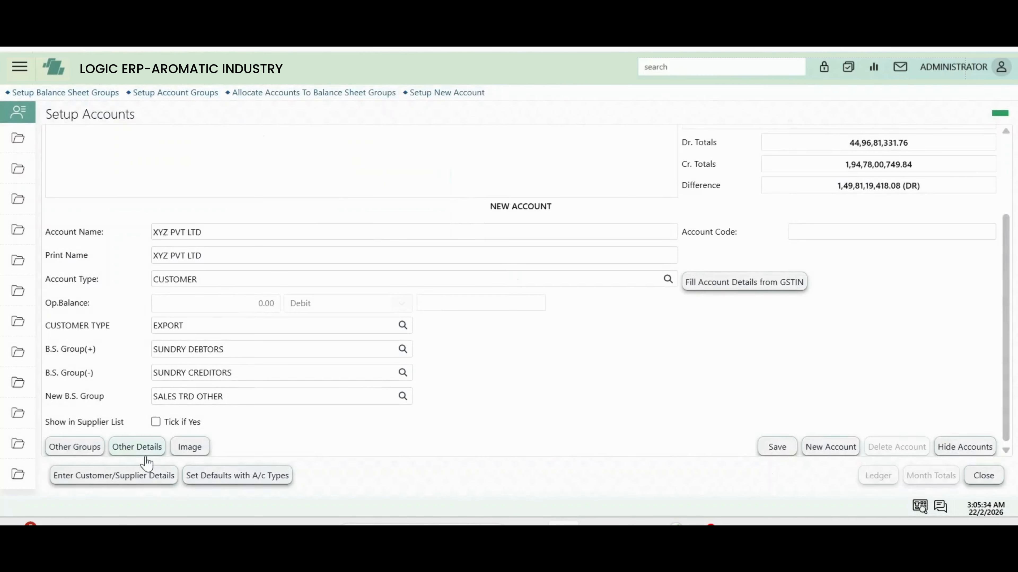
In the account's address details, set the first address's country to INDIA and its state to MAHARASHTRA.
click(143, 448)
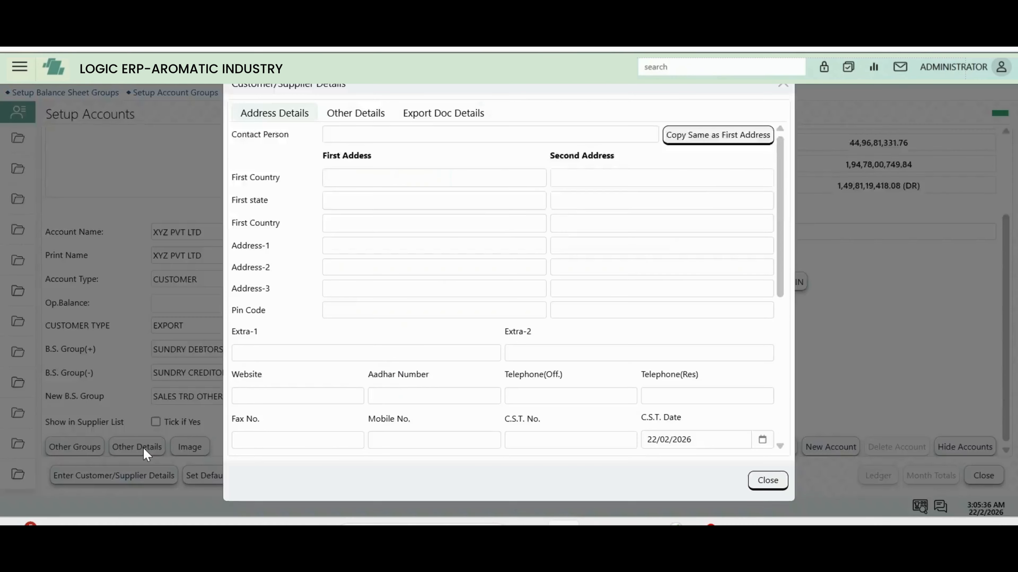
click(528, 186)
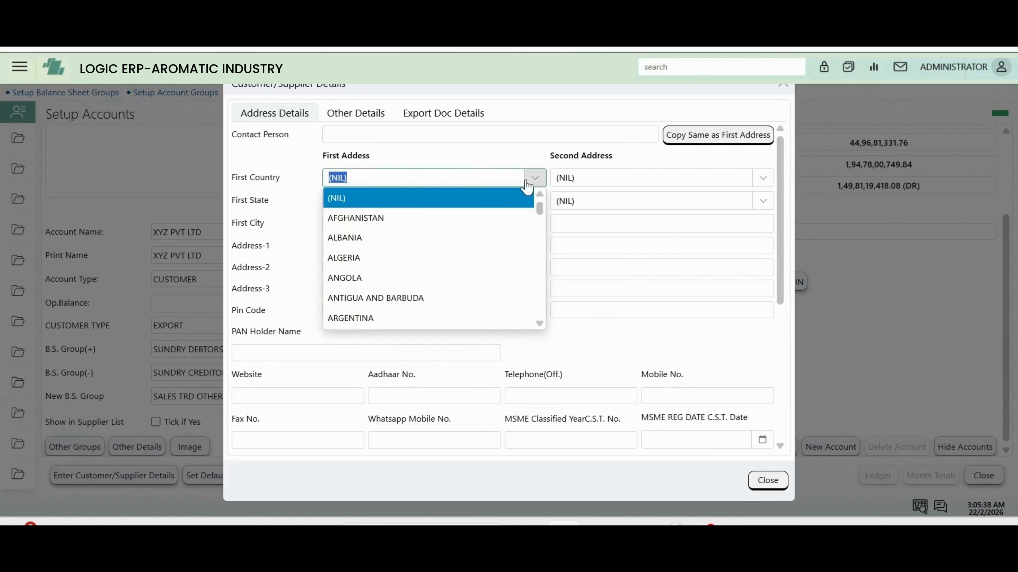
click(361, 235)
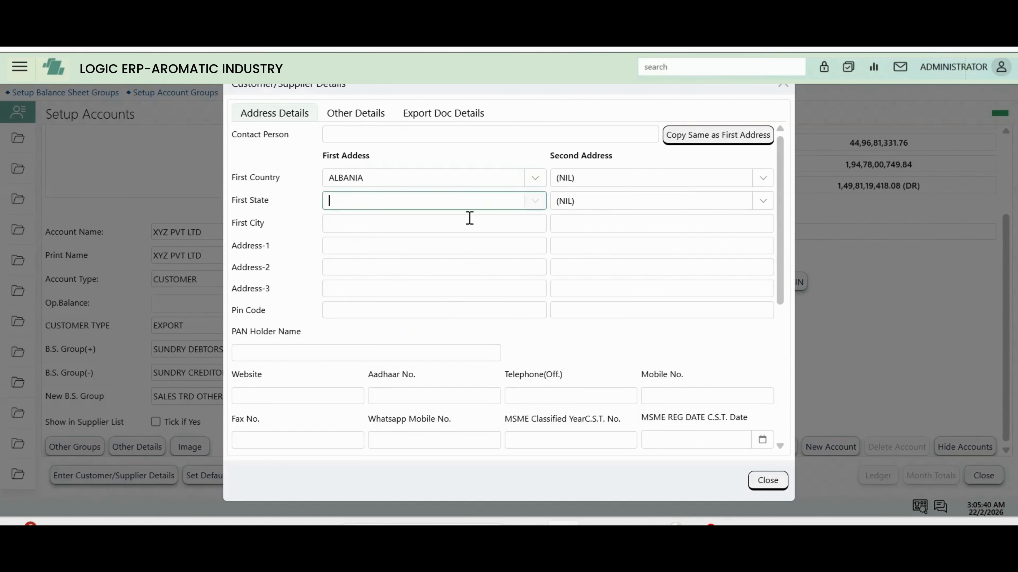
click(543, 182)
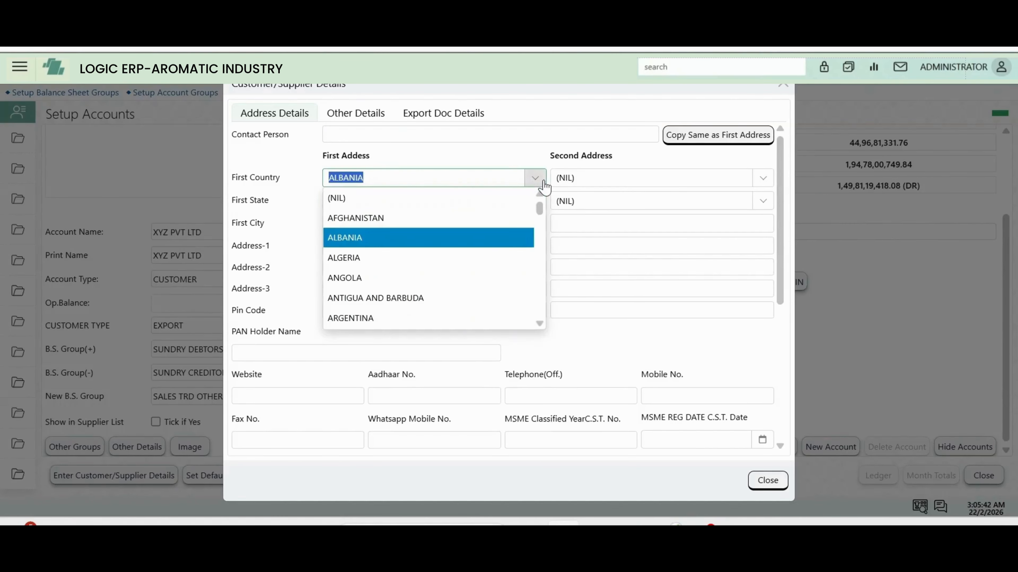
text(INDIA)
key(Tab)
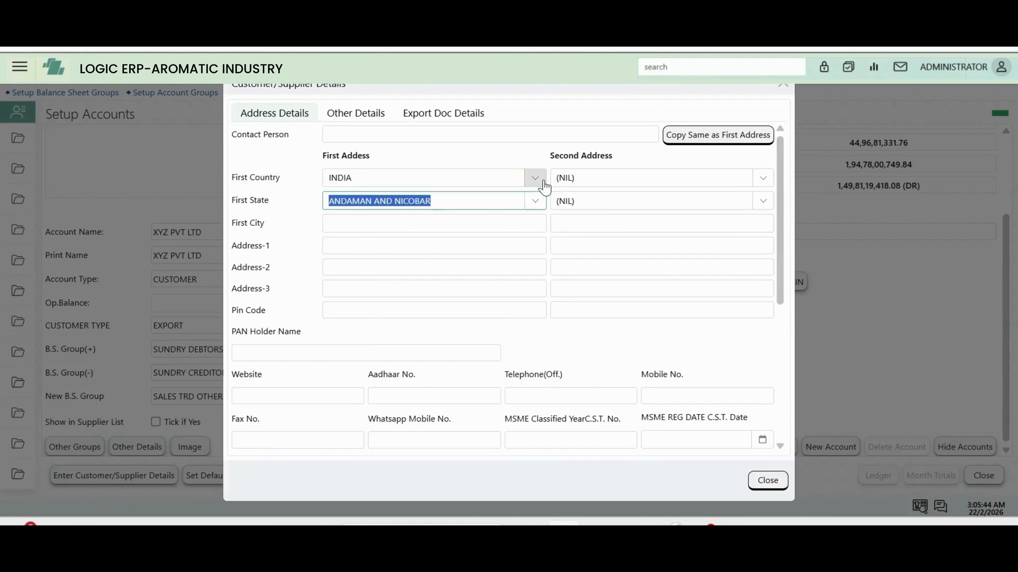
text(MAHARASHTRA)
key(Tab)
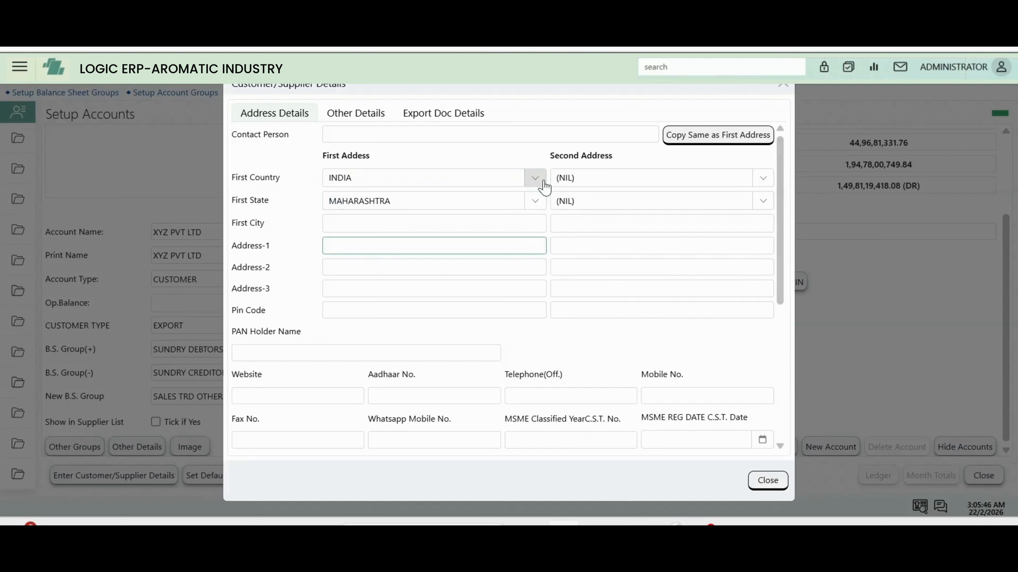
Try to fill in the first address's city.
click(522, 223)
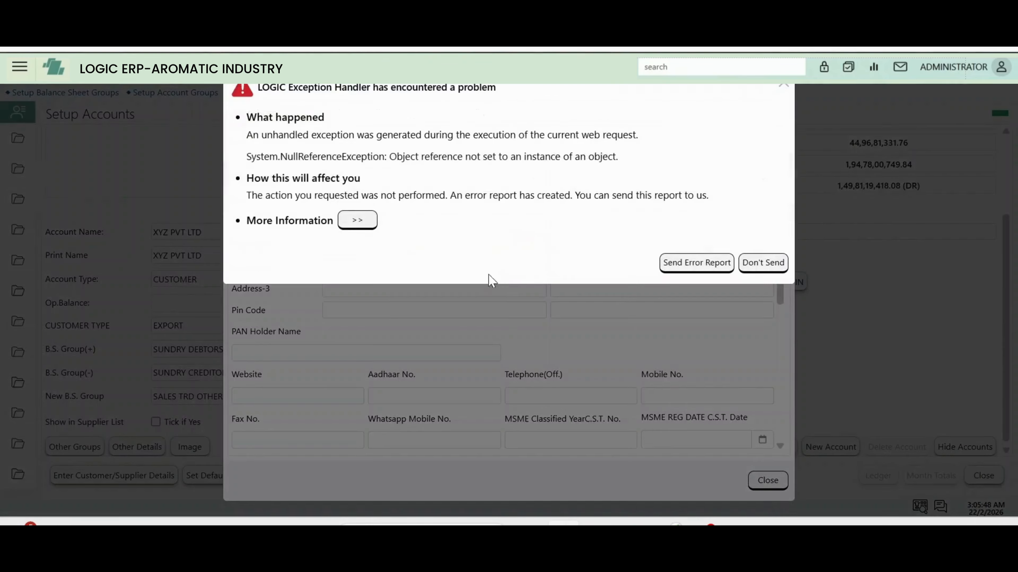
click(782, 85)
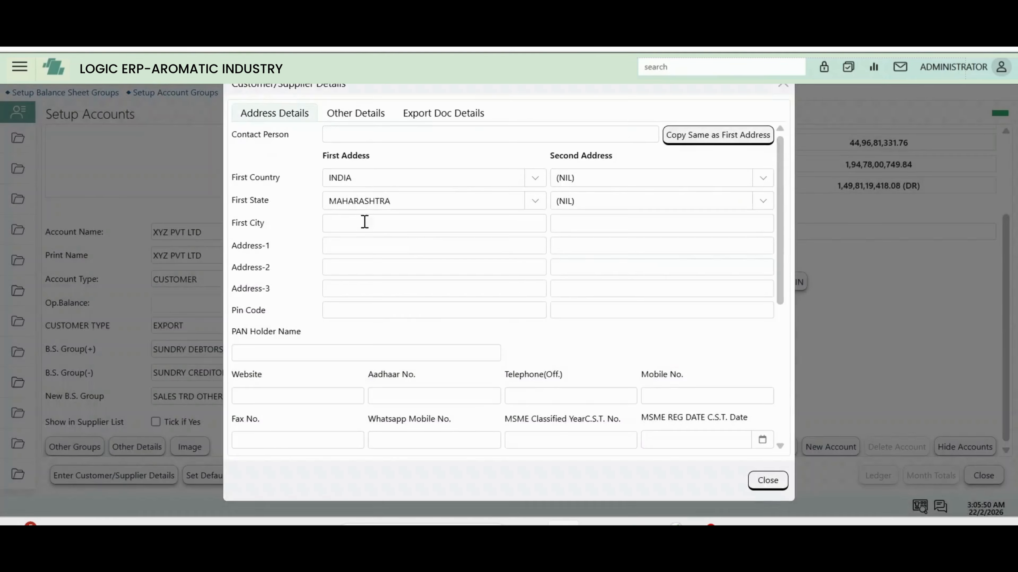
click(338, 246)
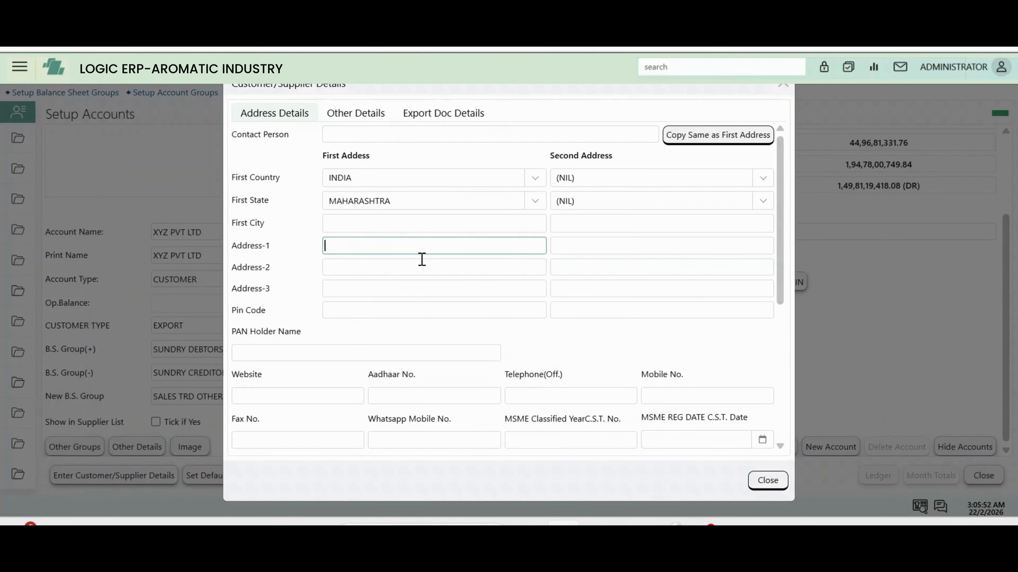
Begin entering the customer's GST number in the address details.
scroll(421, 259, down, 2)
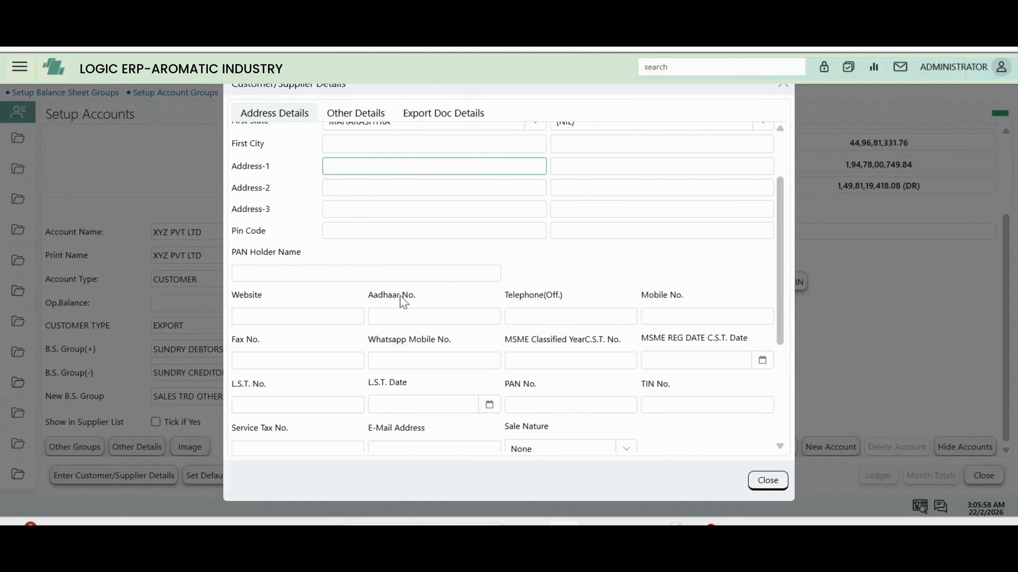
scroll(421, 300, down, 2)
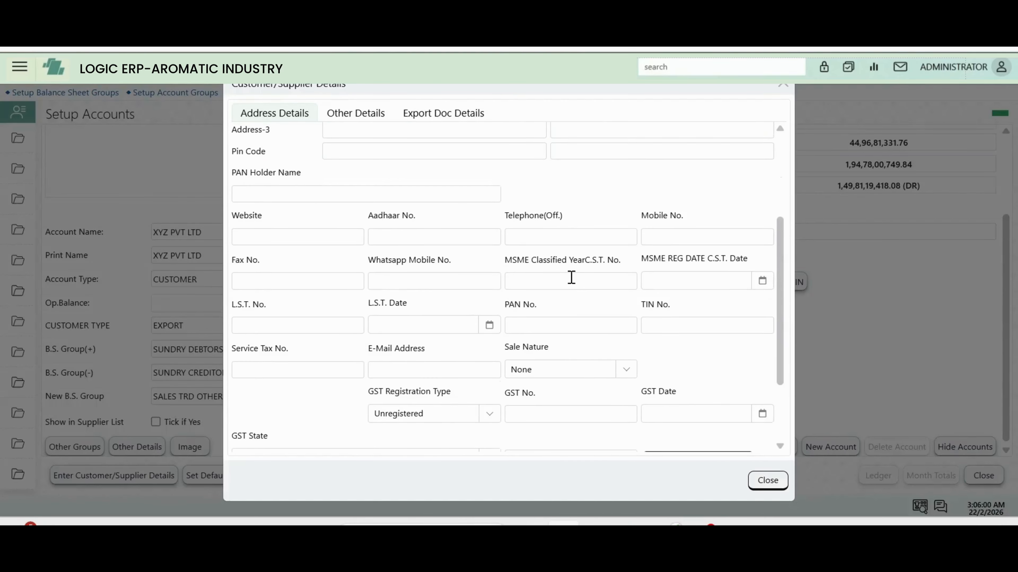
scroll(569, 281, down, 3)
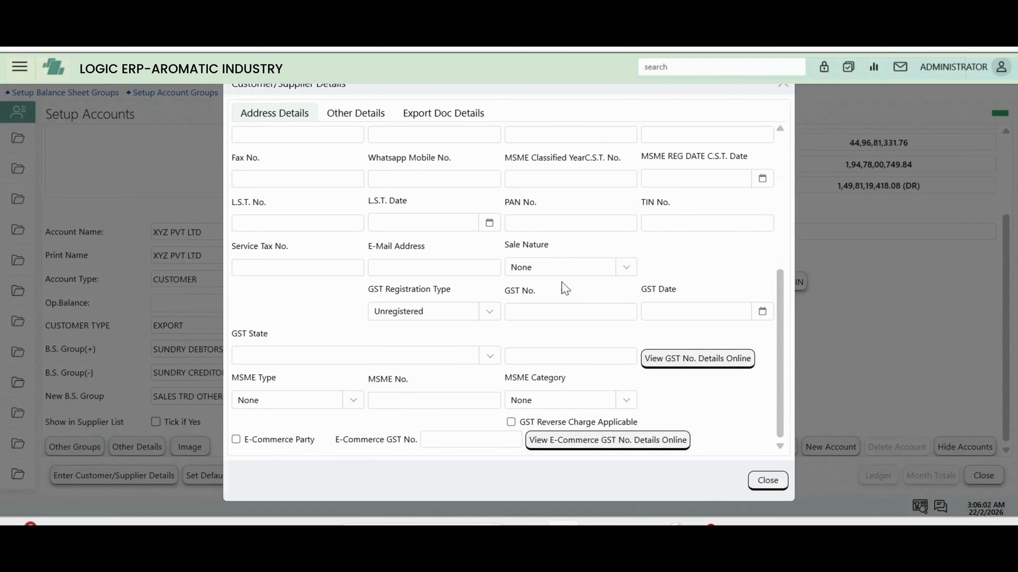
click(523, 313)
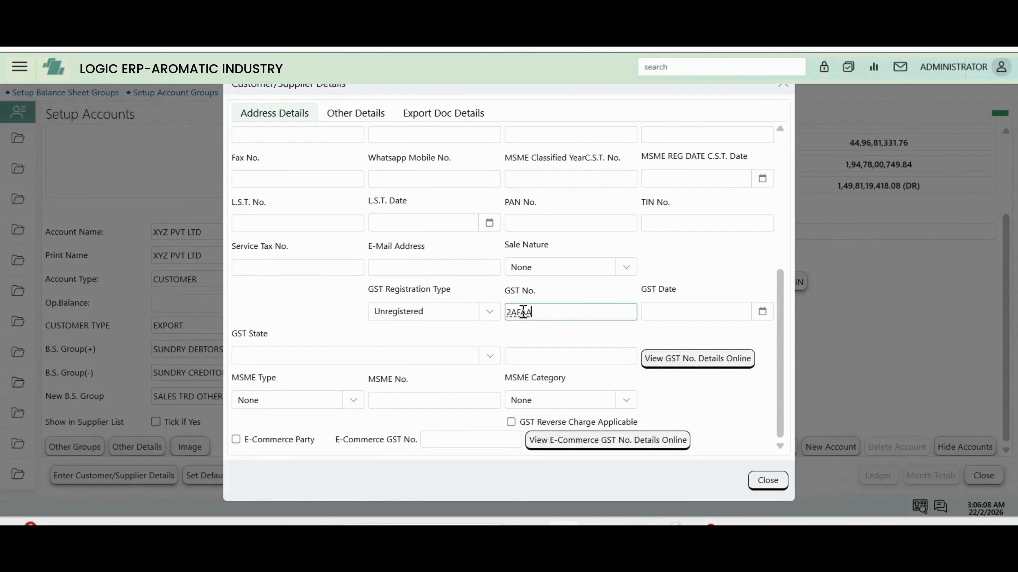
text(2AFAA)
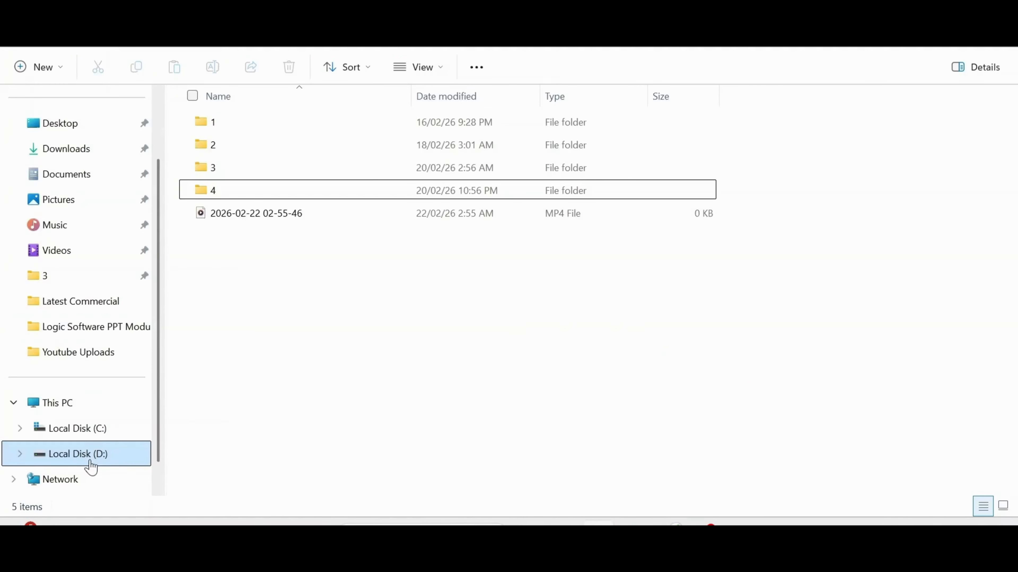
Switch to File Explorer and open the Logic Software PPT Module wise folder inside the FZ folder on drive D.
click(91, 465)
click(243, 233)
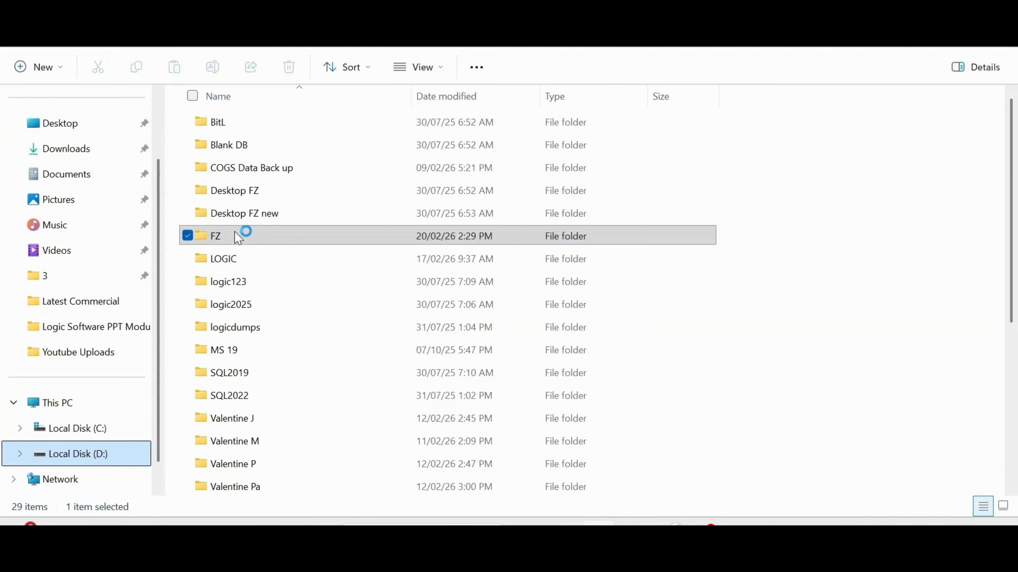
double_click(218, 237)
key(l)
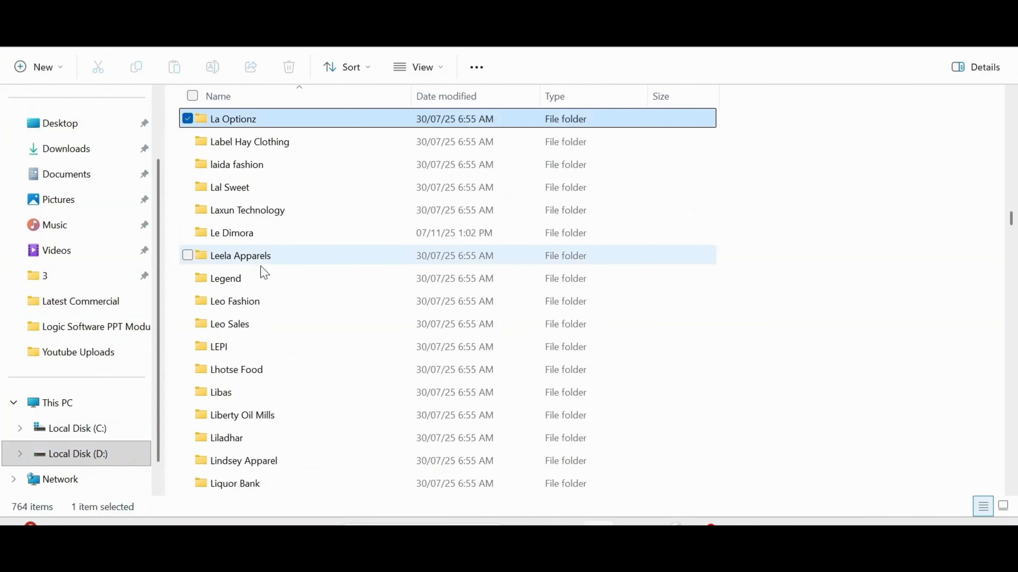
key(o)
scroll(276, 305, down, 4)
click(295, 261)
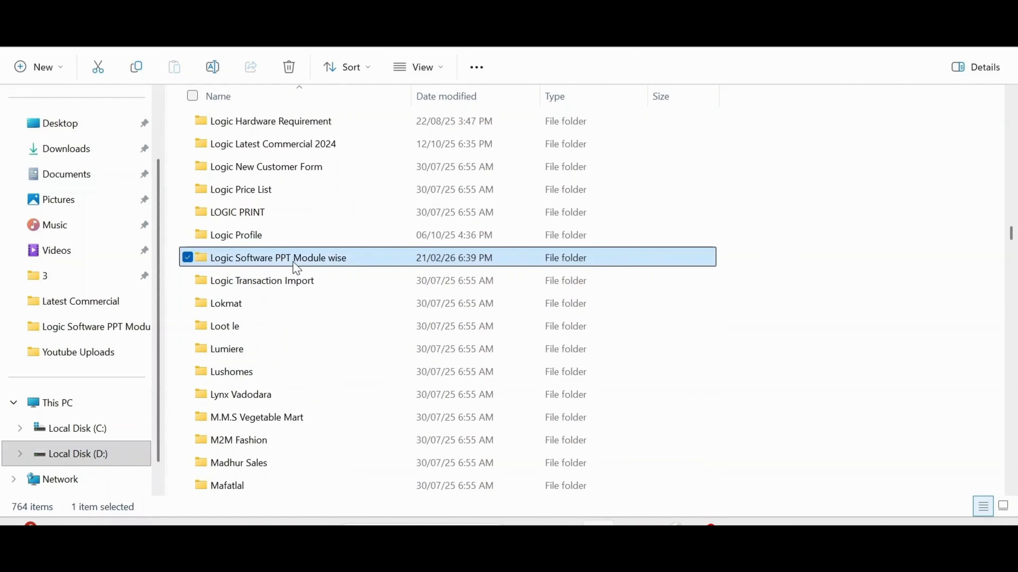
double_click(294, 262)
Open an image file near the end of the folder's file list and maximize its viewer.
click(268, 261)
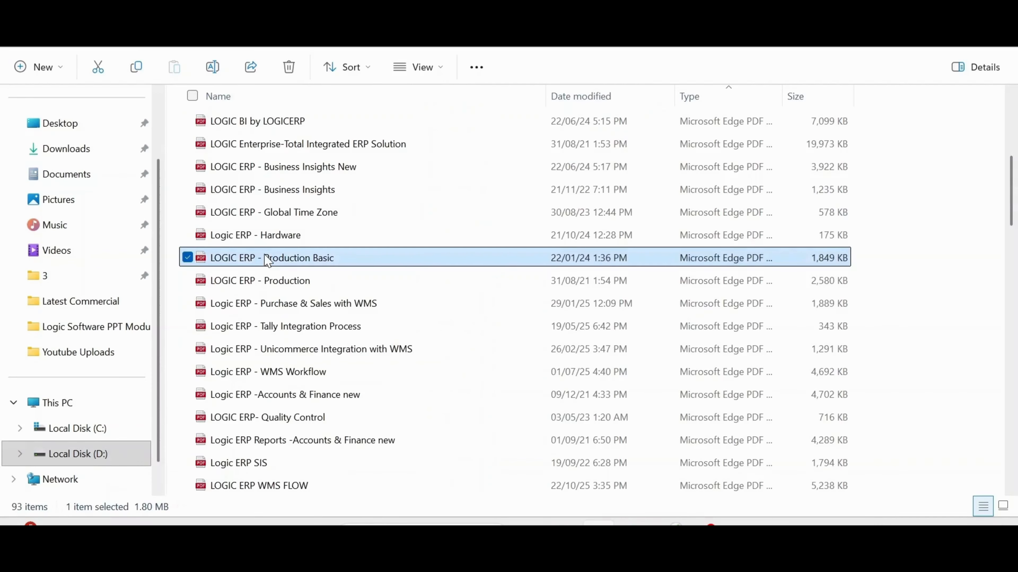
key(End)
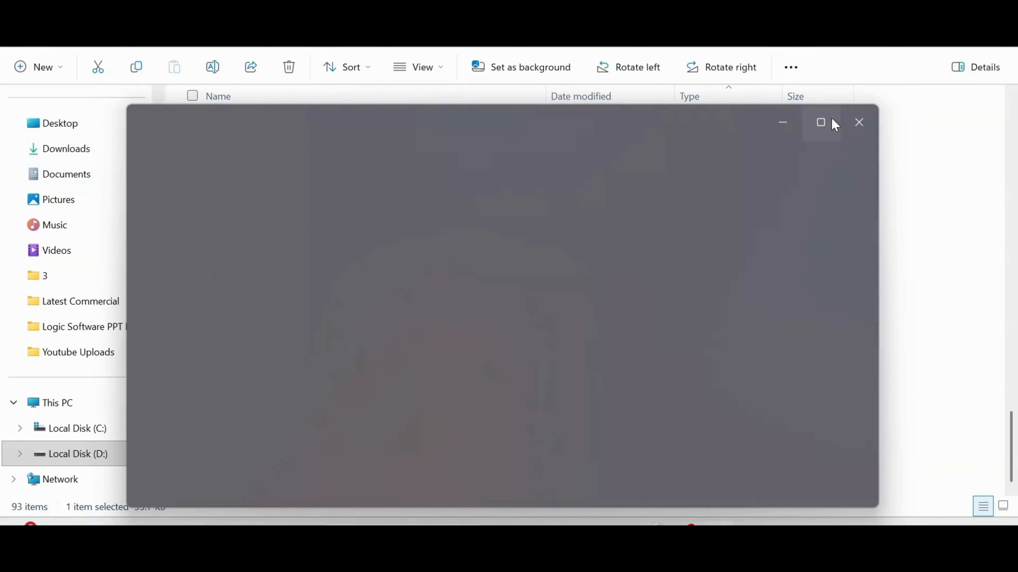
mouse_move(832, 123)
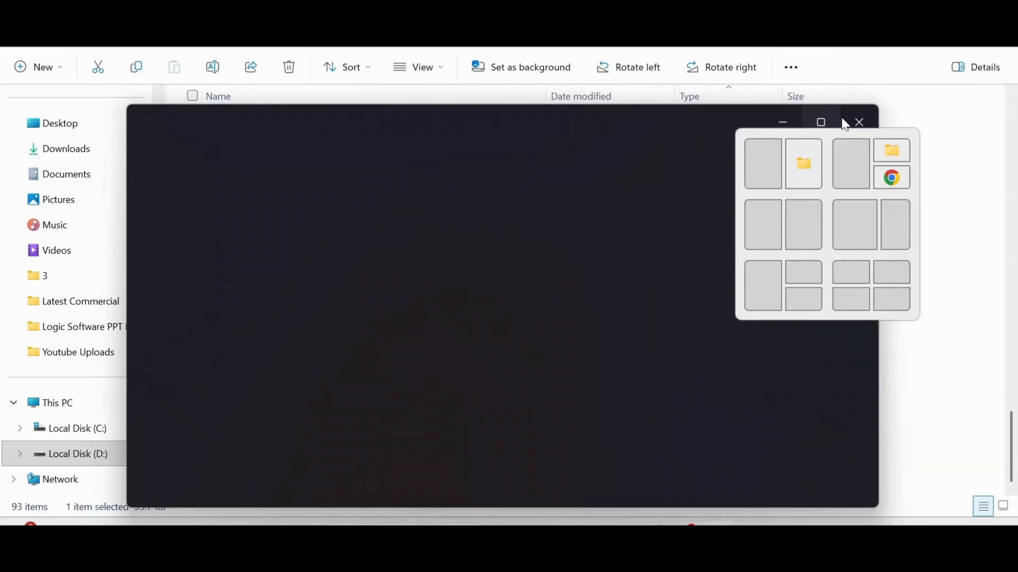
click(822, 122)
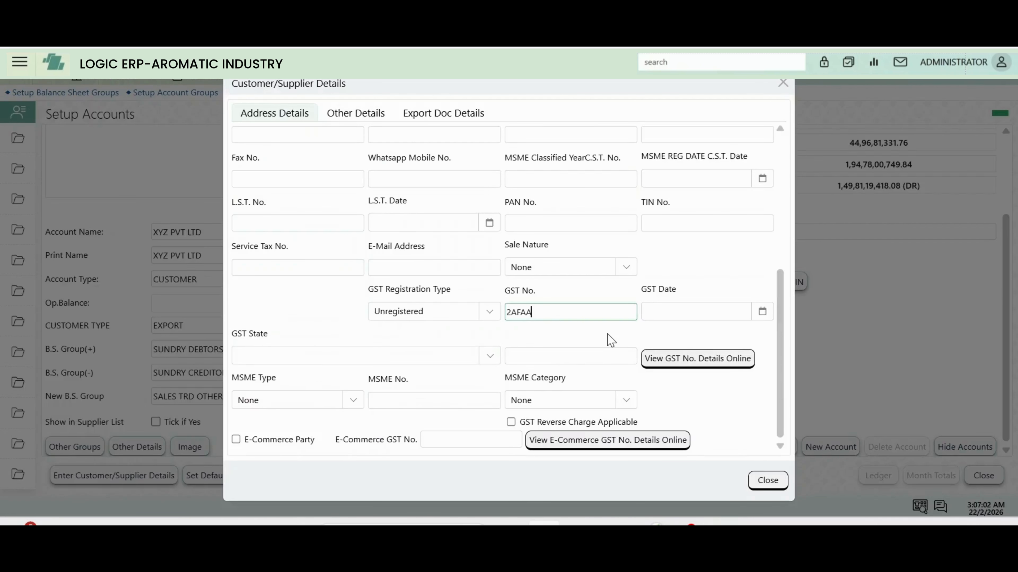
View the online details and return filing records for the customer's GST number, and close the Gstin Details window.
click(676, 358)
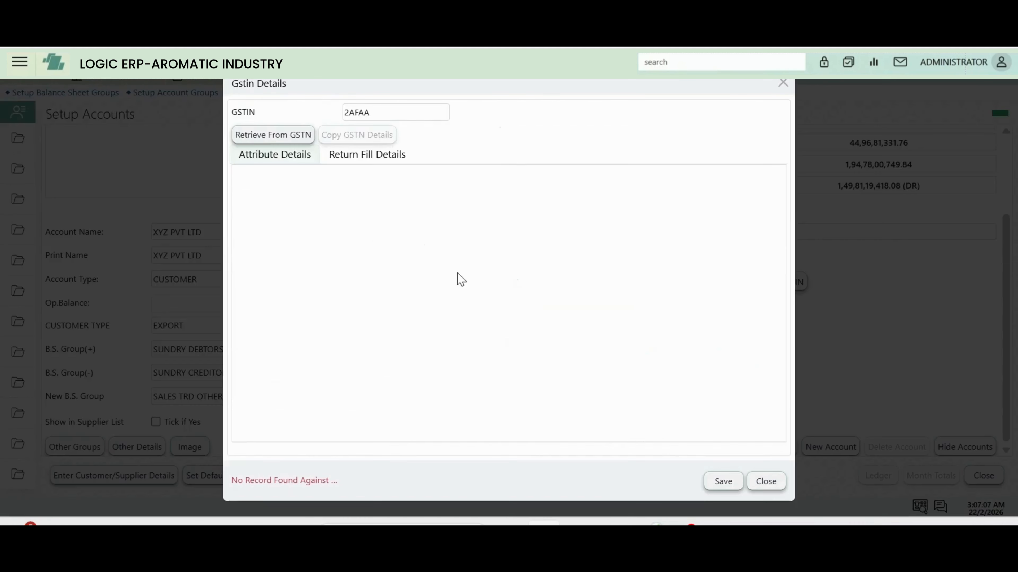
click(360, 158)
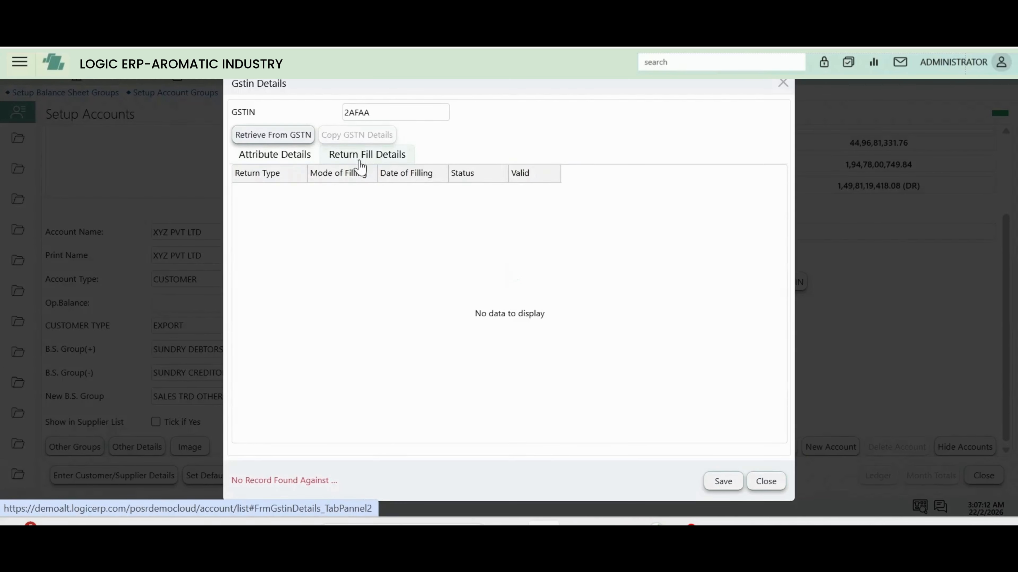
click(782, 84)
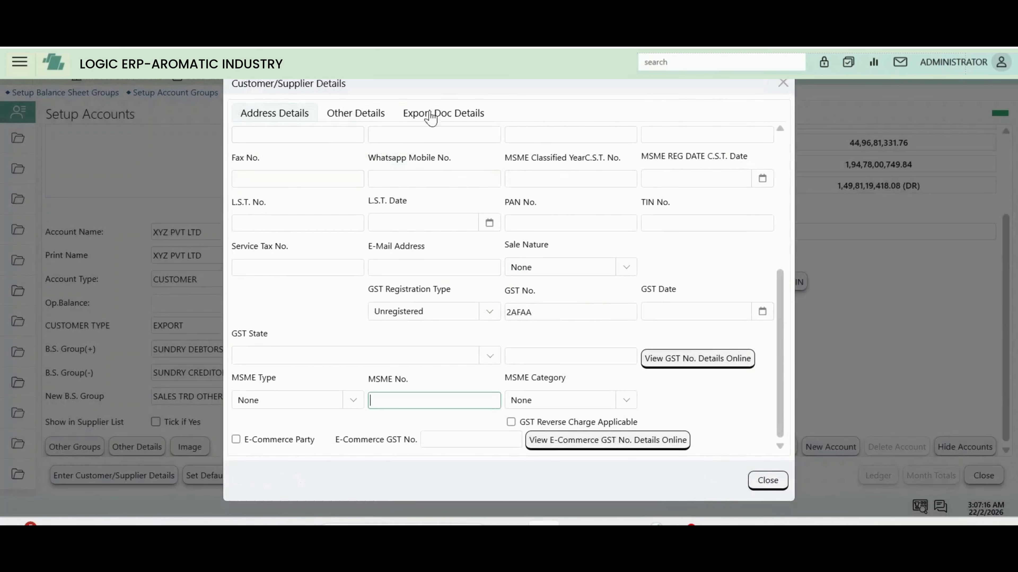
Examine the customer's Other Details, including credit limit, bank details and payment terms, and close the customer/supplier details.
click(349, 113)
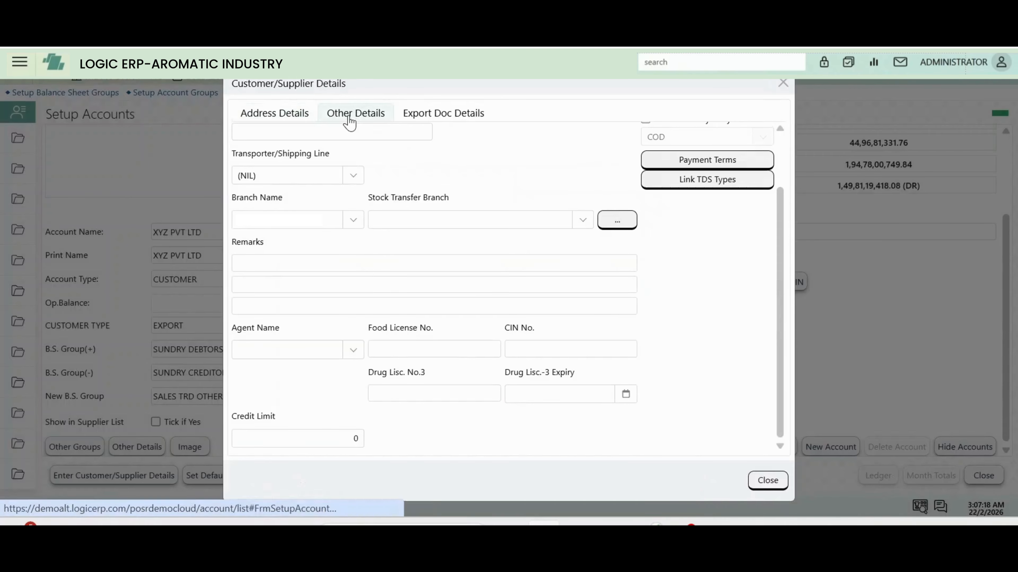
click(317, 444)
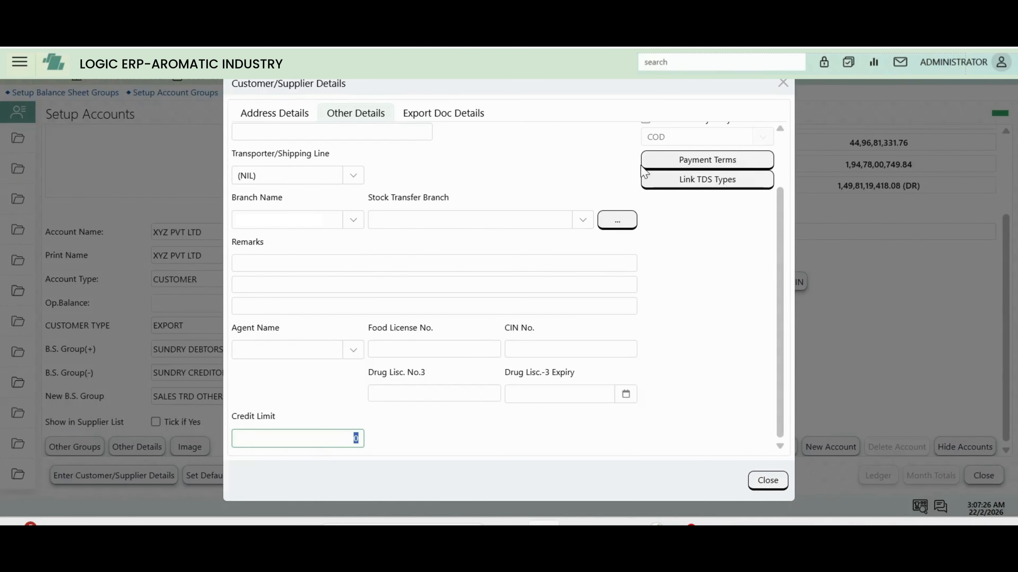
scroll(652, 165, up, 2)
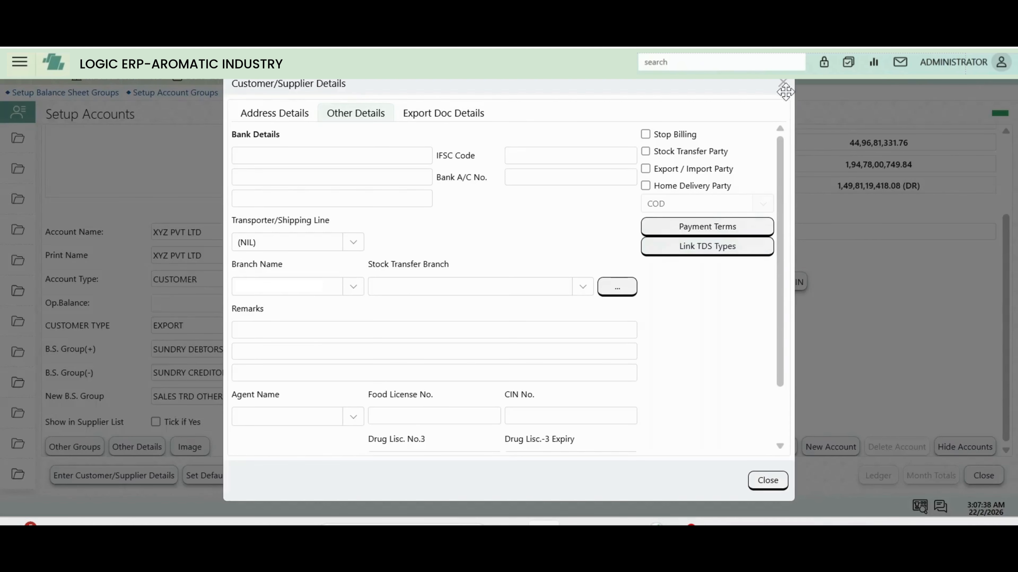
click(782, 84)
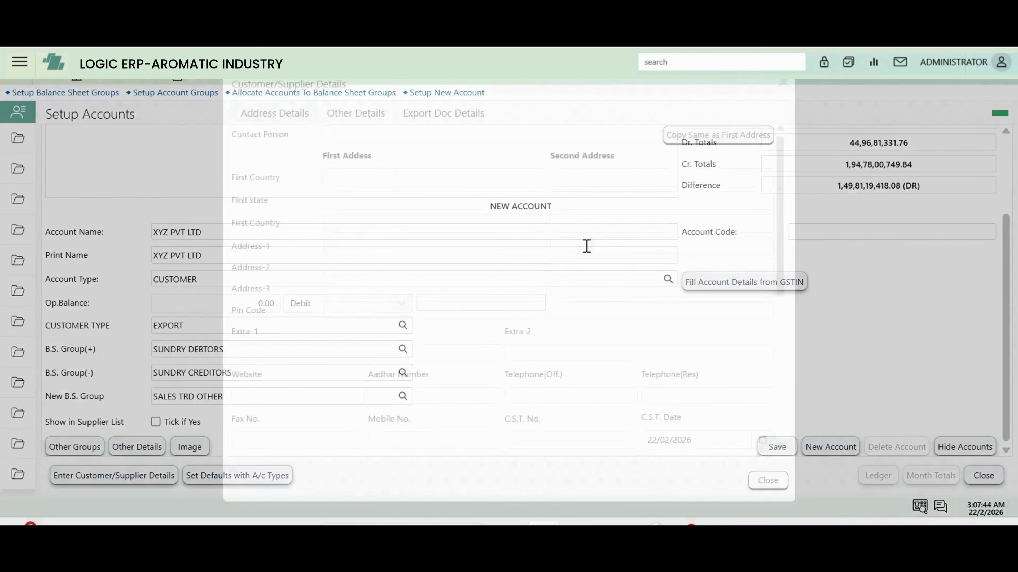
Set the customer's Sale Nature to Others in the address details and save the XYZ PVT LTD account.
scroll(565, 381, down, 2)
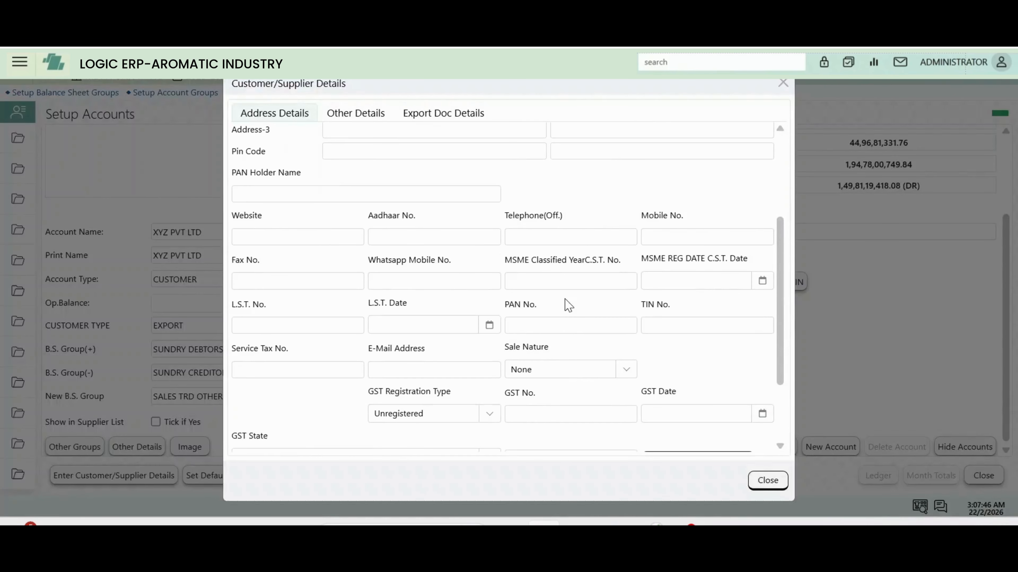
click(626, 370)
click(524, 270)
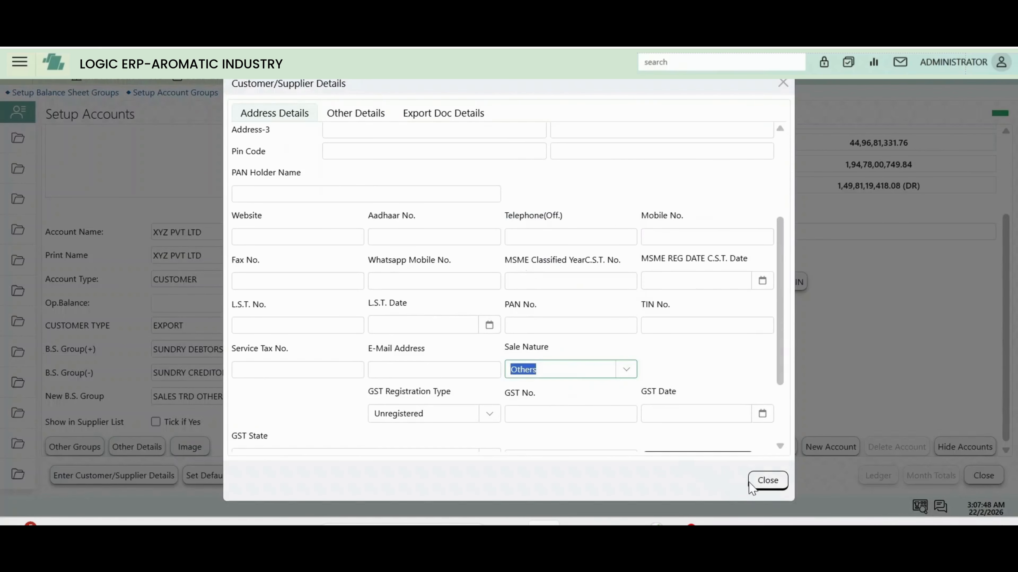
click(767, 480)
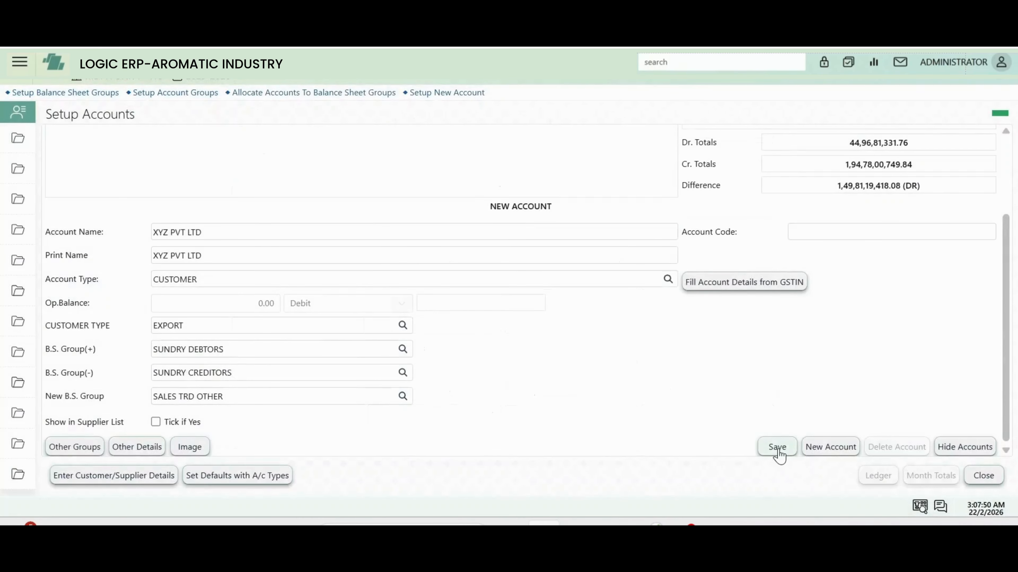
click(777, 448)
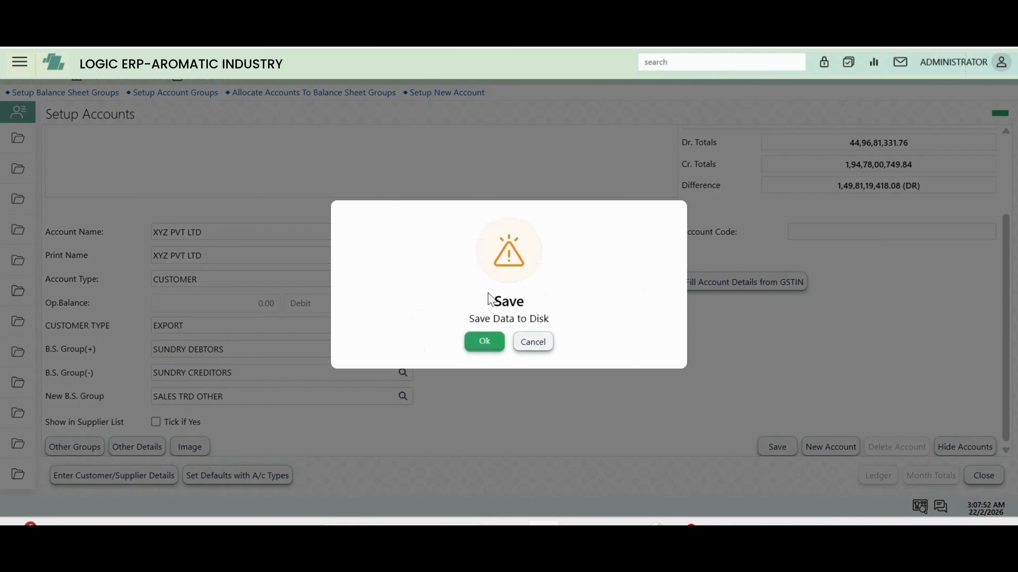
click(484, 344)
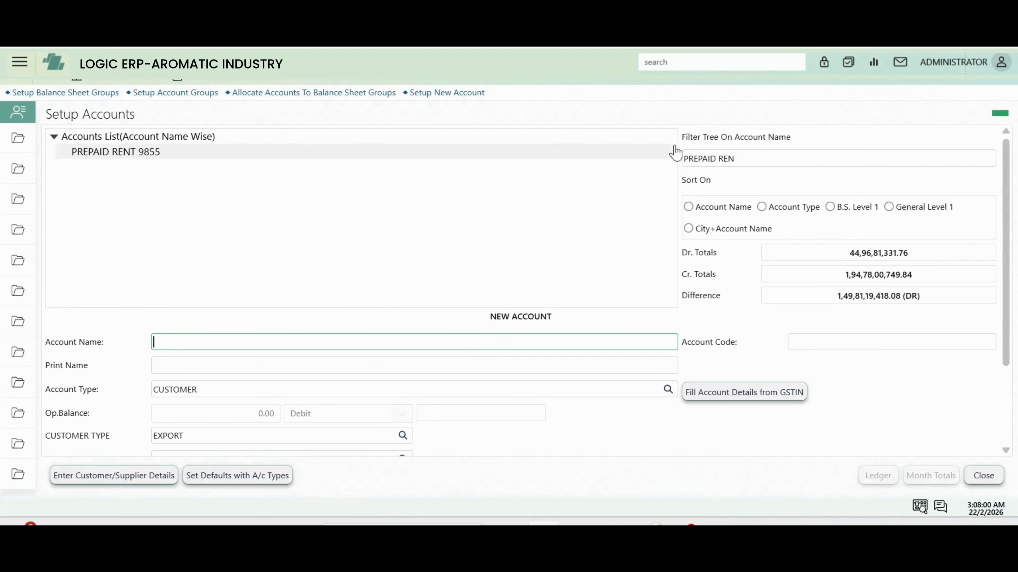
Filter the account tree by %GST and open the CGST INPUT 2.5% account.
click(749, 156)
key(ctrl+a)
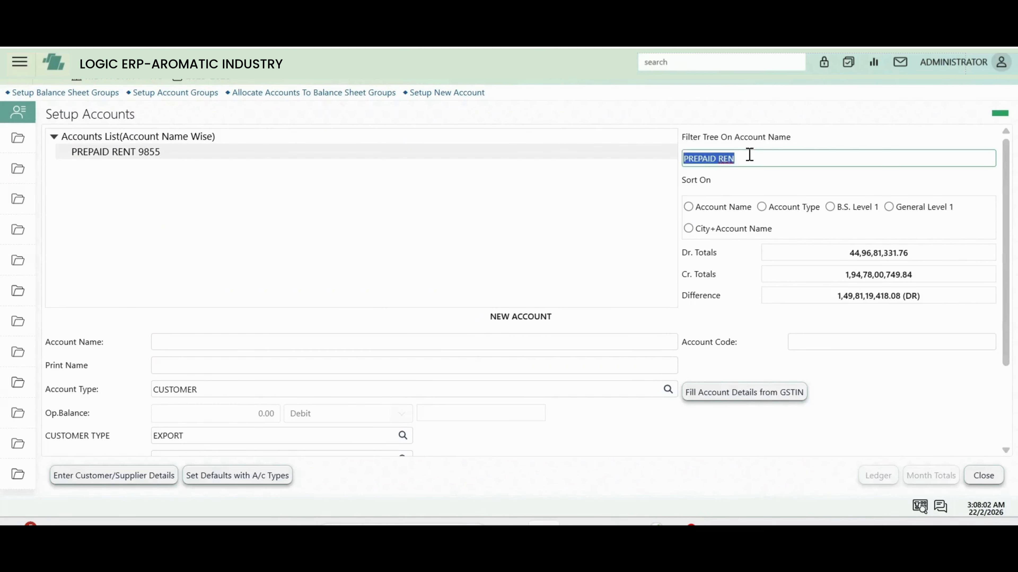
text(%GST)
key(Return)
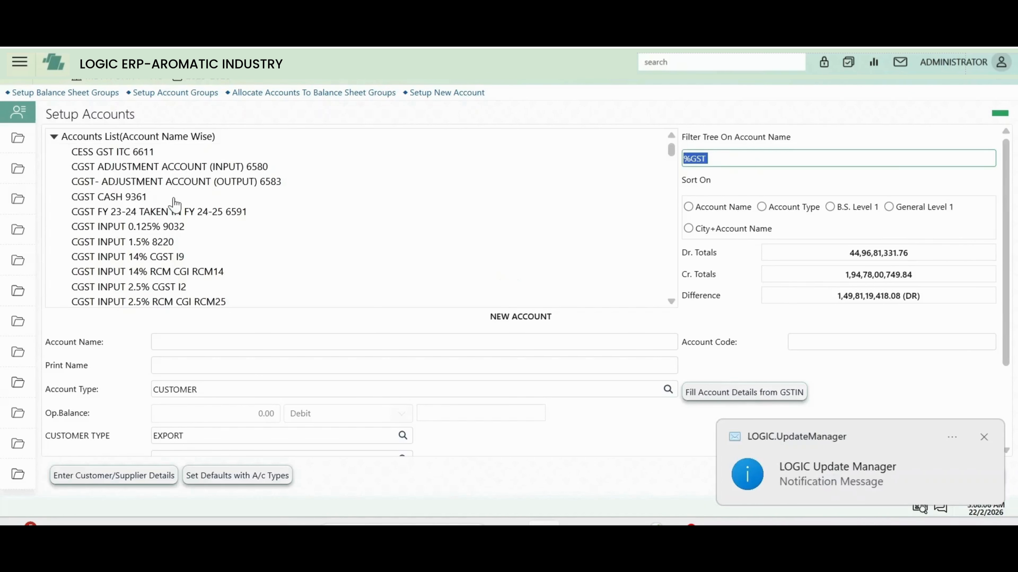
scroll(171, 200, down, 3)
scroll(180, 204, up, 2)
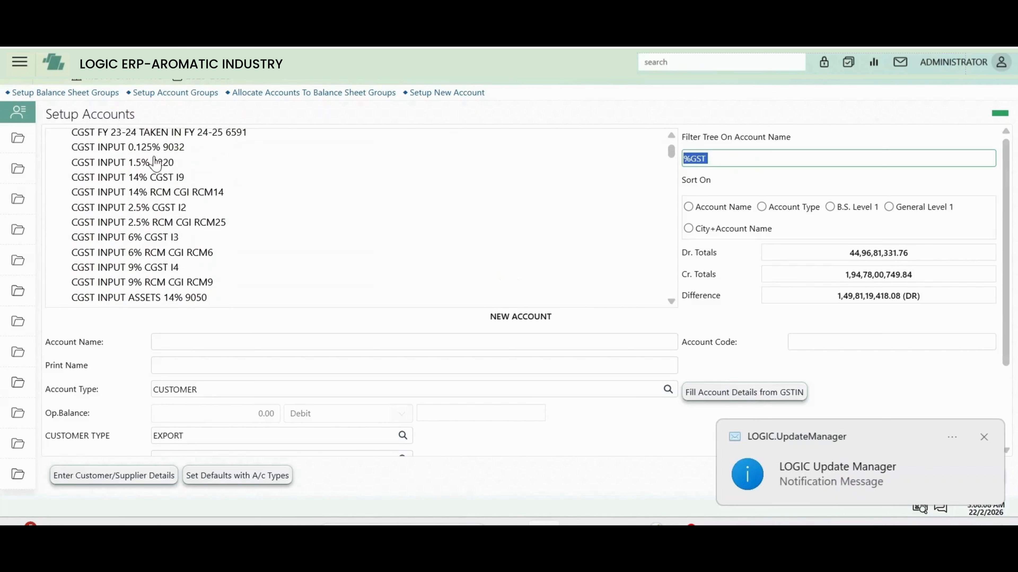
click(149, 208)
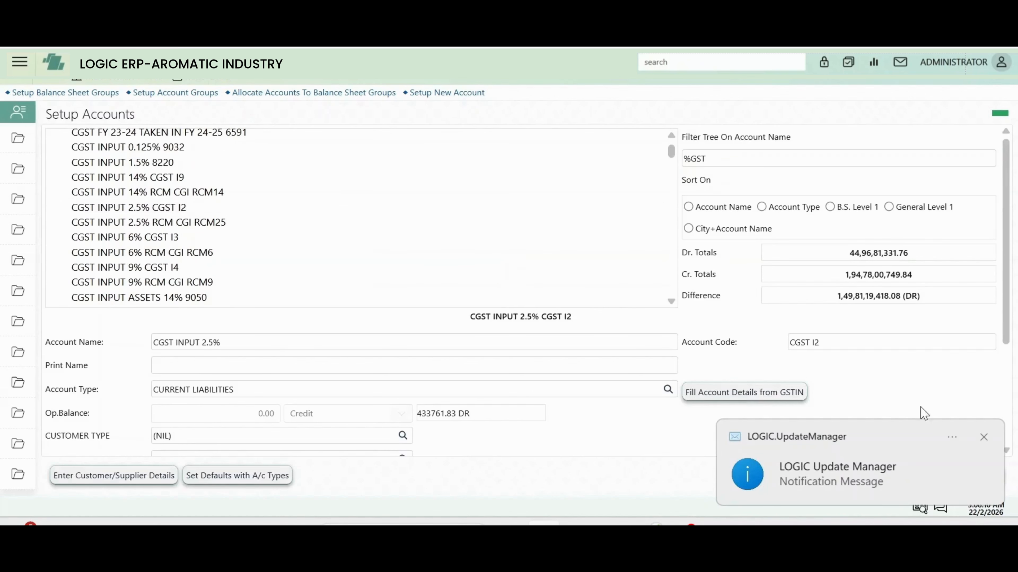
click(982, 437)
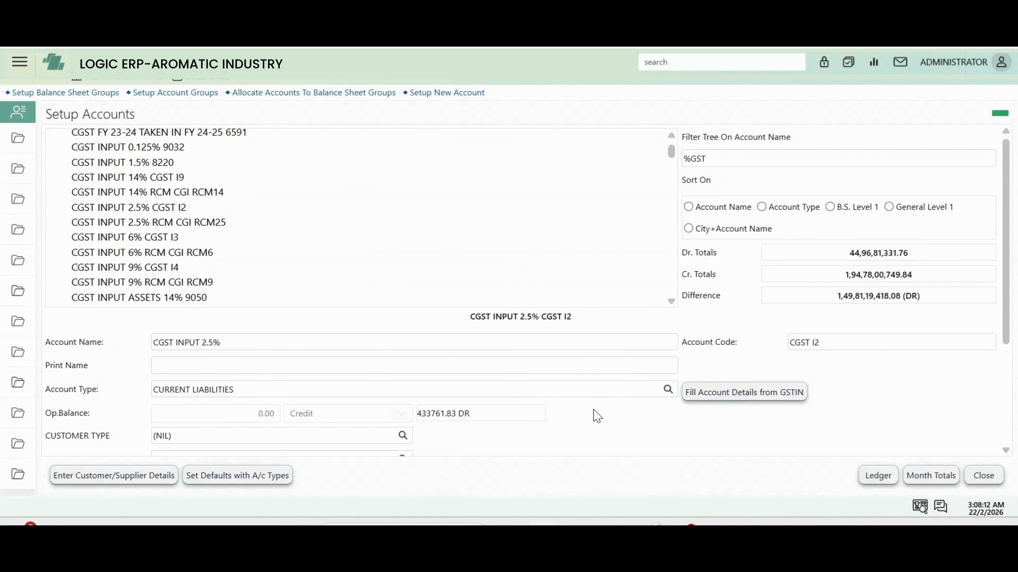
Review the account name, account type and default tax percentage of CGST INPUT 2.5%.
scroll(593, 413, down, 2)
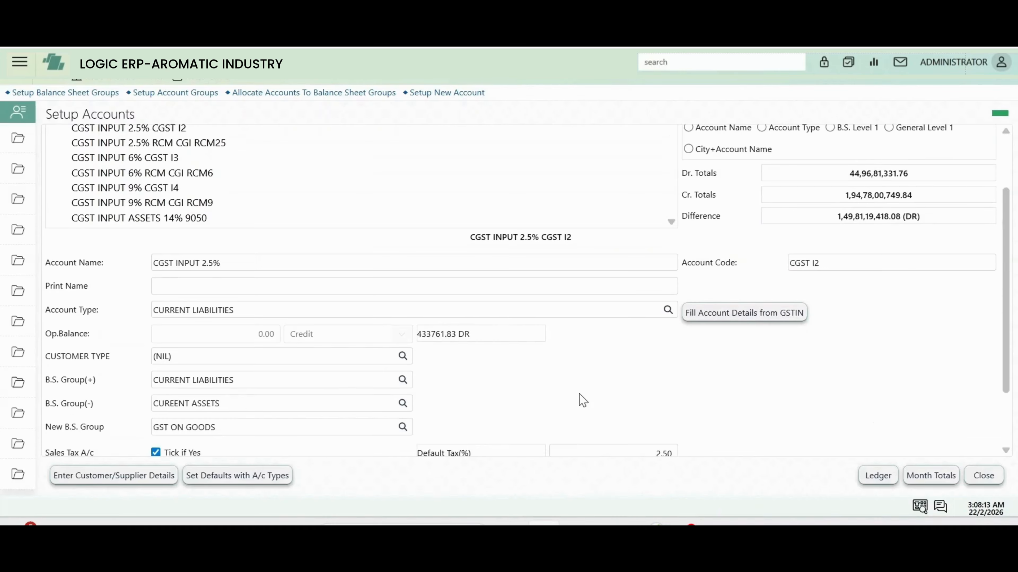
click(230, 263)
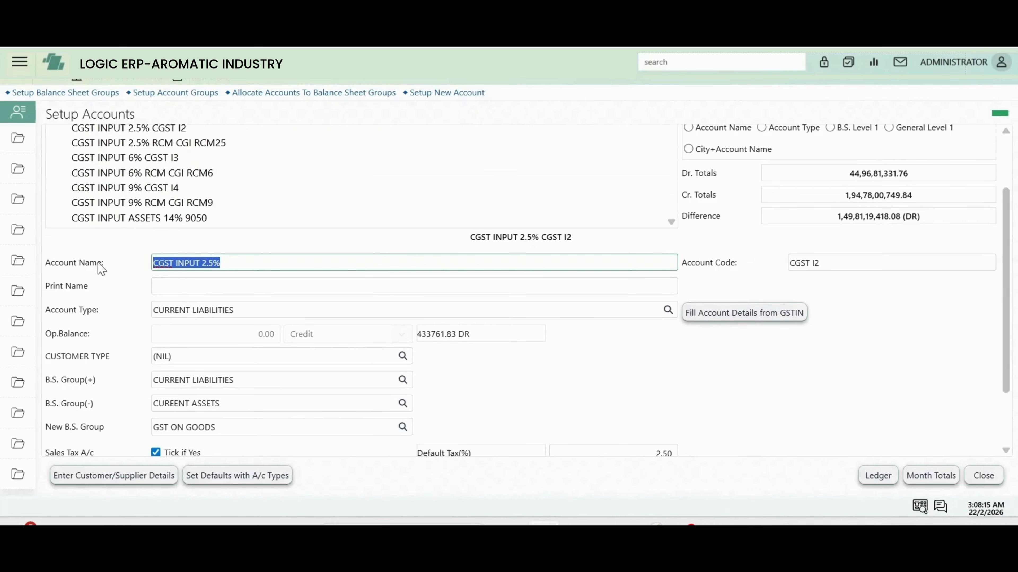
click(232, 311)
scroll(361, 310, down, 2)
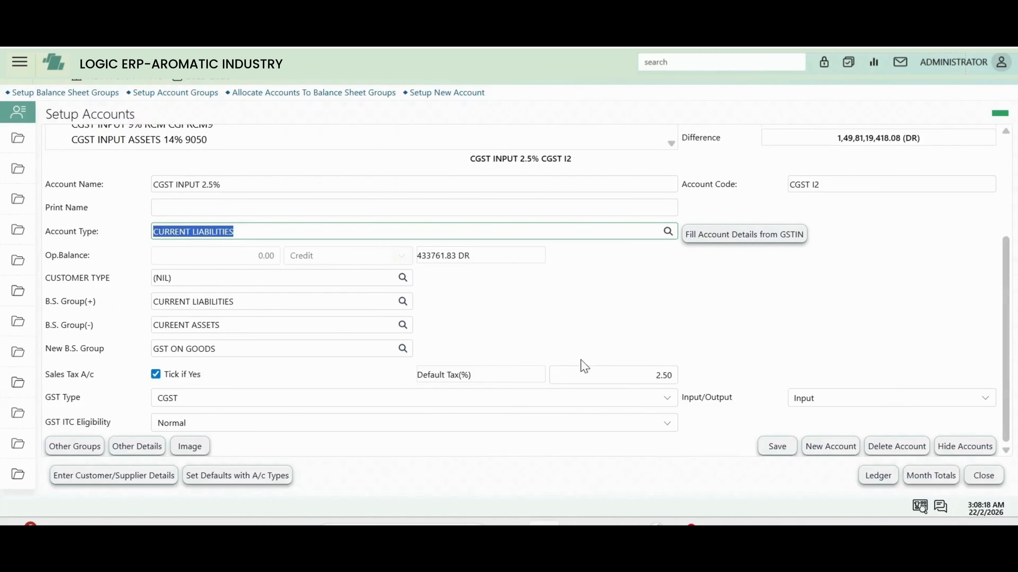
click(602, 368)
double_click(657, 374)
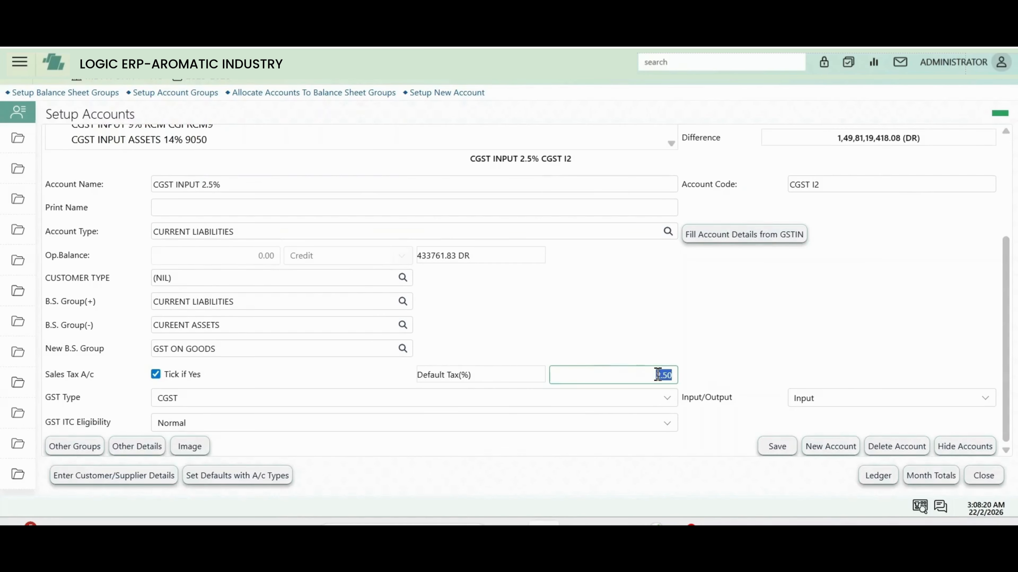
Review the Input/Output, GST Type and GST ITC Eligibility options of CGST INPUT 2.5% without changing them.
click(993, 401)
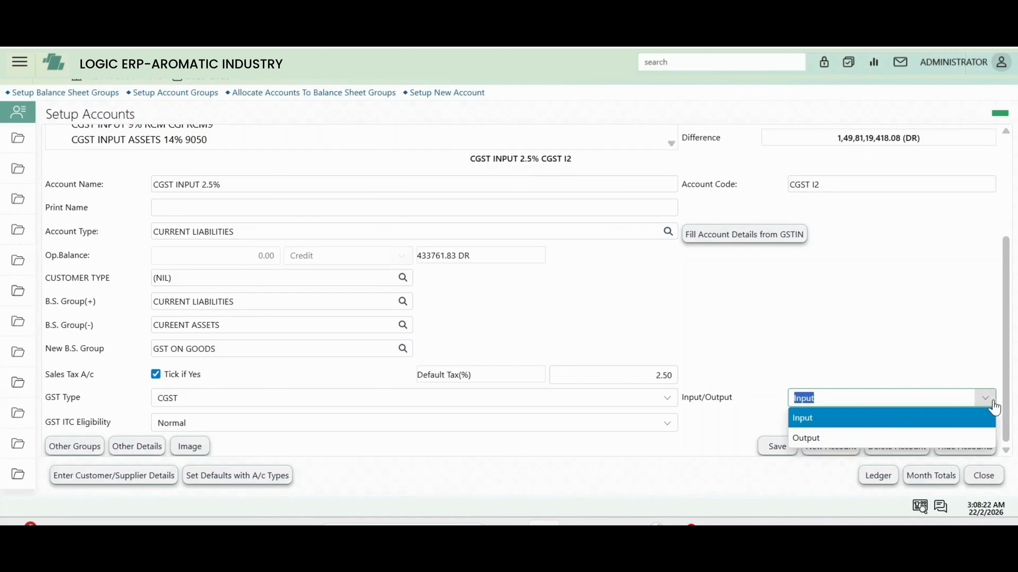
click(993, 402)
click(661, 403)
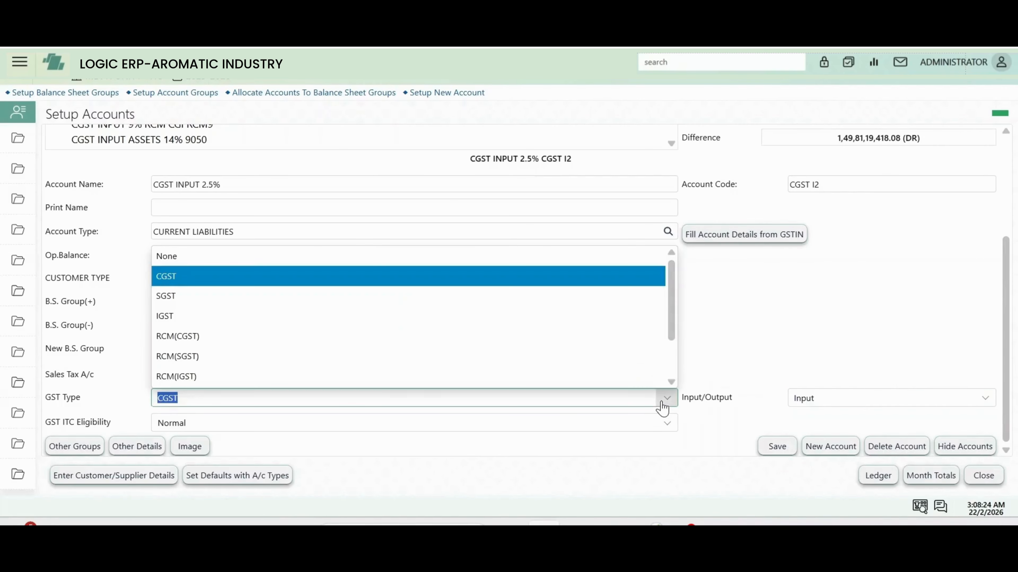
click(662, 407)
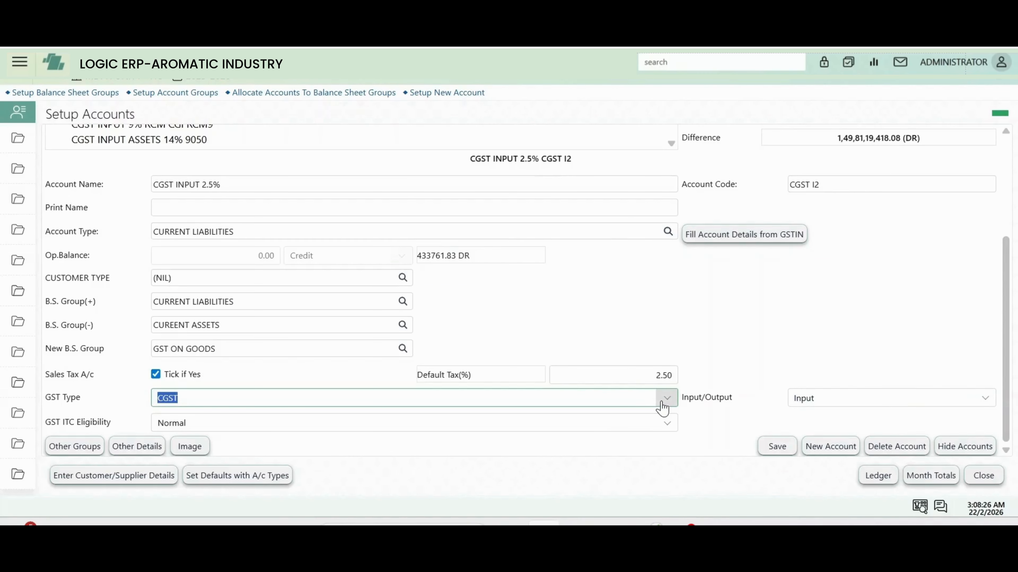
click(672, 427)
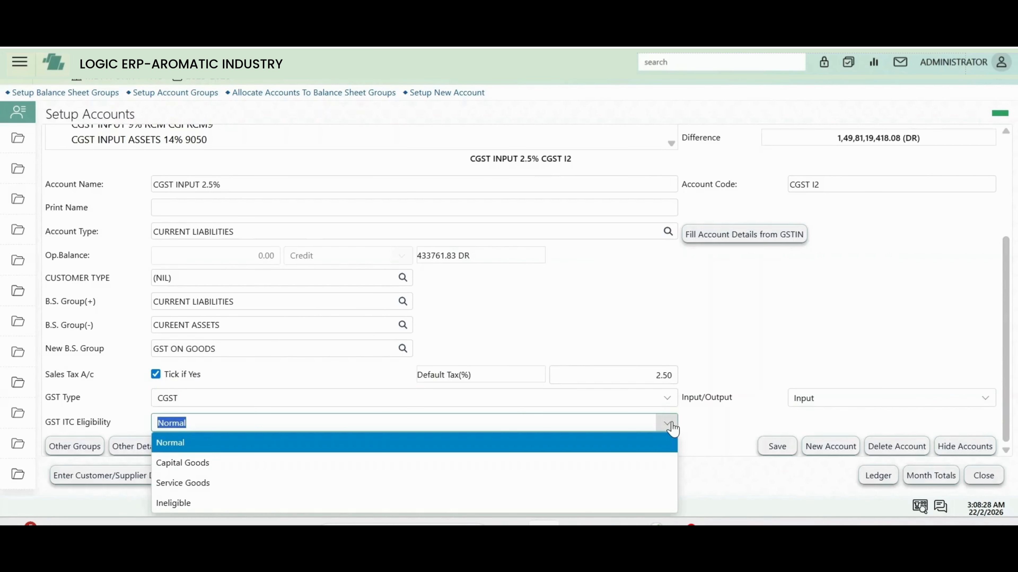
click(672, 426)
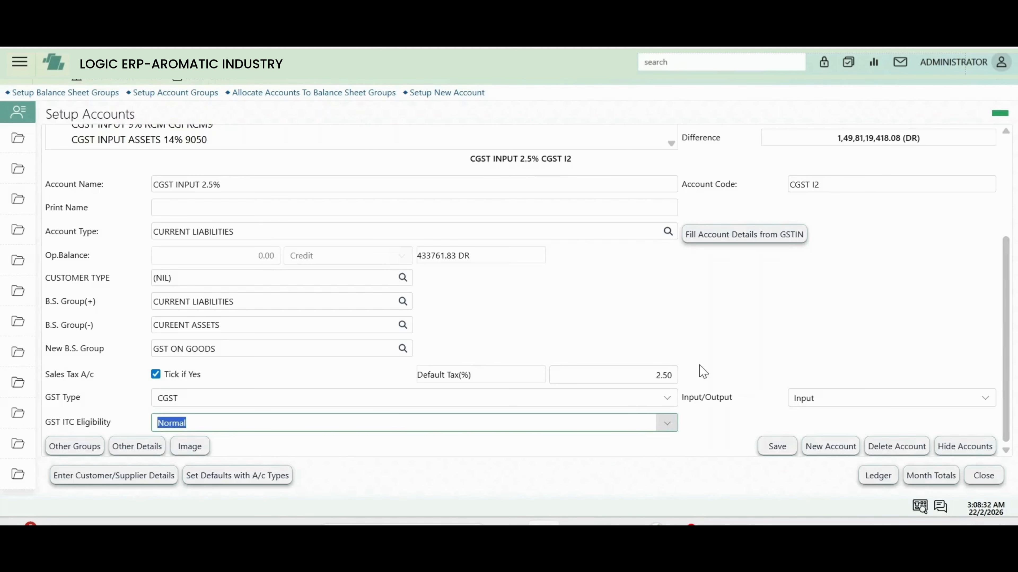
Filter the account tree by %OUTPUT to list the output tax accounts.
scroll(700, 370, up, 4)
click(741, 161)
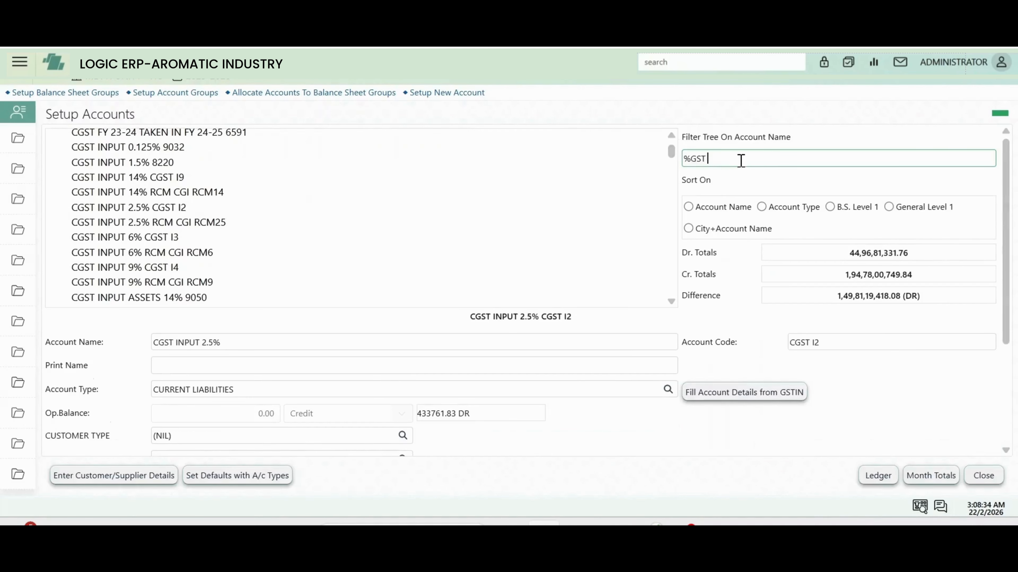
text(UT)
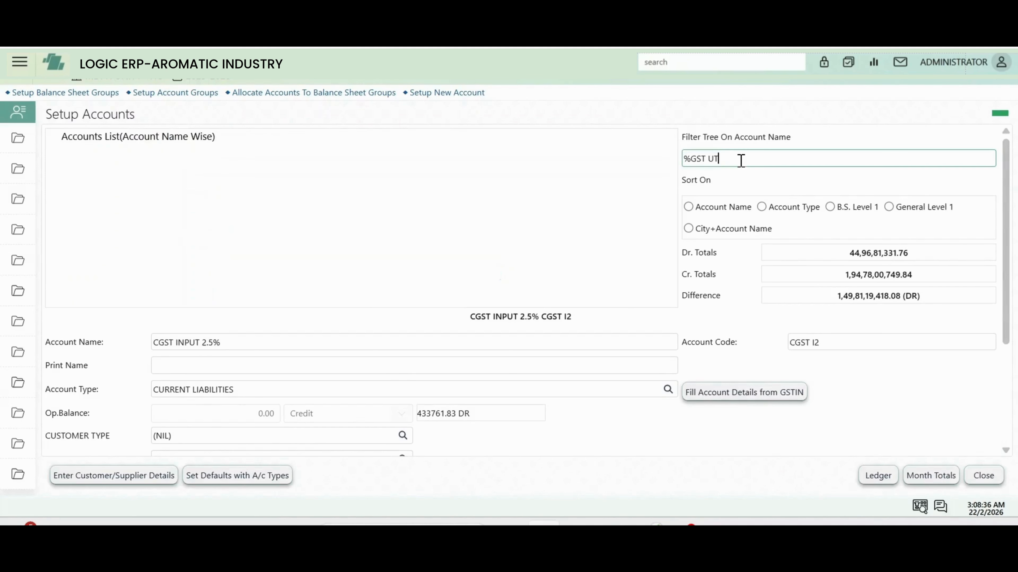
key(ctrl+a)
text(%)
key(Return)
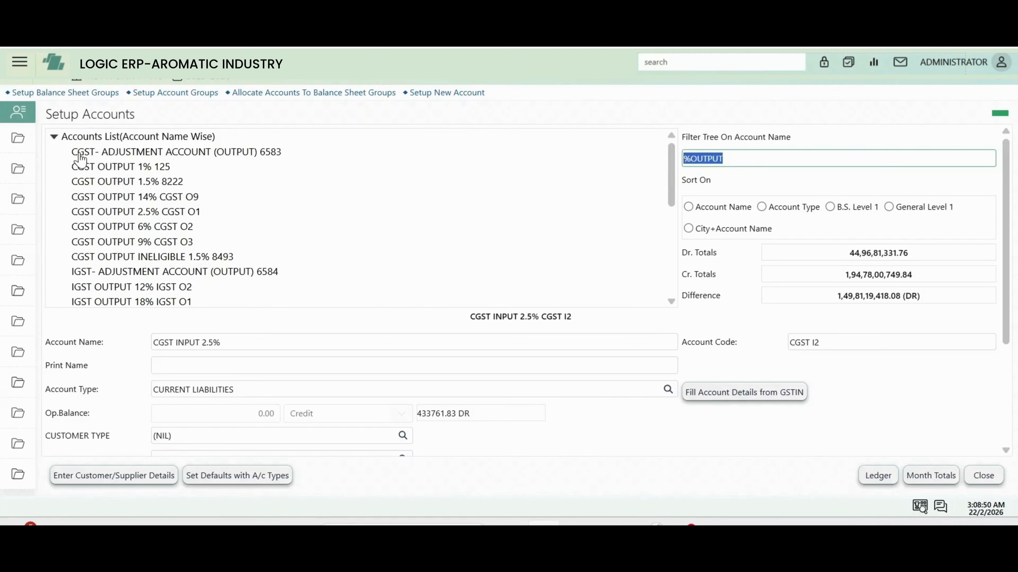
Open the CGST OUTPUT 1.5% account and examine its GST settings and the remaining output accounts in the list.
click(132, 183)
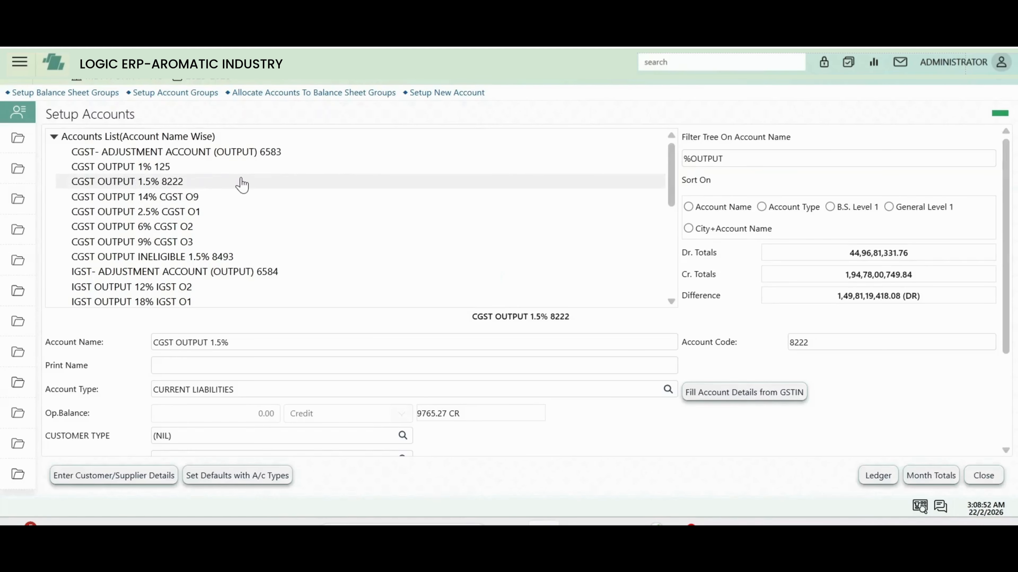
scroll(245, 216, down, 10)
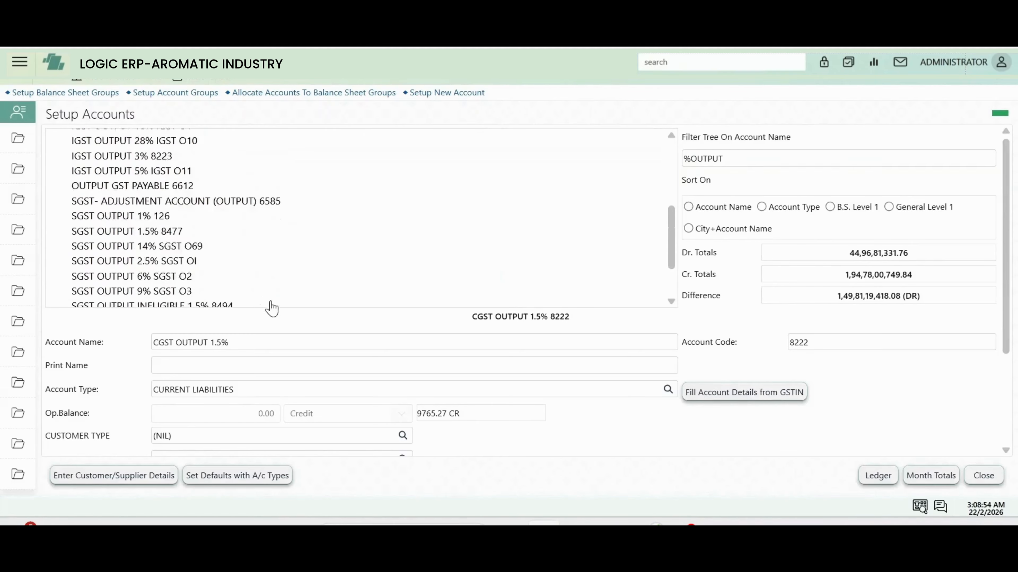
scroll(418, 338, down, 5)
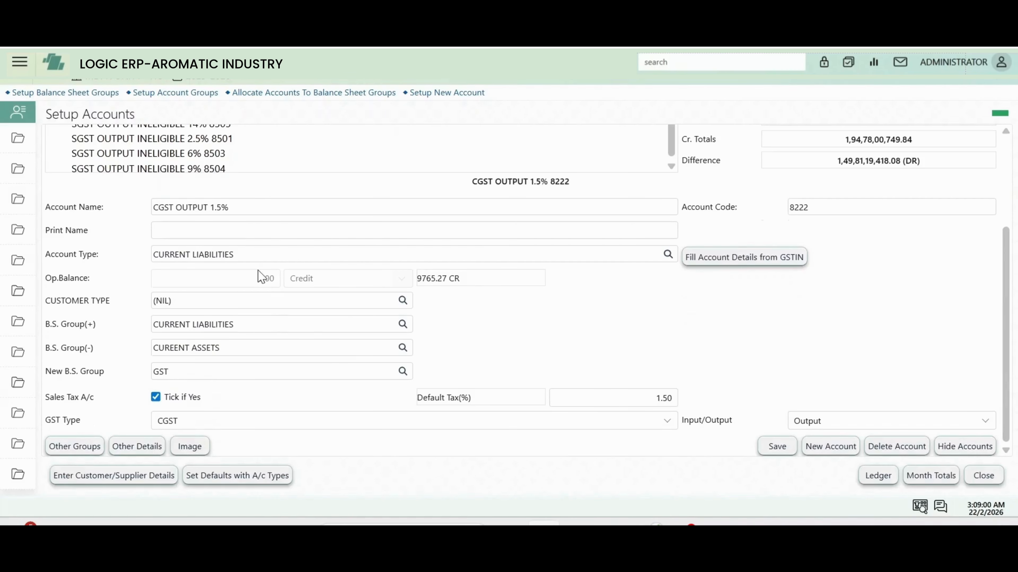
scroll(260, 277, up, 3)
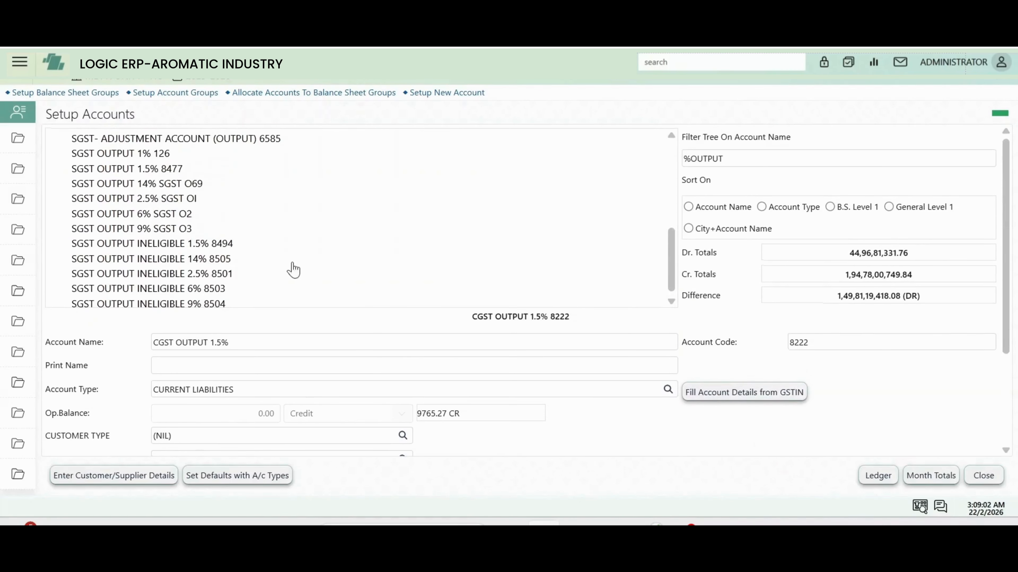
Filter the account tree by SALE.
drag(749, 158, 486, 151)
text(SAL)
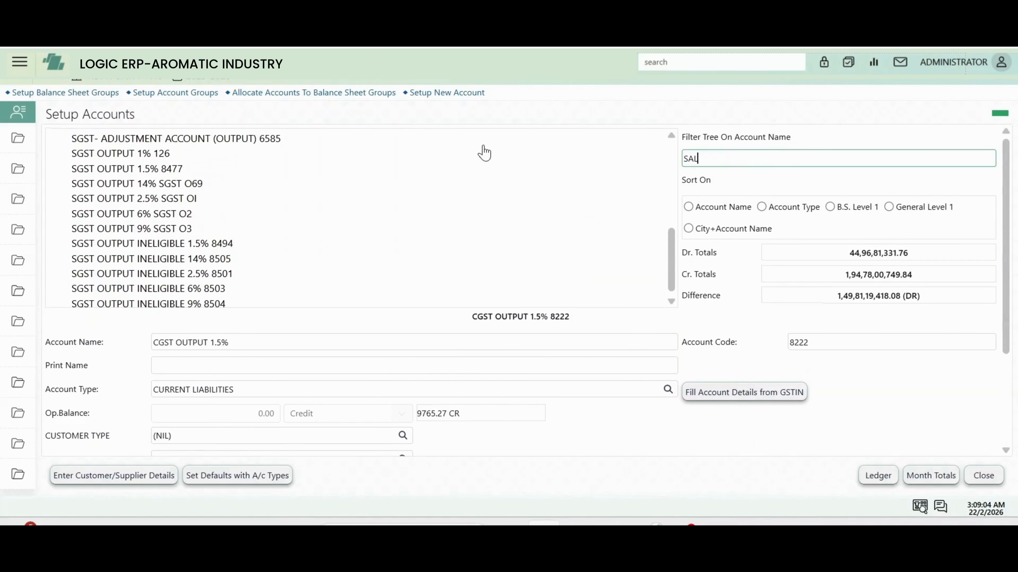
text(E)
key(Return)
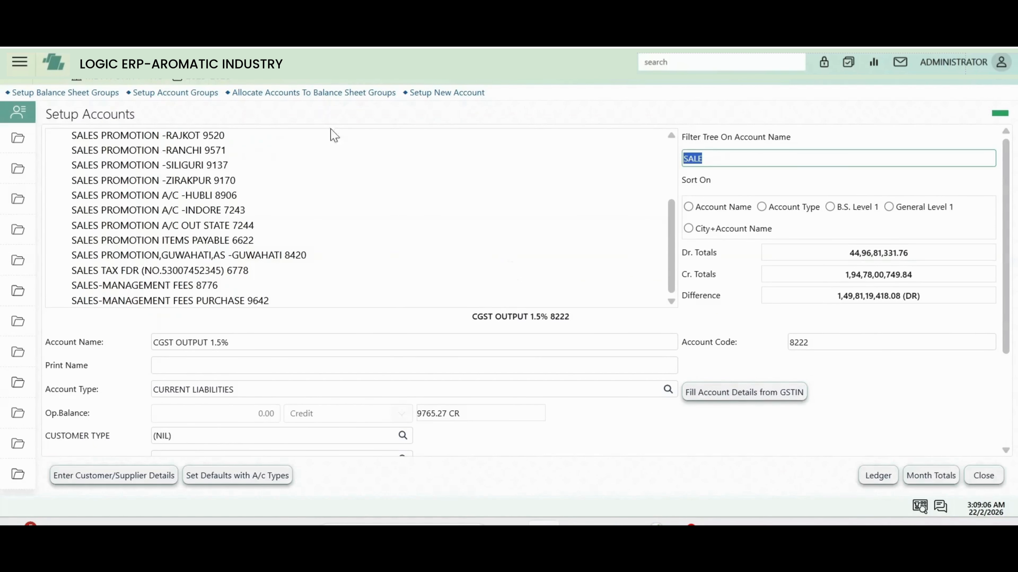
Open the SALES-MANAGEMENT FEES account and examine its New B.S. Group, Default Tax(%) and GST Type.
scroll(161, 196, down, 3)
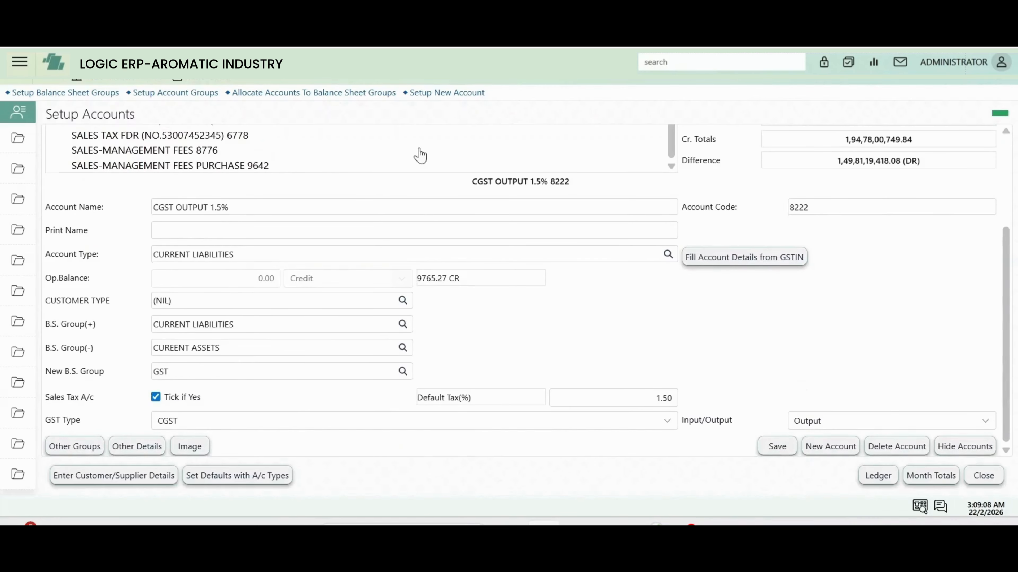
click(359, 154)
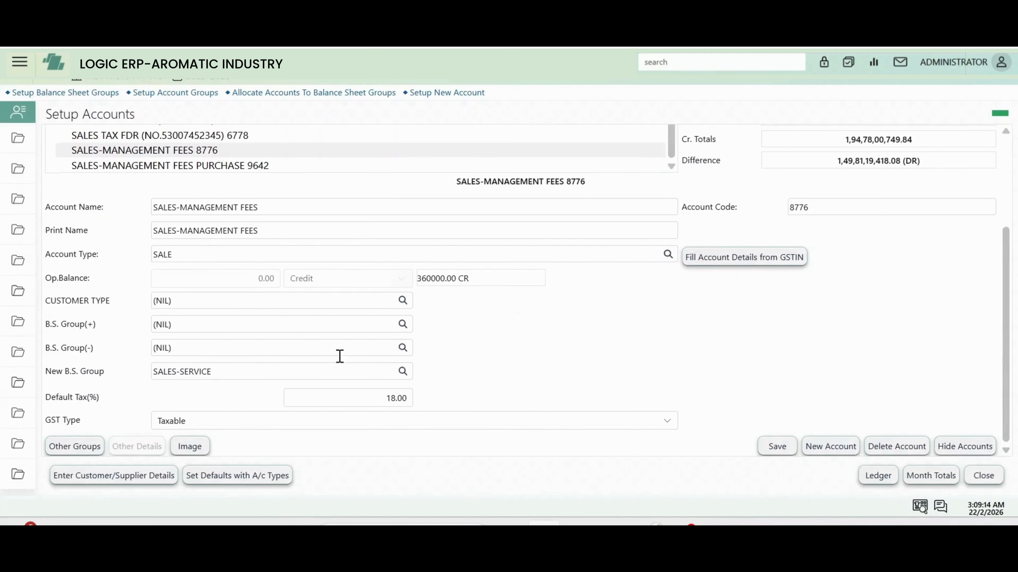
click(183, 372)
click(402, 401)
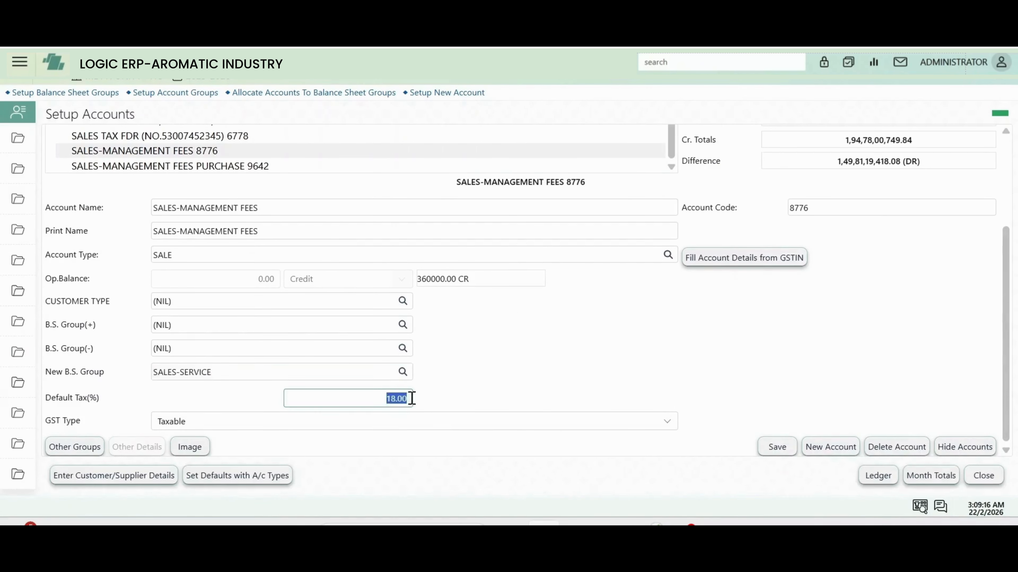
Filter the account tree by %SALES.
scroll(614, 334, up, 3)
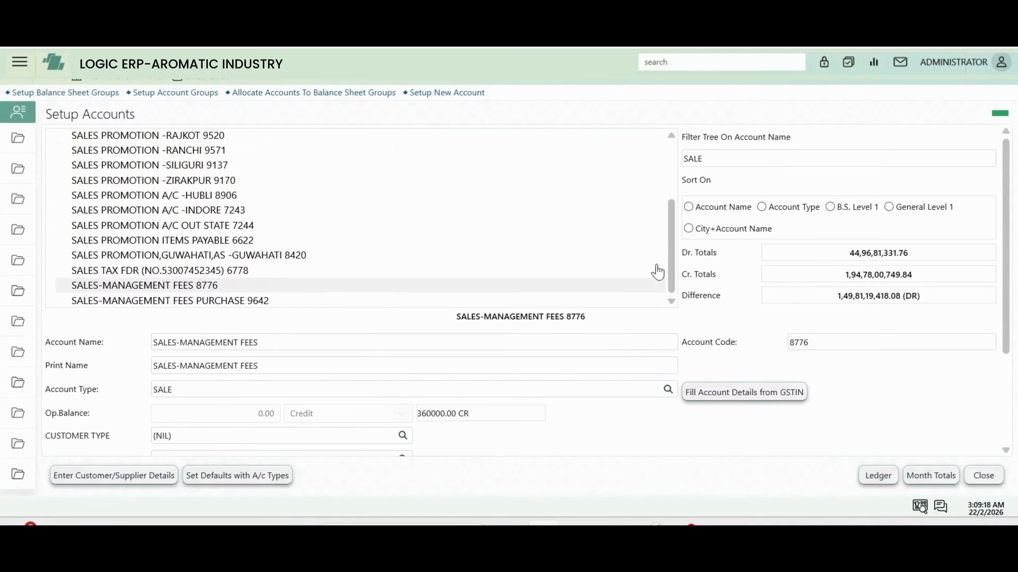
click(718, 159)
text(%SALES)
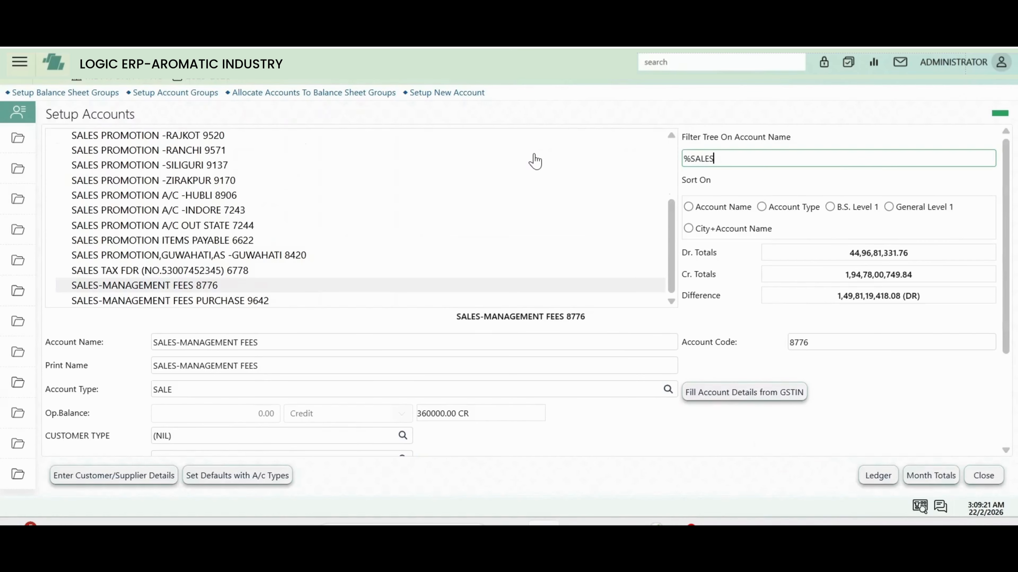
key(Return)
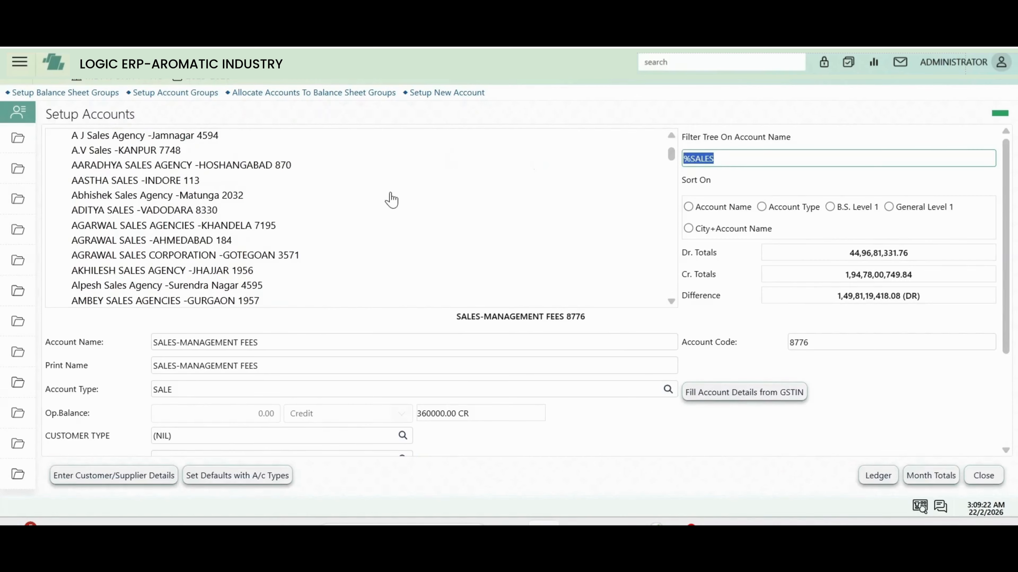
Find and open the IGST SALES ON ISD OUTSTATE account and examine its account type, balance sheet group and tax settings.
scroll(221, 226, down, 10)
scroll(222, 227, down, 9)
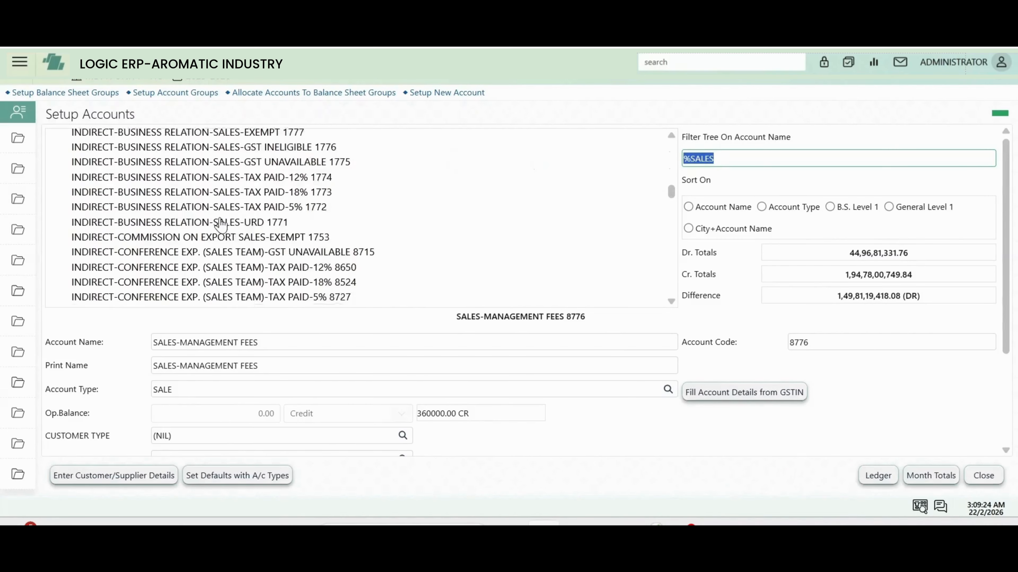
scroll(230, 223, up, 5)
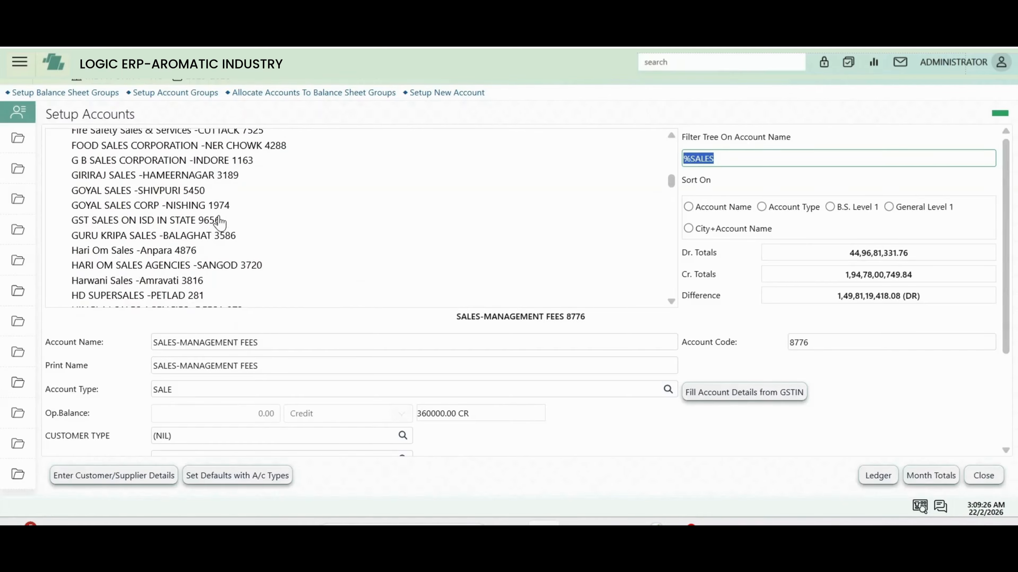
scroll(219, 222, down, 2)
click(177, 246)
scroll(364, 238, down, 1)
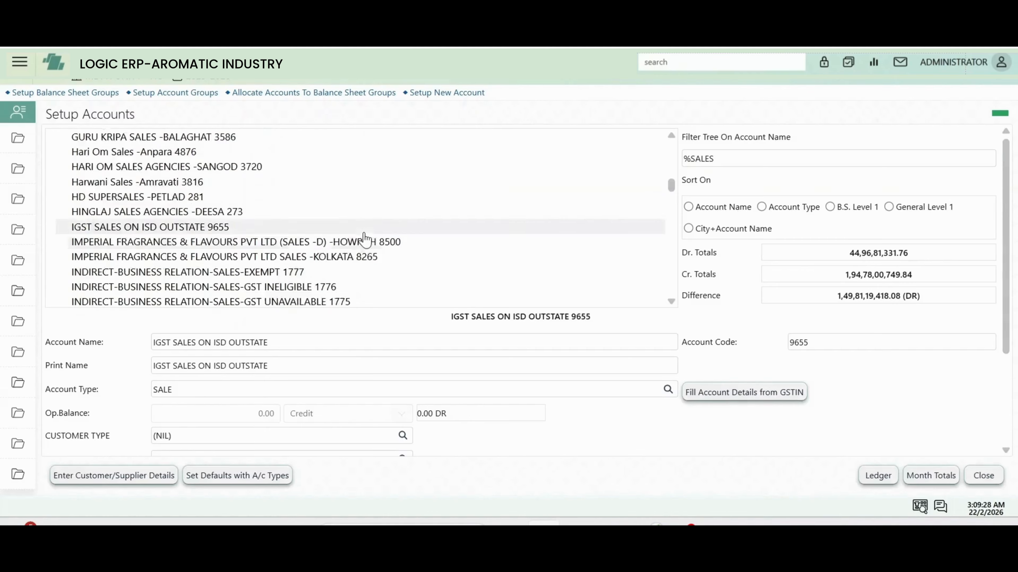
scroll(561, 299, down, 8)
scroll(595, 359, down, 3)
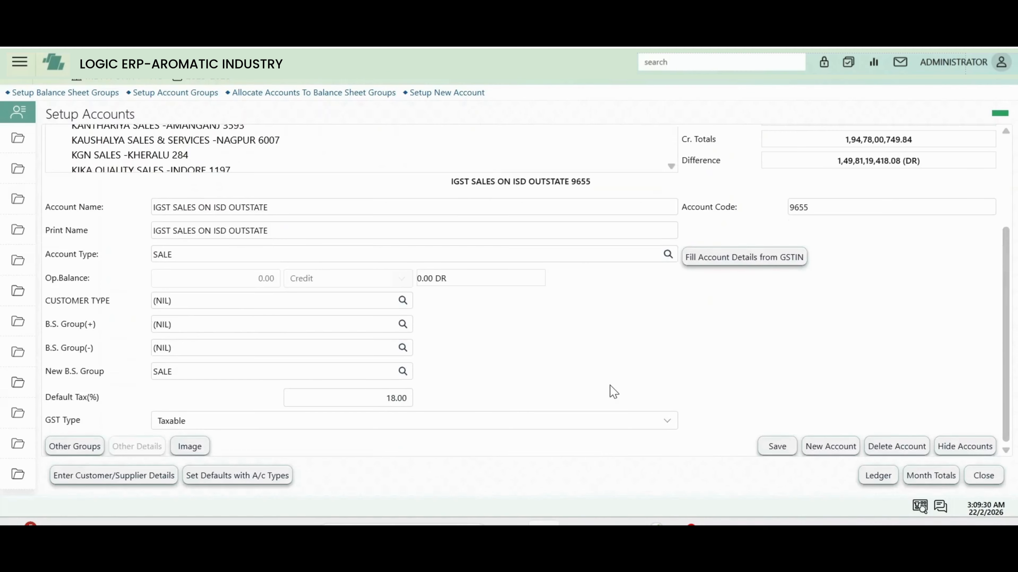
Sort the account tree by Account Type and look through its type groups, including EXPENSES, CURRENT ASSETS and BANK.
scroll(613, 392, up, 3)
click(761, 207)
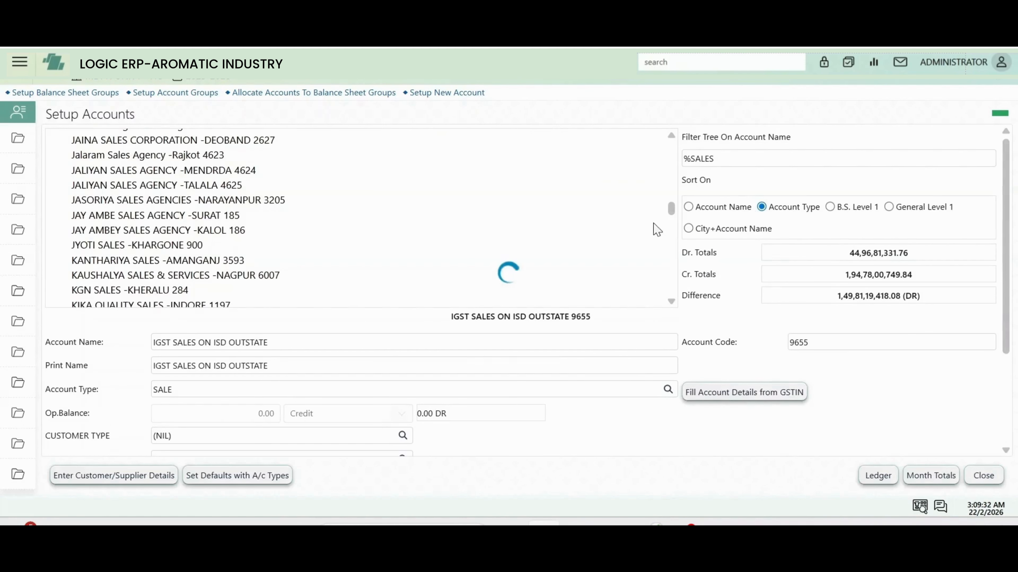
click(64, 150)
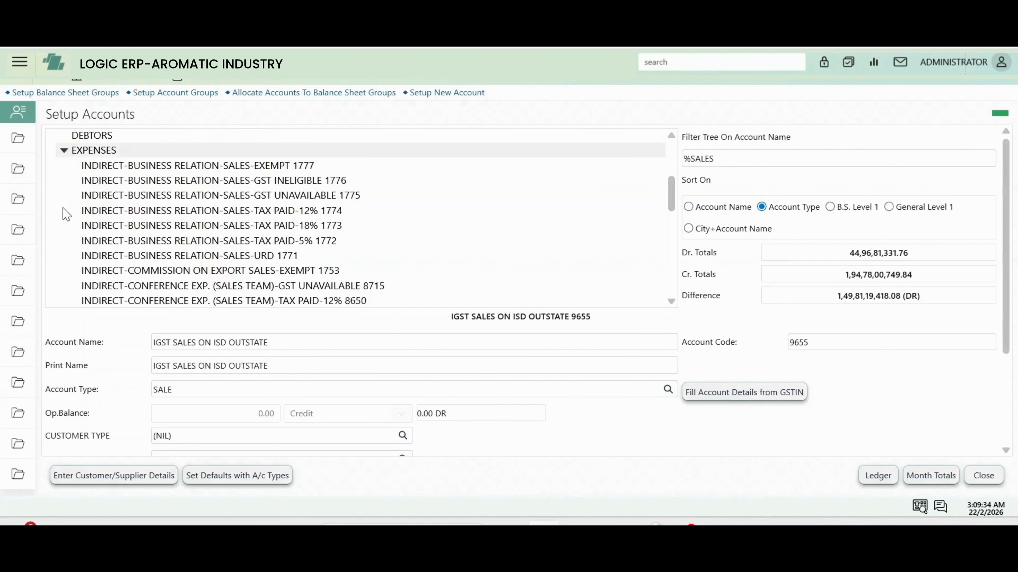
scroll(65, 204, up, 3)
click(64, 231)
click(65, 140)
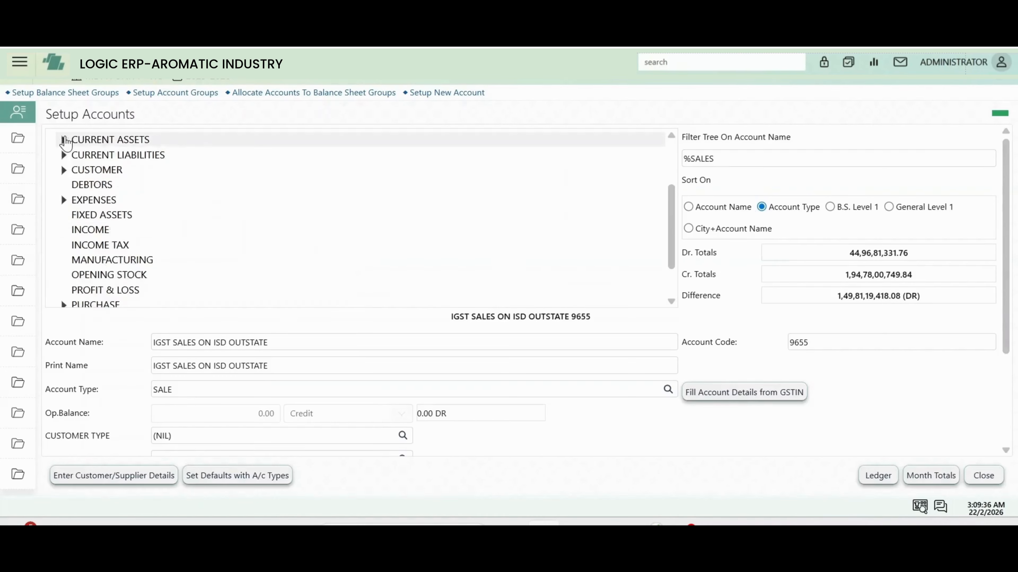
click(65, 201)
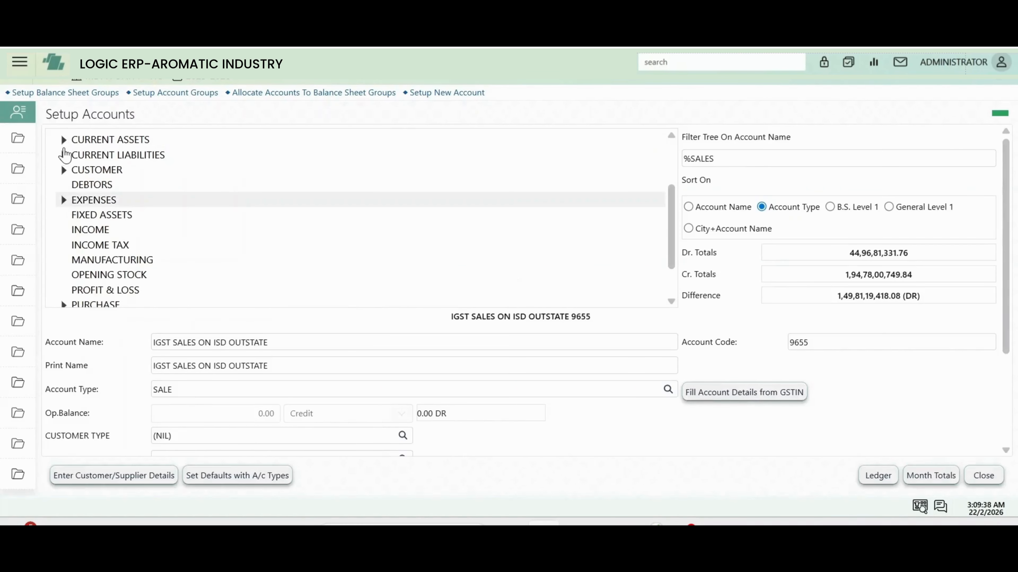
scroll(64, 154, up, 3)
click(78, 169)
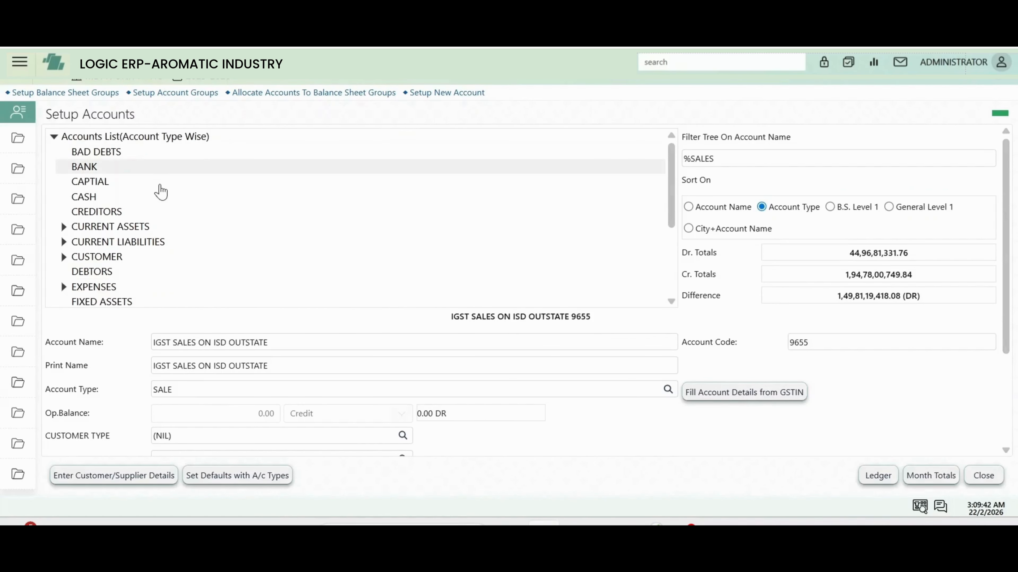
scroll(161, 191, down, 4)
scroll(191, 213, up, 4)
Filter the account tree by HDFC.
drag(758, 161, 394, 160)
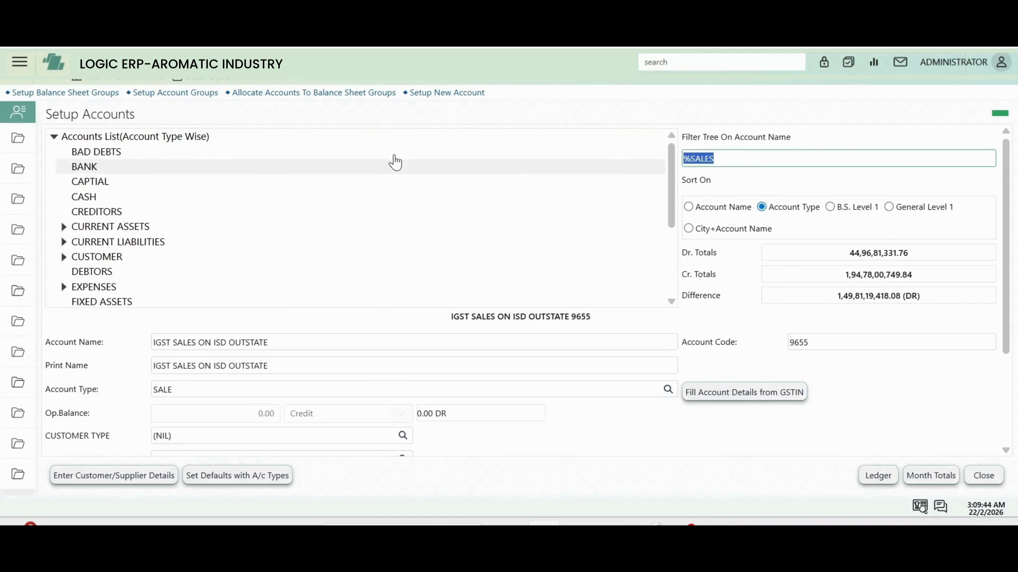
text(HDFC)
key(Return)
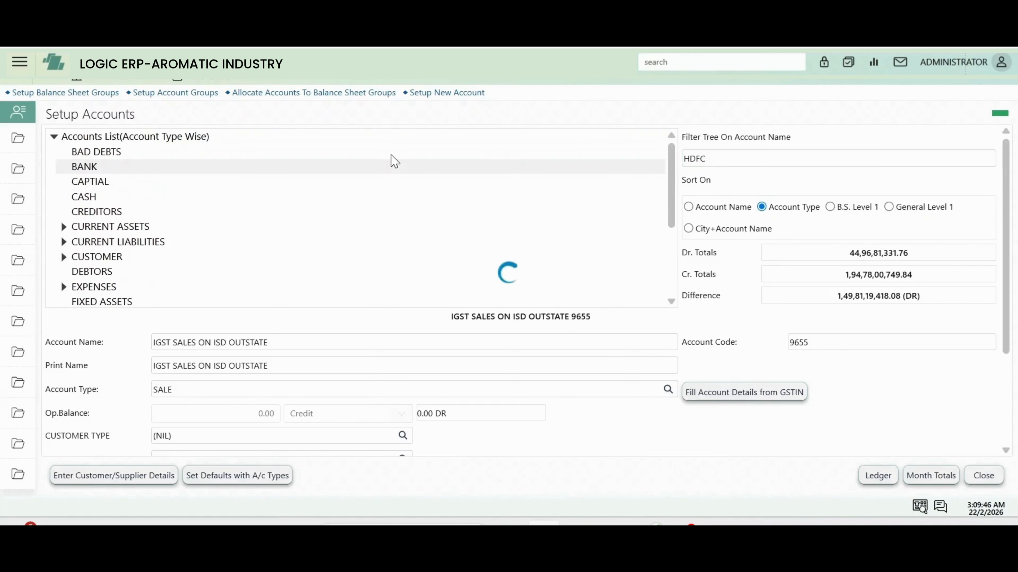
Open the first HDFC account in the BANK group and examine its balance sheet groups and bank details form, leaving them unchanged.
click(169, 185)
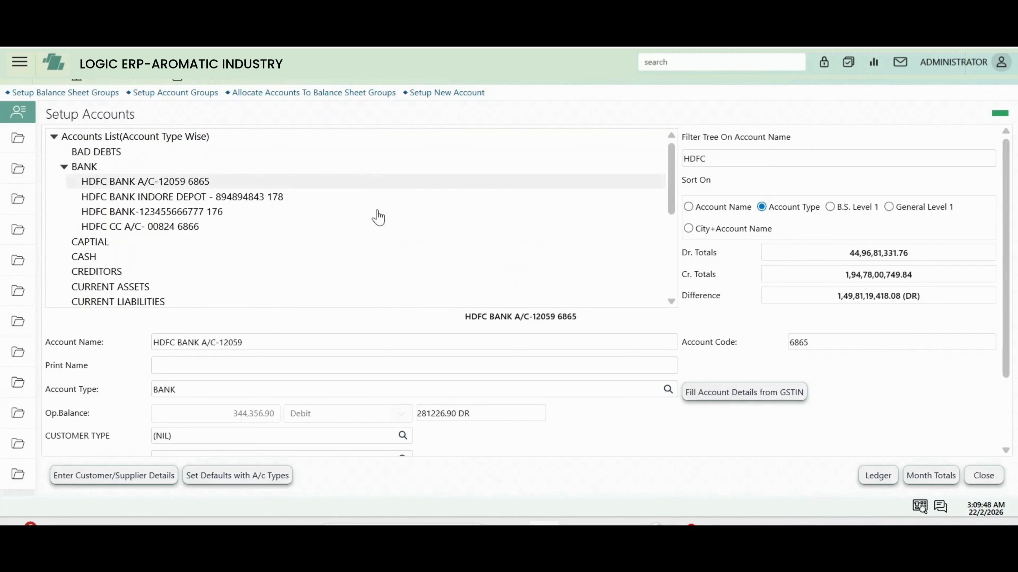
scroll(472, 268, down, 4)
scroll(555, 313, down, 5)
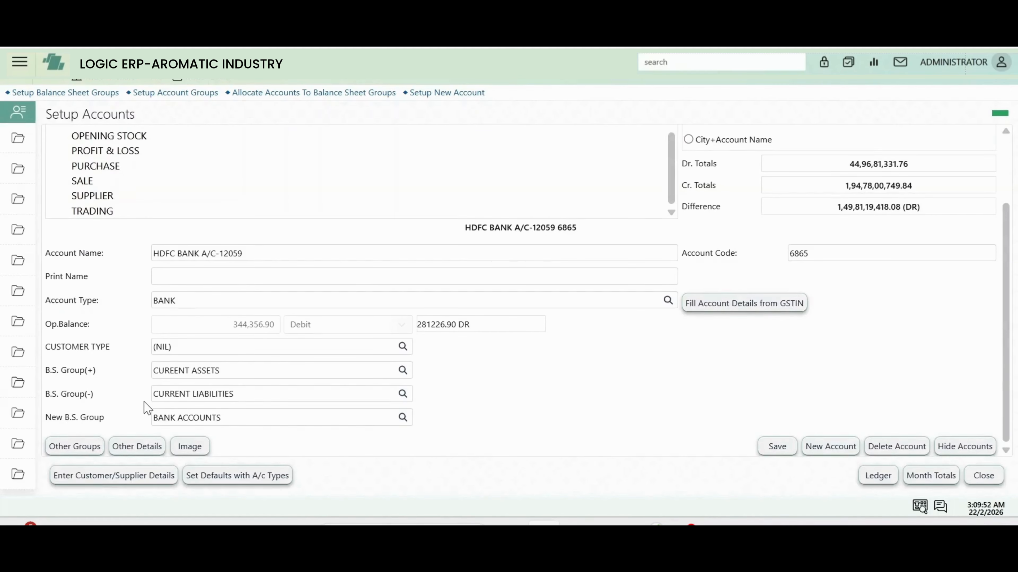
click(121, 448)
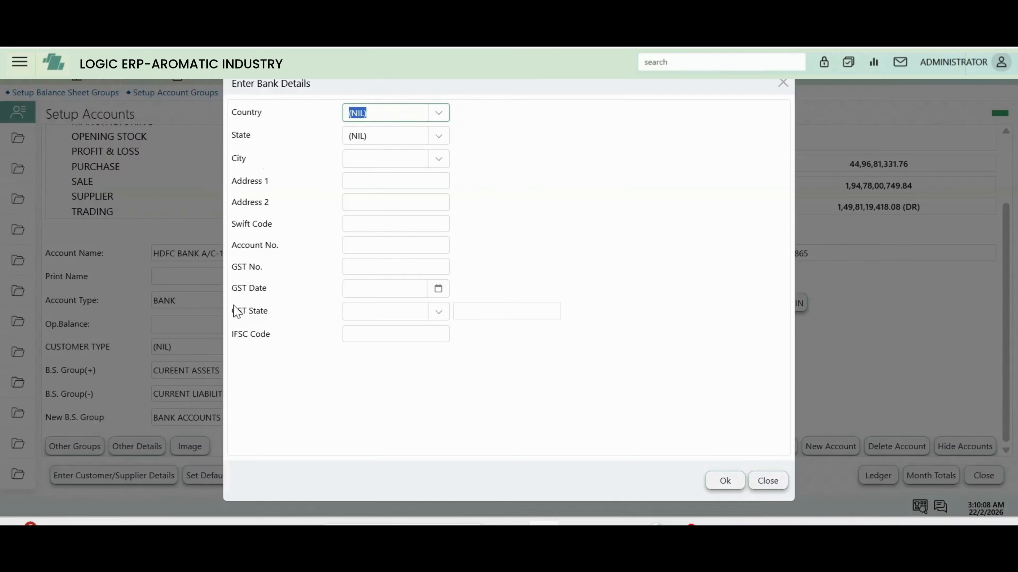
click(777, 485)
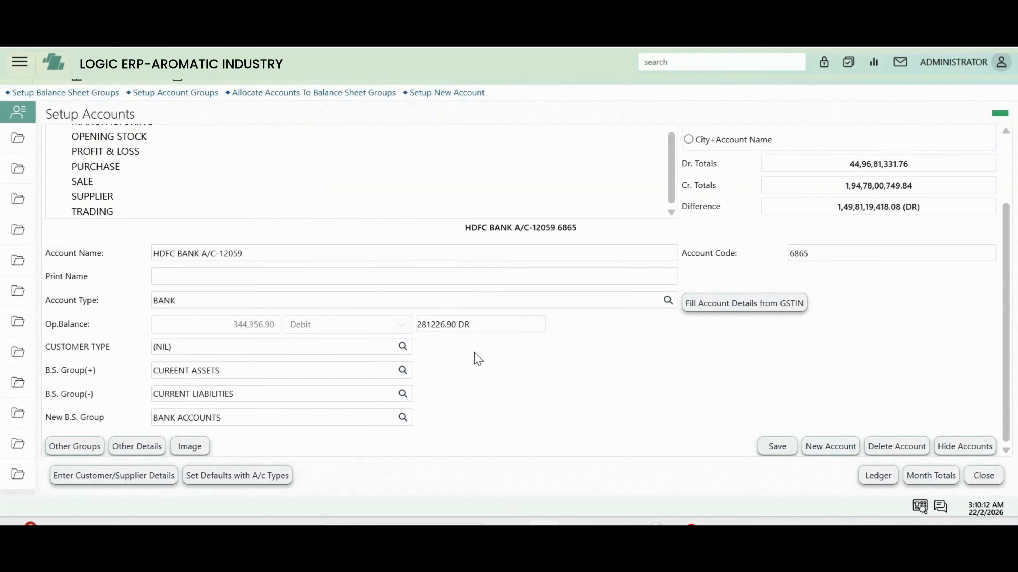
scroll(477, 359, up, 3)
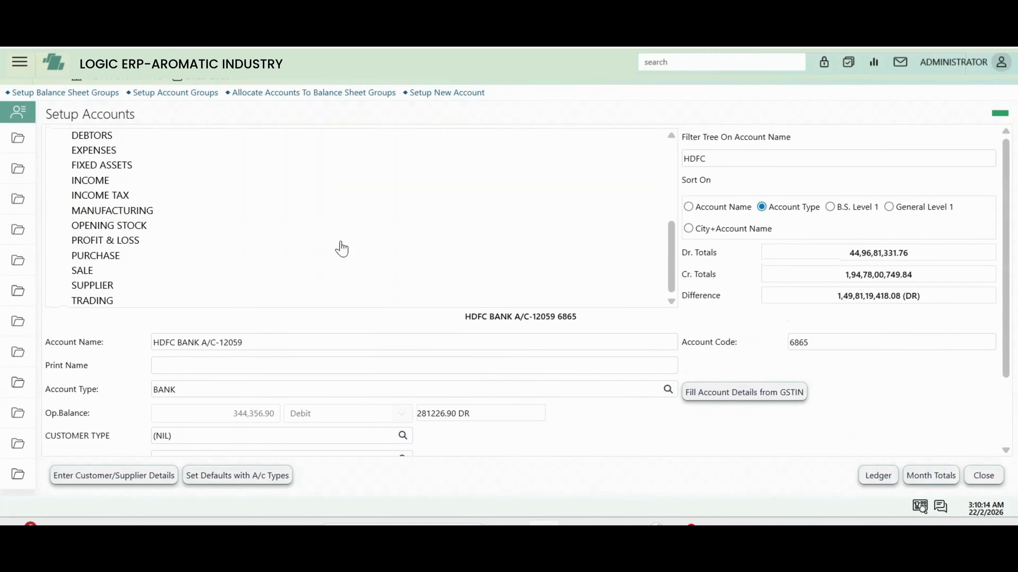